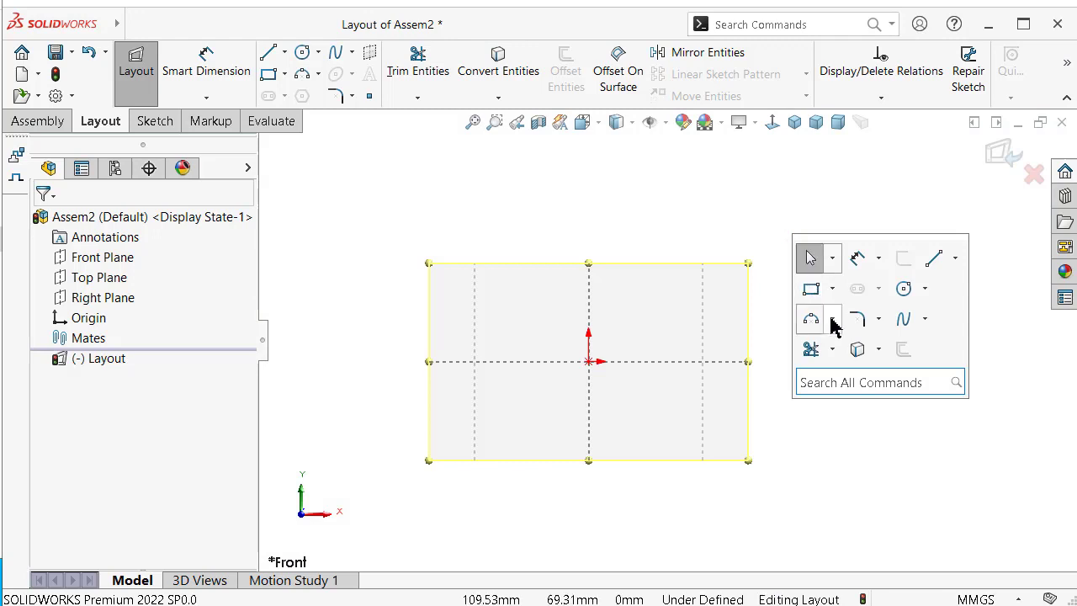
Step: Sketch a horizontal midpoint line centred on the origin, extending about 74 mm to each side
left_click(955, 261)
left_click(926, 329)
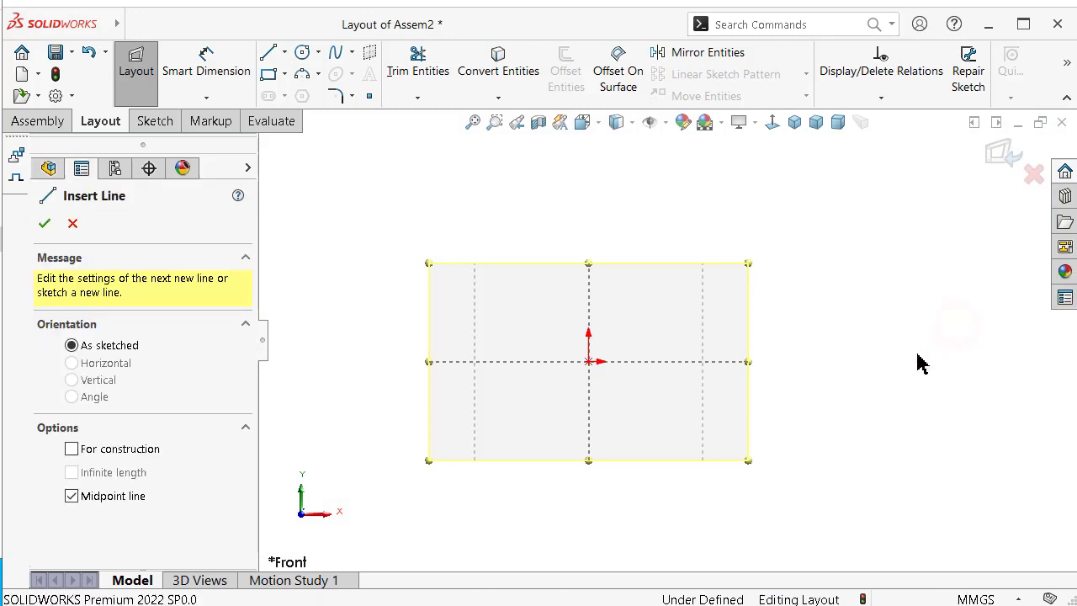
left_click(588, 362)
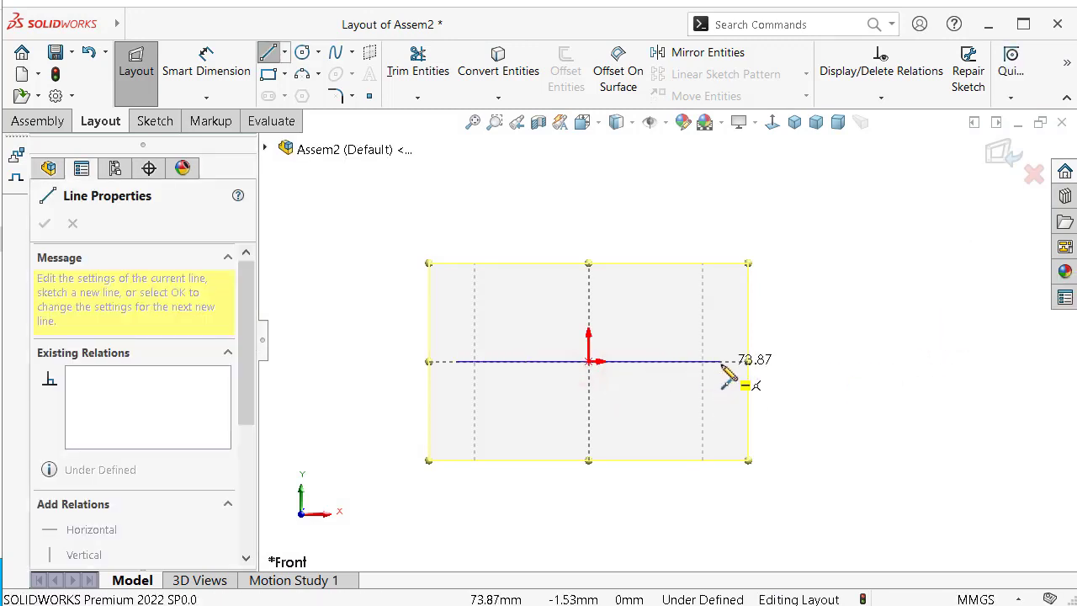
left_click(722, 362)
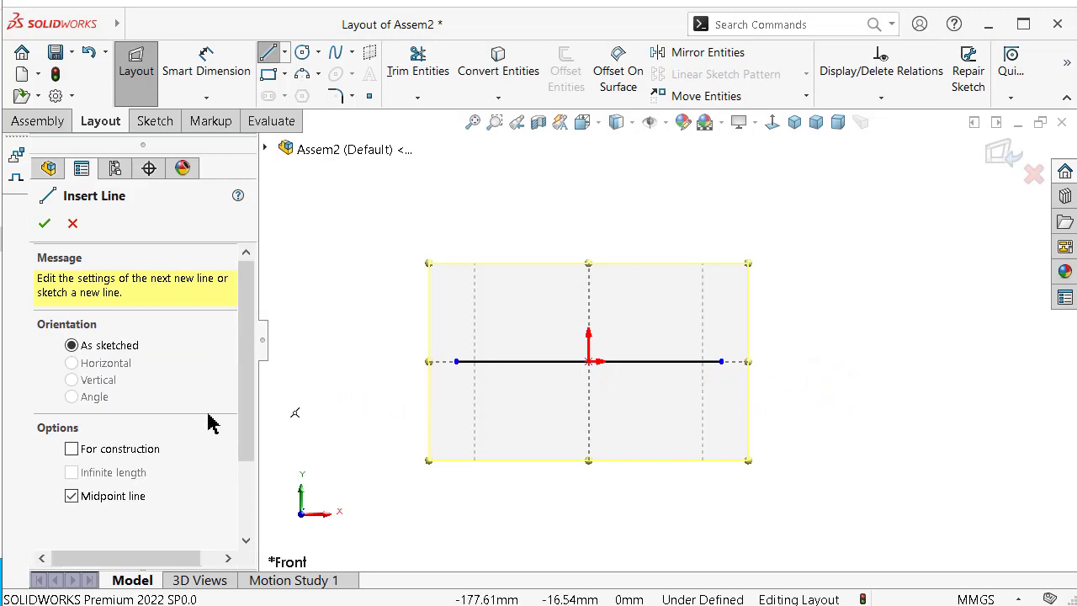
left_click(72, 223)
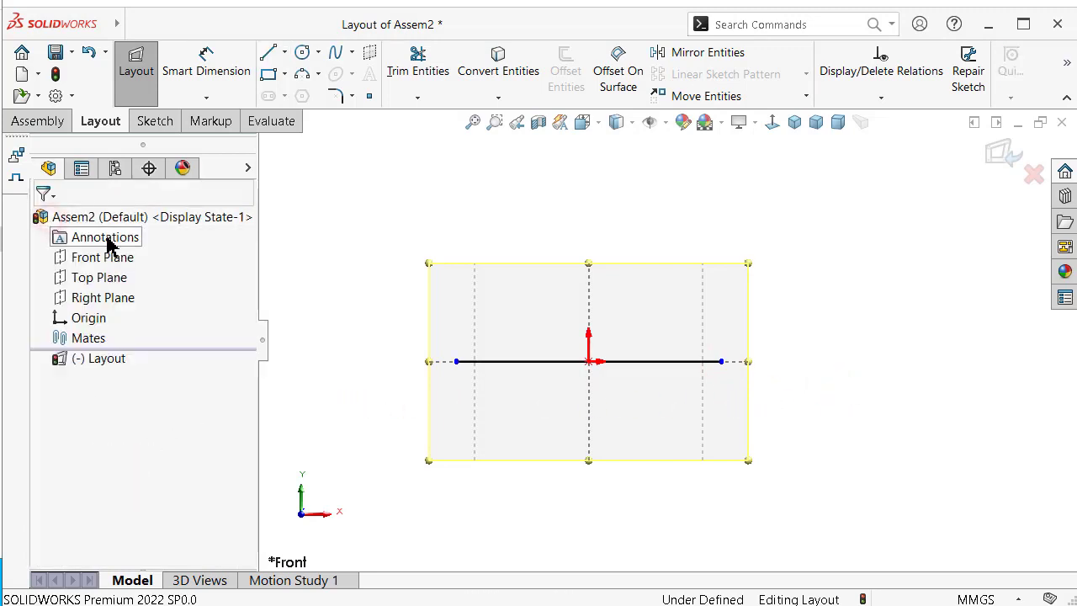
Step: Convert the horizontal line through the origin to construction geometry
scroll(671, 363, "down", 2)
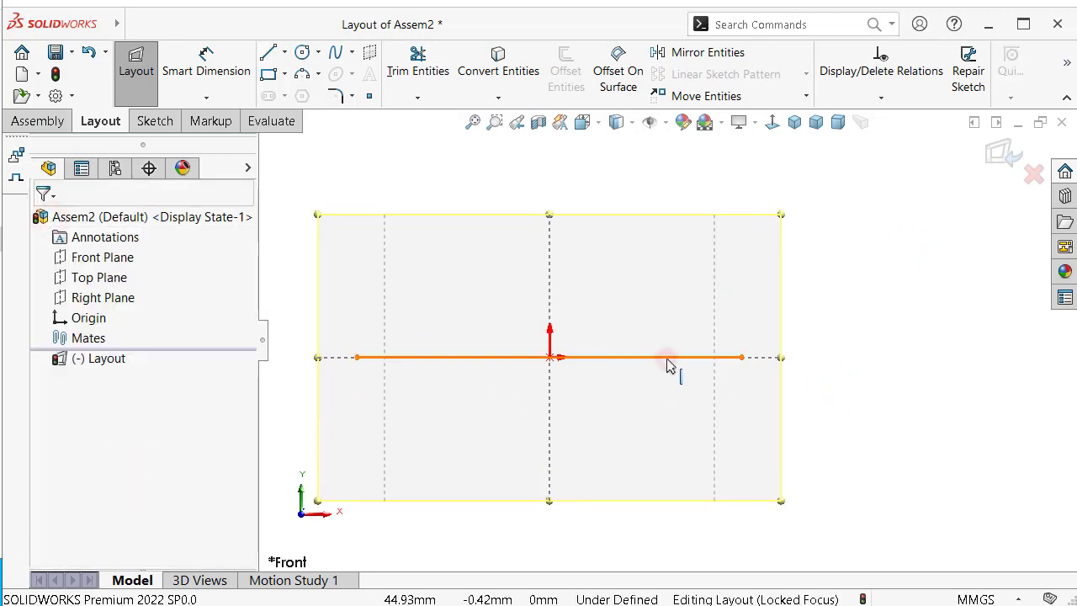
left_click(670, 365)
left_click(741, 309)
left_click(895, 286)
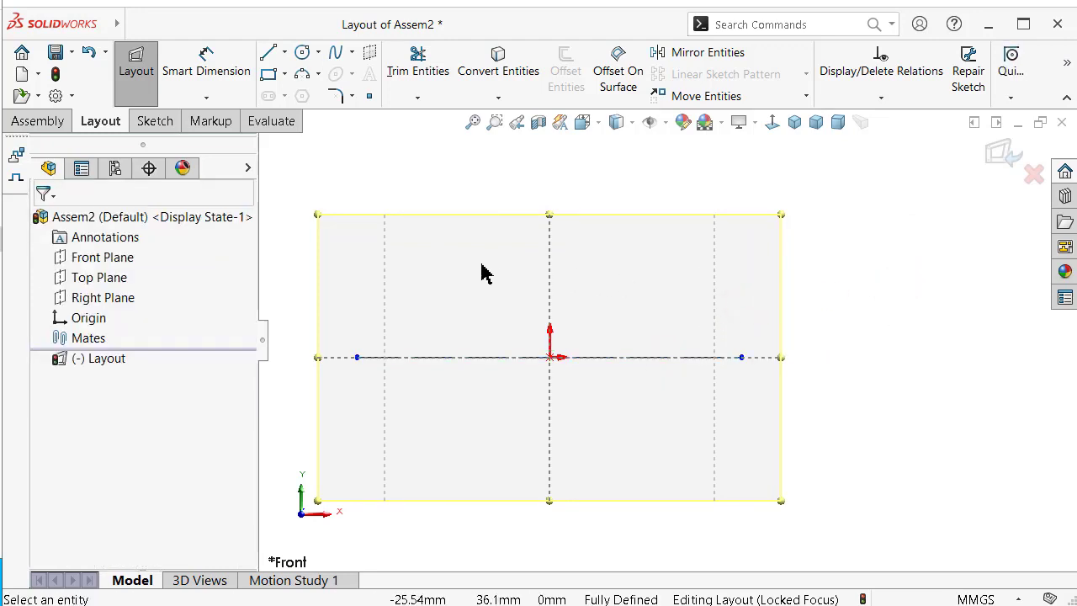
Step: Draw two connected centerlines from the base line's left end up to an apex above the origin and down to its right end
key("s")
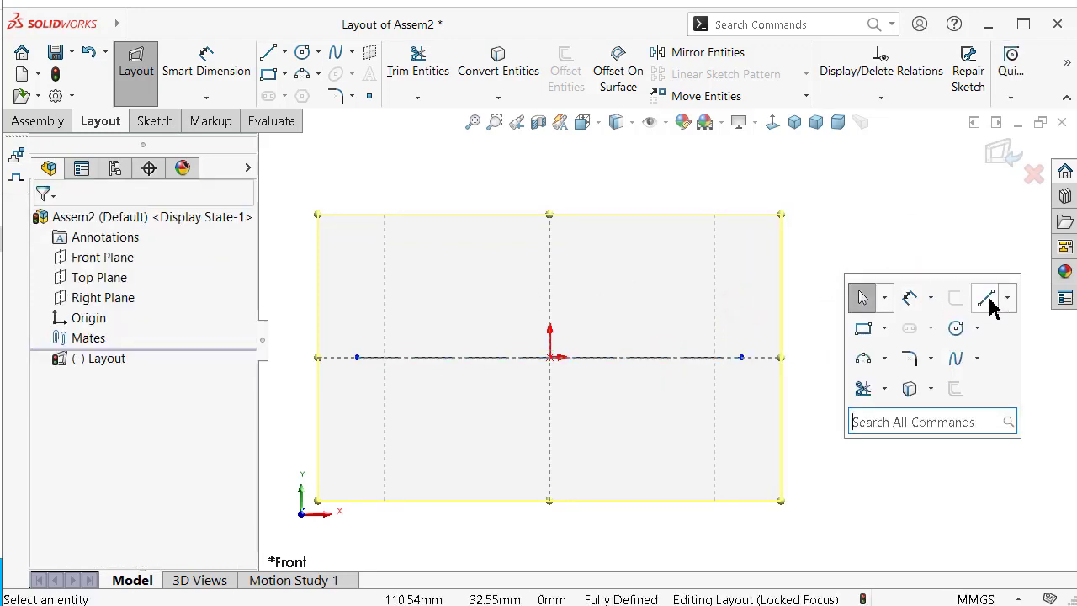
left_click(1008, 299)
left_click(993, 346)
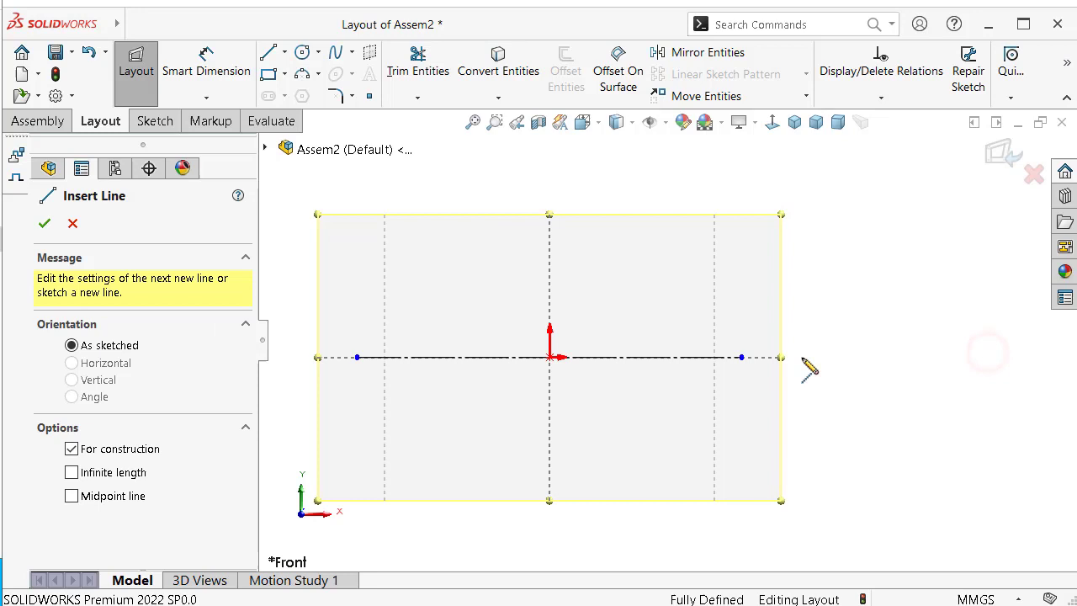
left_click(357, 357)
left_click(549, 172)
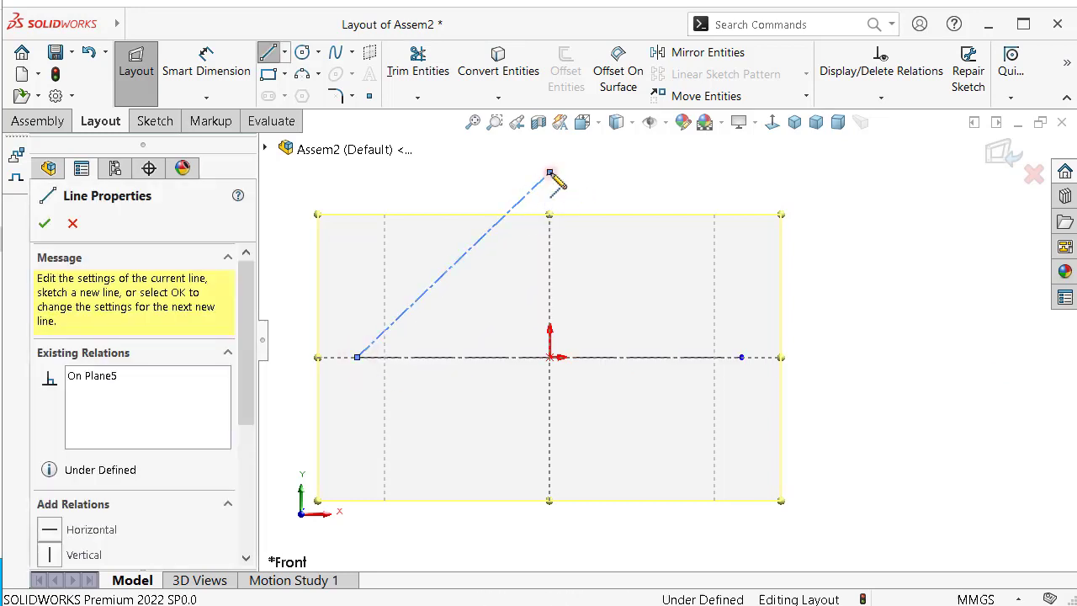
left_click(741, 358)
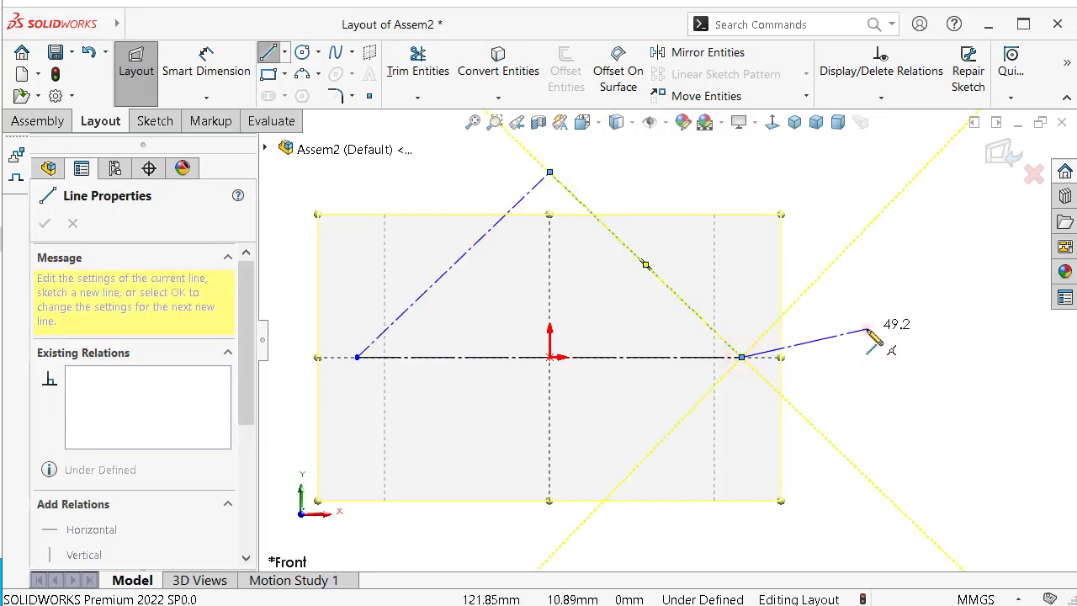
key("Escape")
key("Escape")
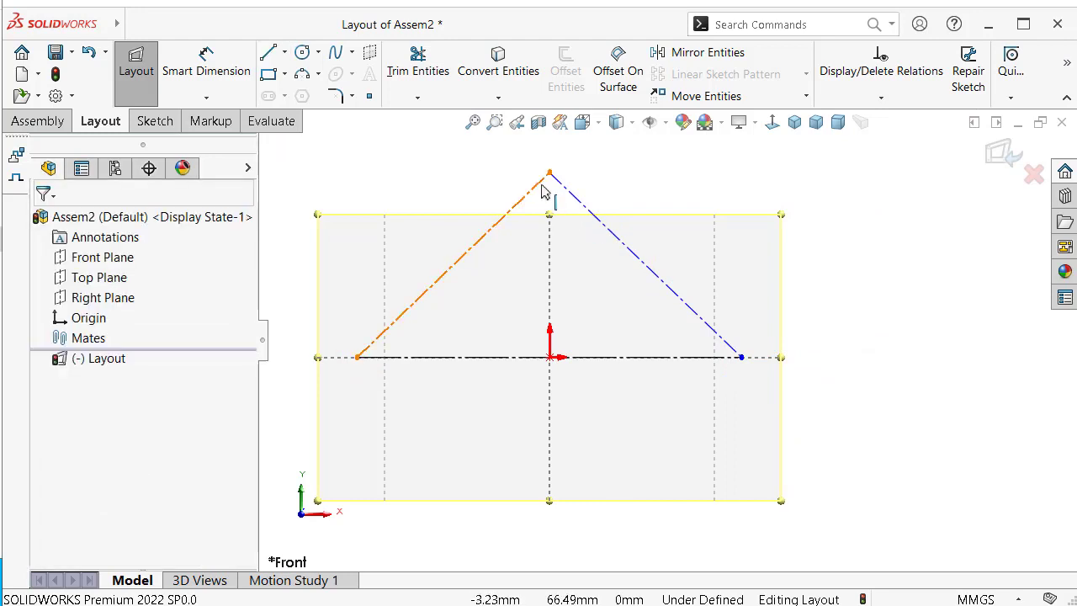
Step: Make the two sloping centerlines perpendicular to each other
left_click(527, 203)
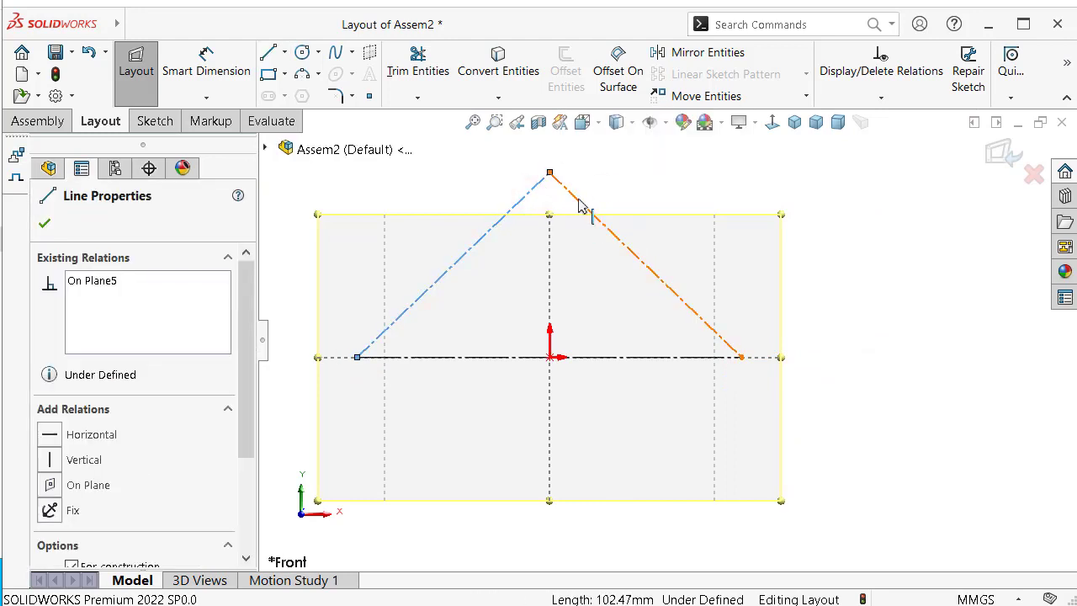
left_click(579, 205, "ctrl")
left_click(677, 143)
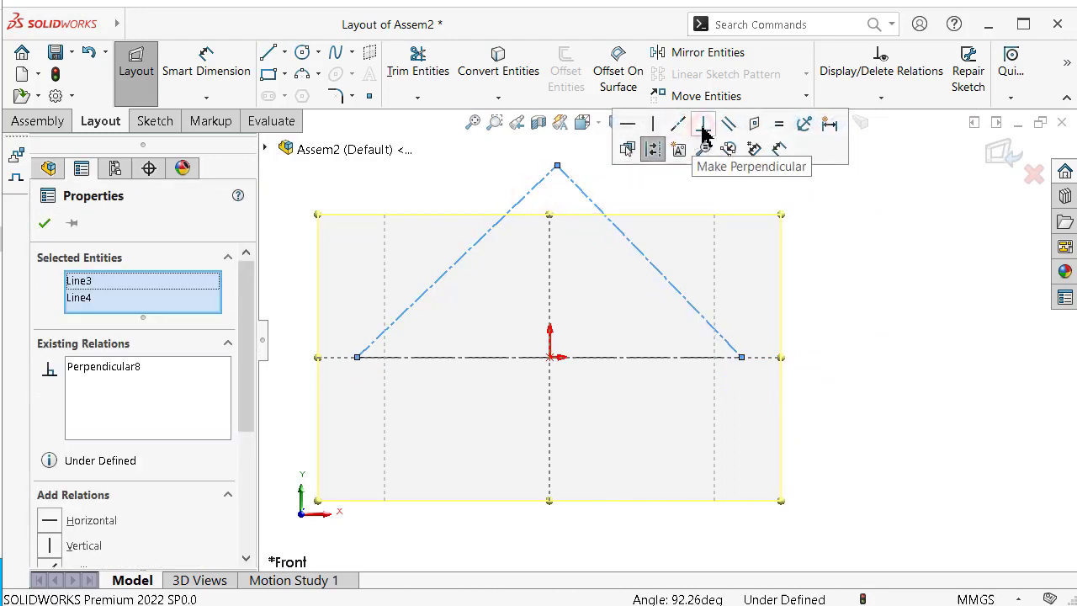
left_click(862, 285)
Step: Align the triangle's apex vertically with the origin
left_click(558, 166)
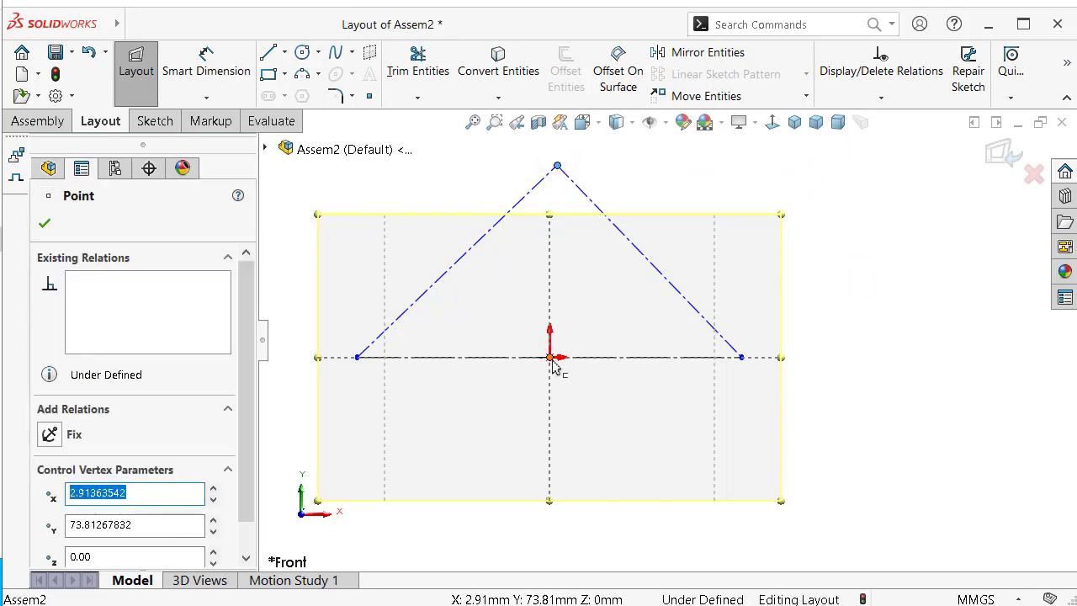
left_click(551, 359, "ctrl")
left_click(628, 283)
left_click(898, 261)
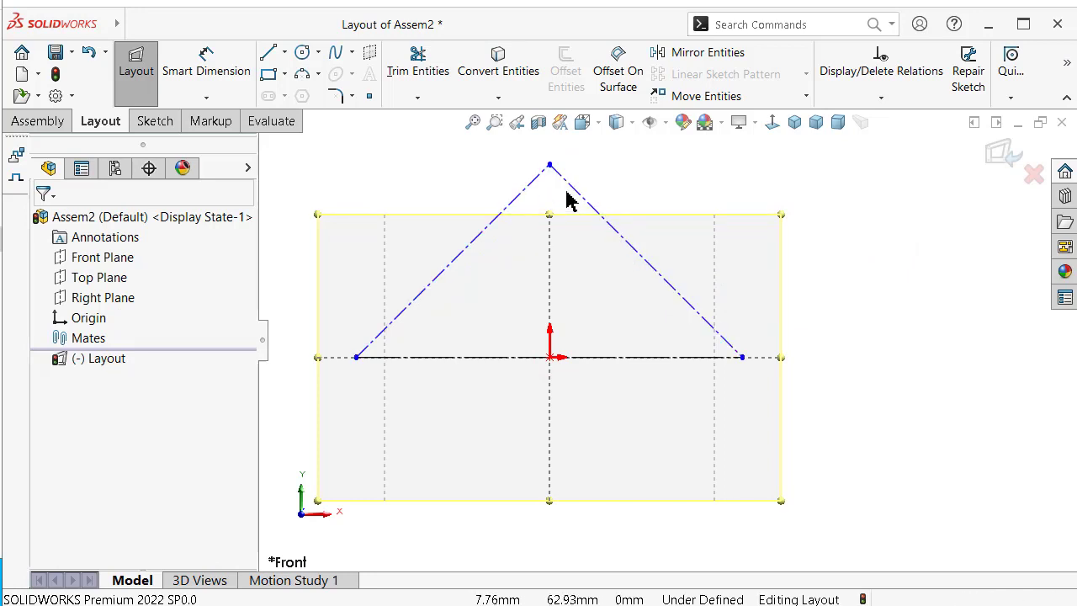
Step: Dimension the left sloping centerline to 36 mm
scroll(567, 193, "up", 2)
right_click_drag(491, 210, 485, 106)
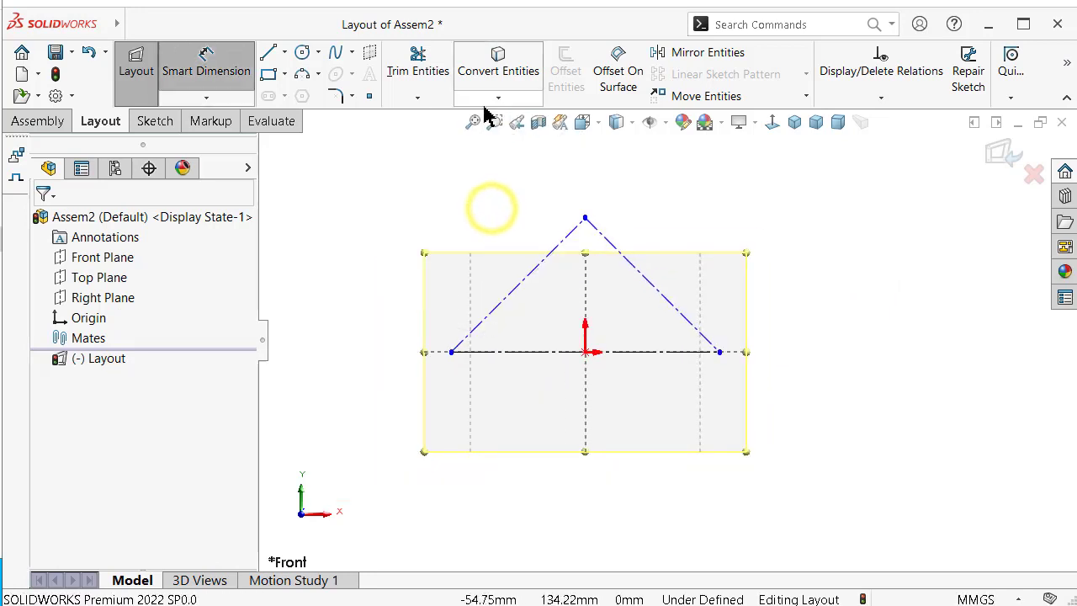
left_click(553, 252)
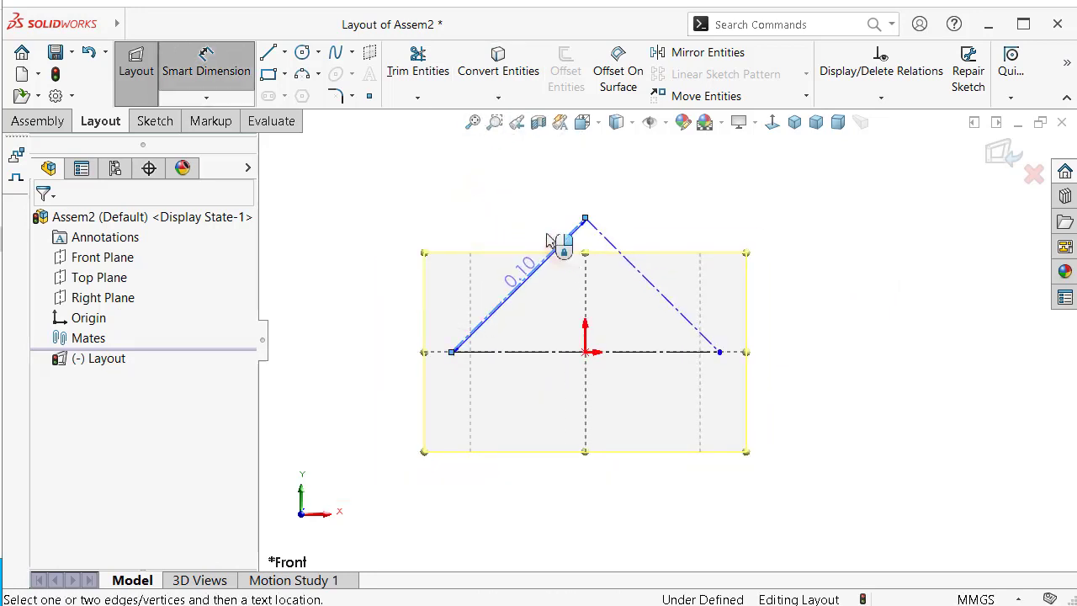
left_click(493, 231)
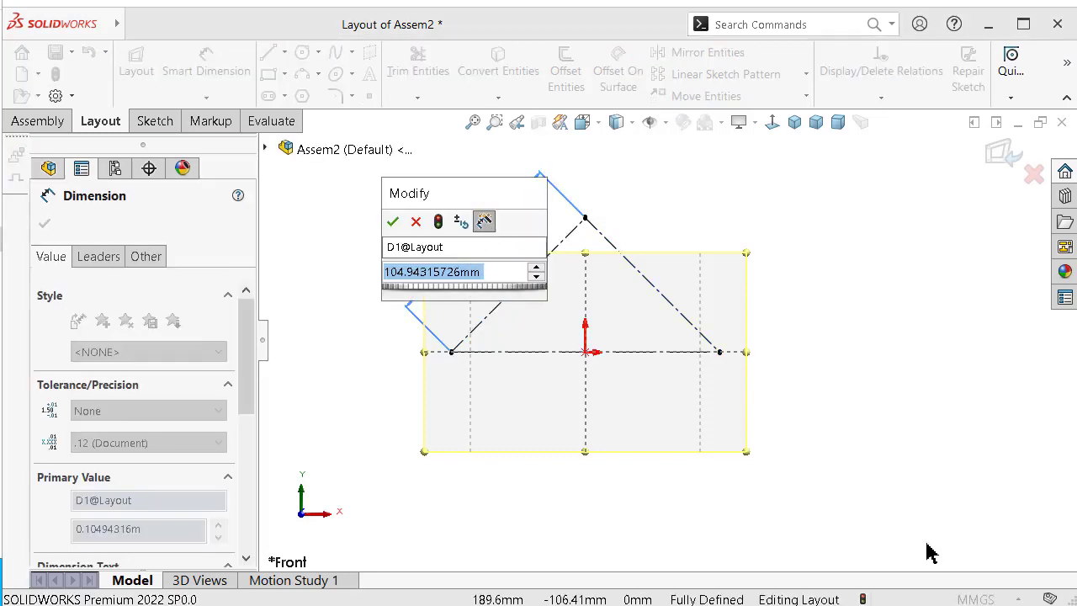
type("36")
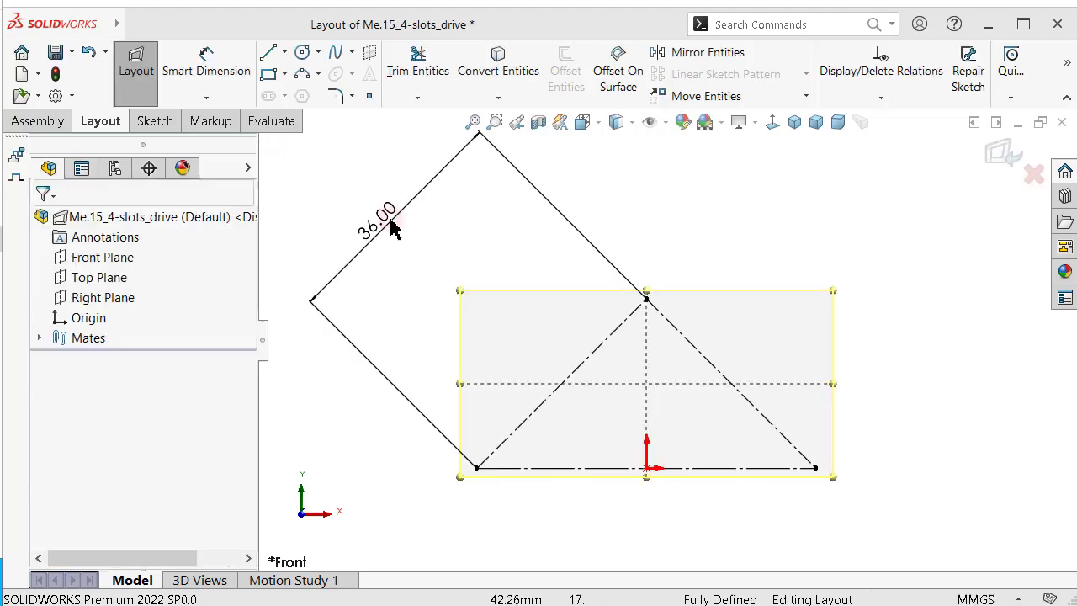
left_click(926, 397)
Step: Add a driven angular dimension between the left sloping centerline and the base line
left_click(556, 392)
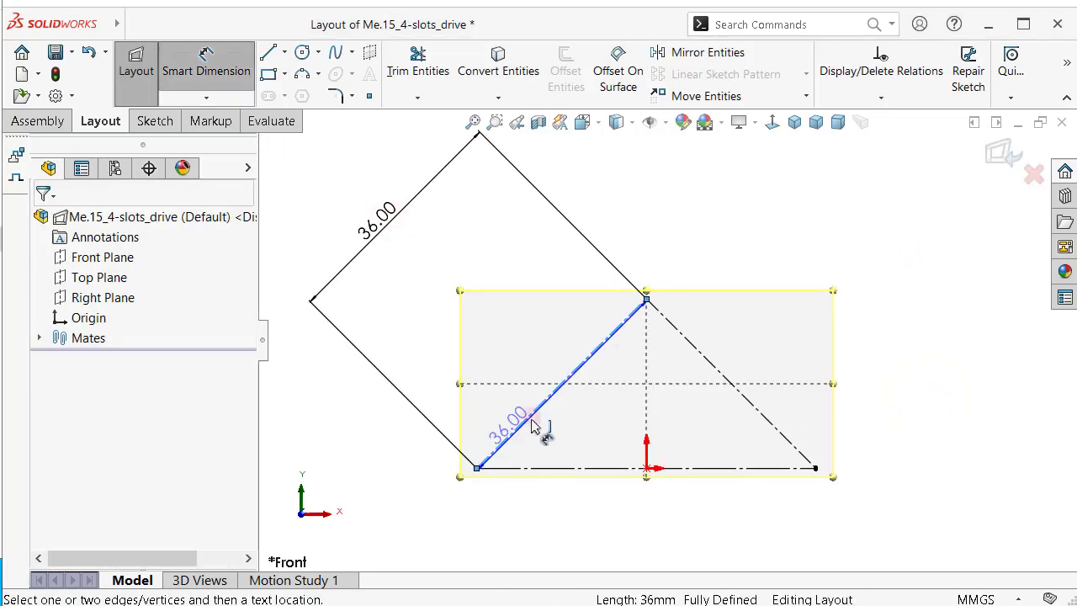
left_click(539, 468)
left_click(537, 455)
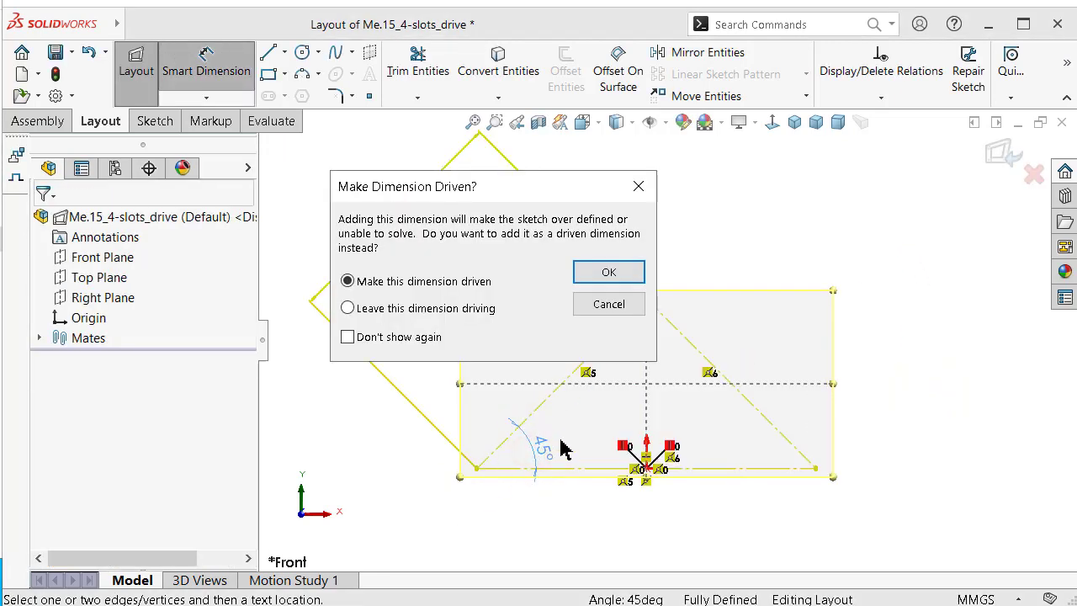
left_click(596, 272)
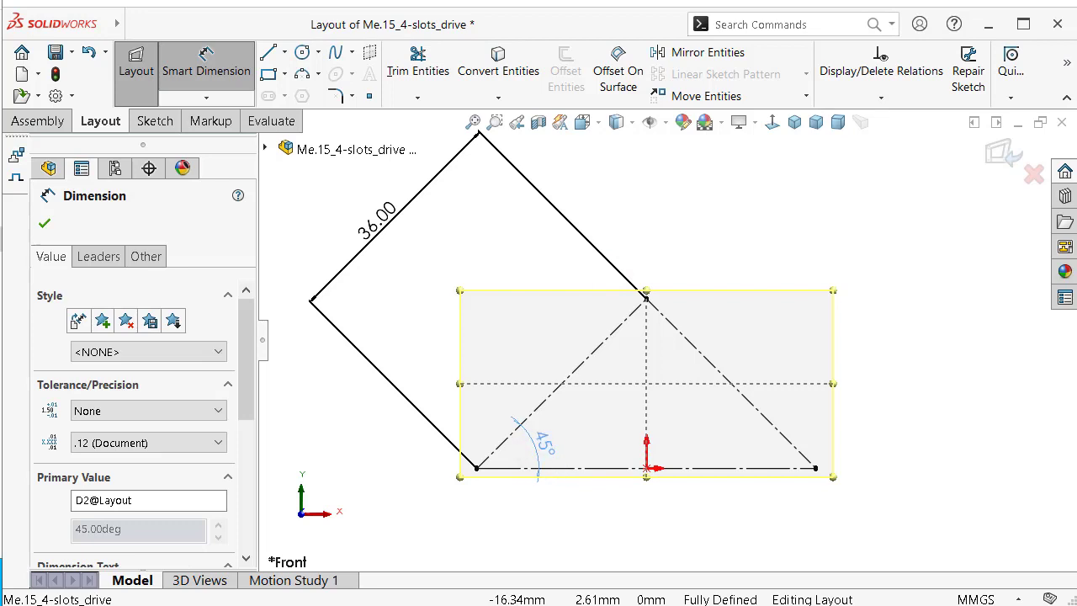
key("Escape")
Step: Move the 36 mm dimension closer to the left sloping centerline
scroll(740, 284, "up", 2)
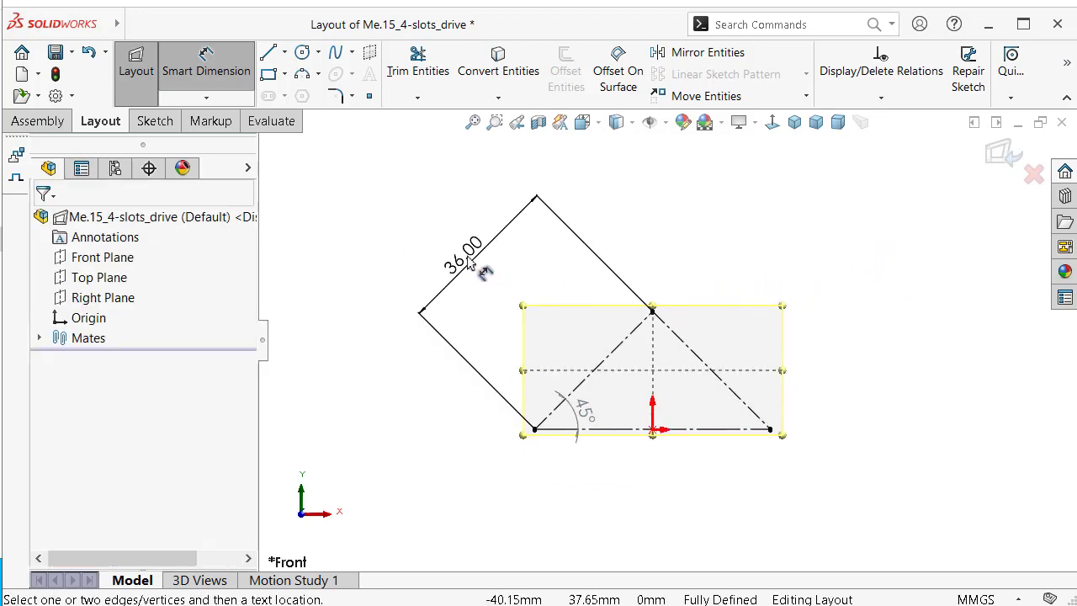
left_click_drag(482, 271, 571, 337)
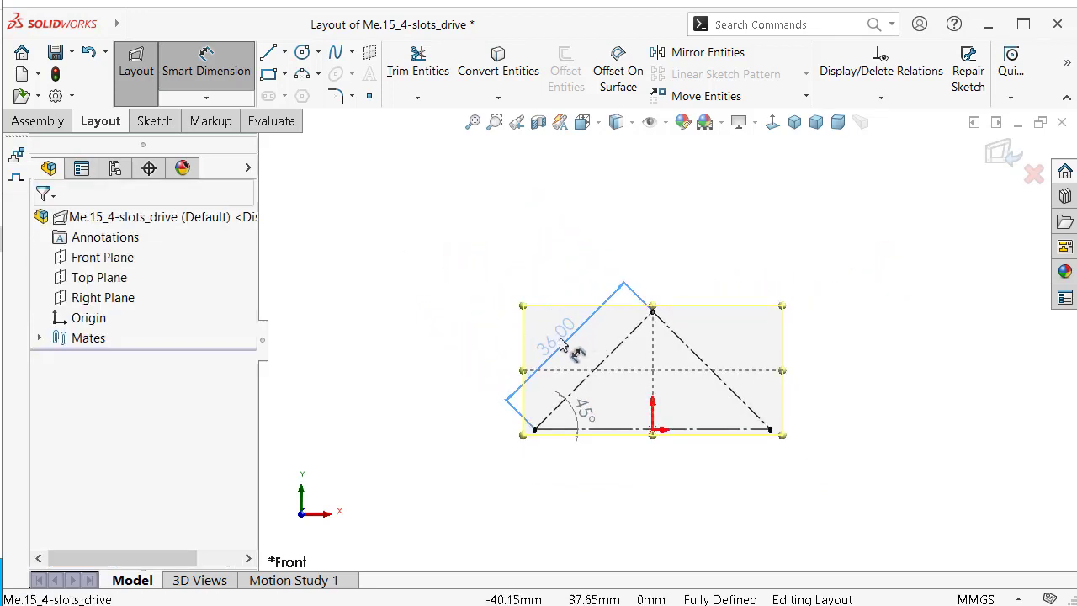
left_click(562, 344)
left_click(404, 274)
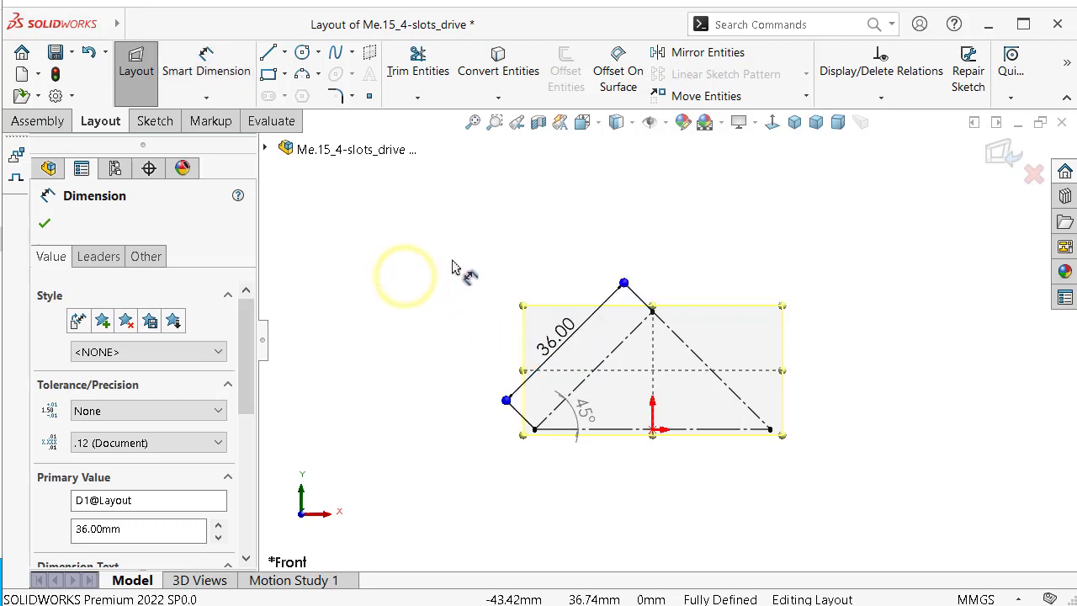
Step: Sketch a circle of about 40 mm radius centred on the left end of the triangle's base
right_click_drag(433, 268, 536, 267)
left_click(535, 430)
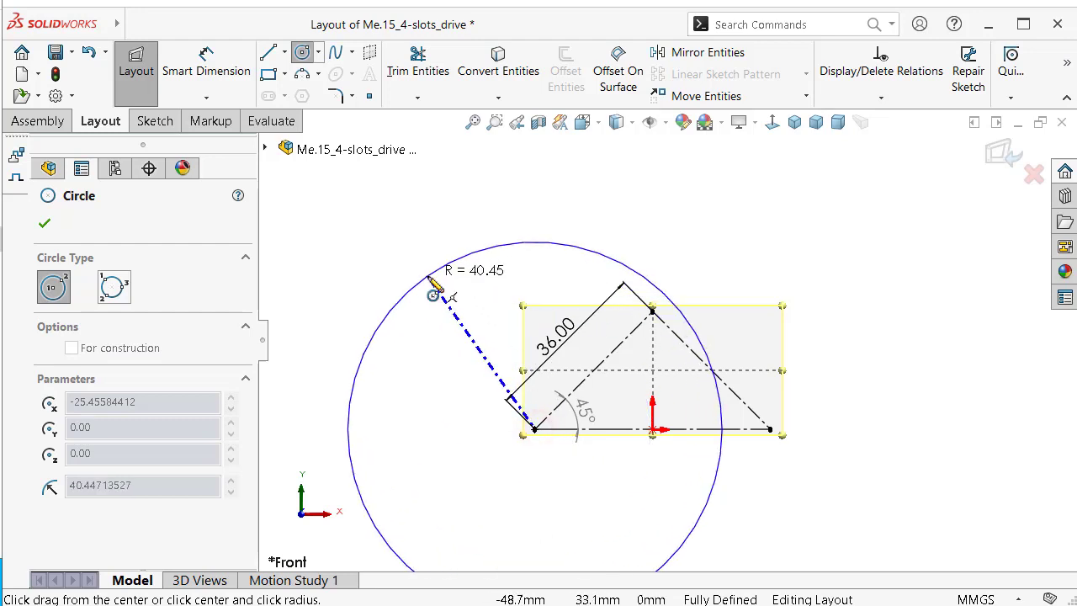
left_click(434, 287)
Step: Sketch two small concentric circles centred on the triangle's apex
scroll(640, 425, "down", 5)
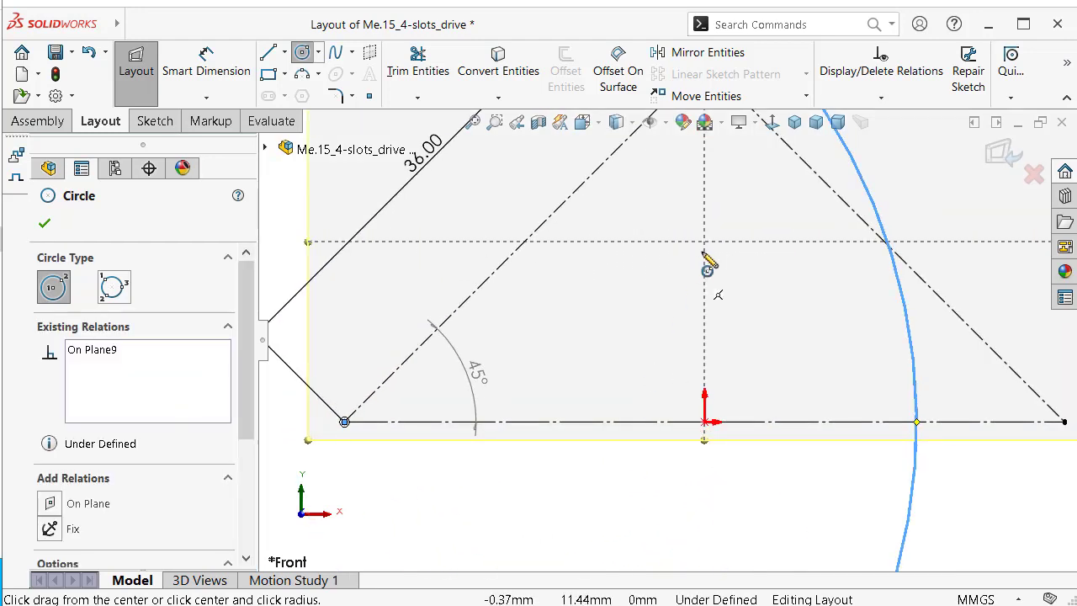
scroll(706, 256, "up", 3)
scroll(689, 210, "down", 3)
left_click(686, 184)
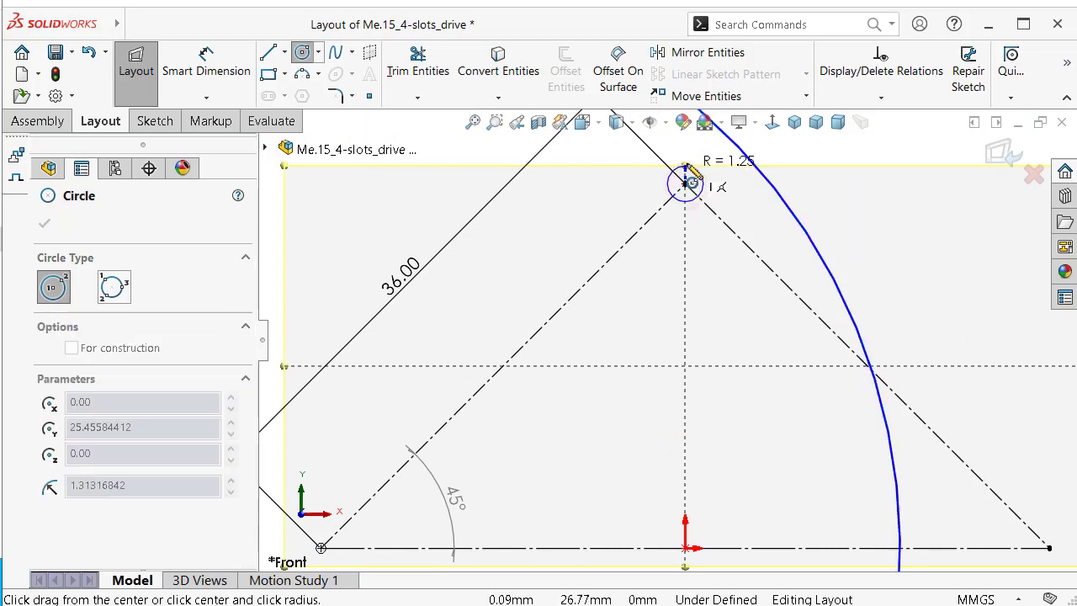
left_click(697, 168)
left_click(686, 184)
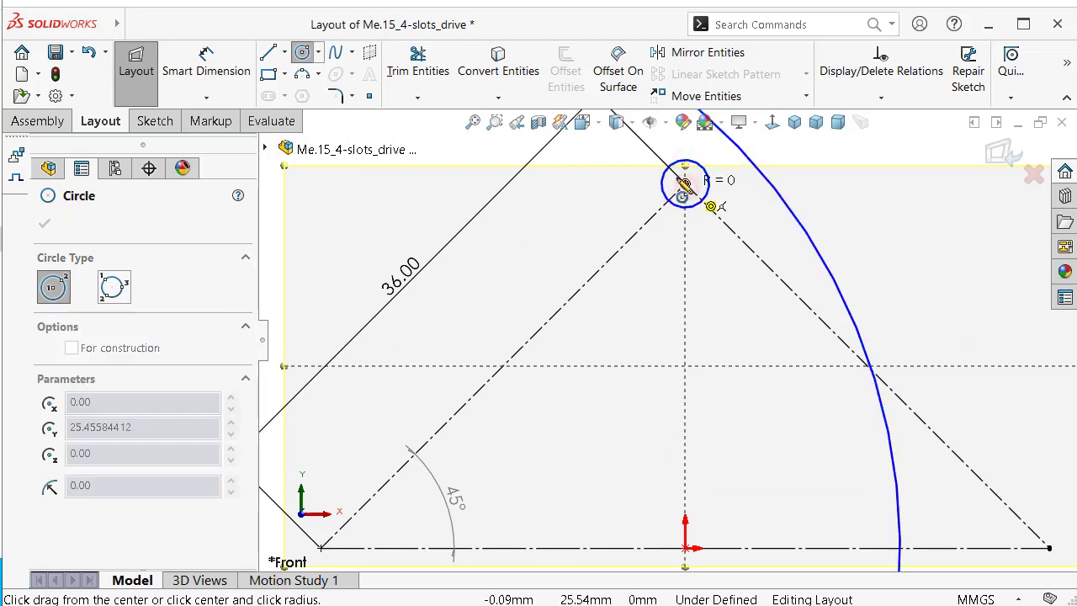
left_click(644, 219)
scroll(649, 218, "up", 5)
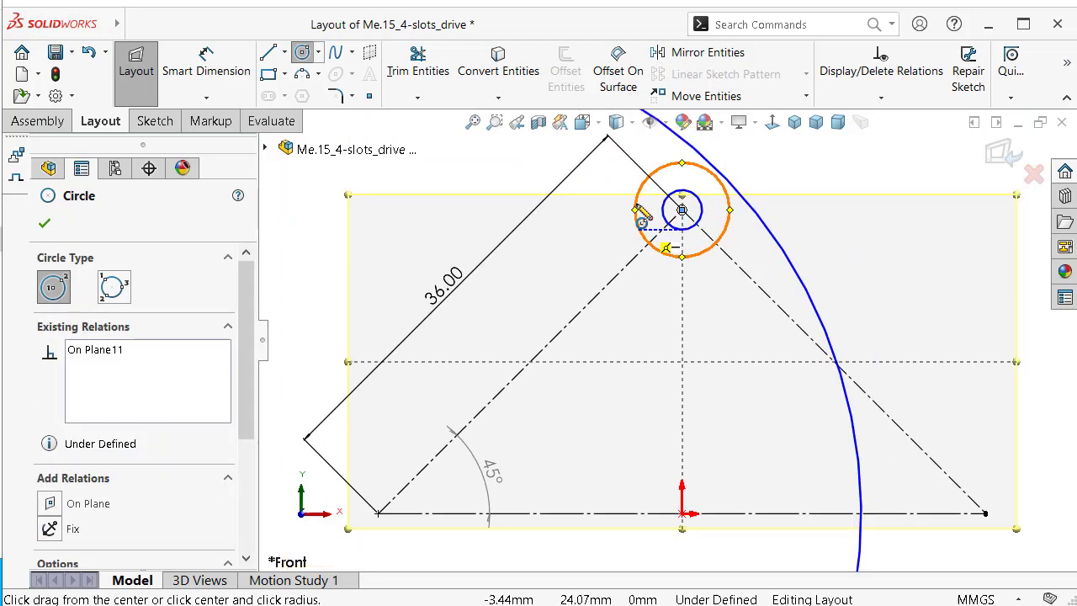
scroll(632, 235, "up", 2)
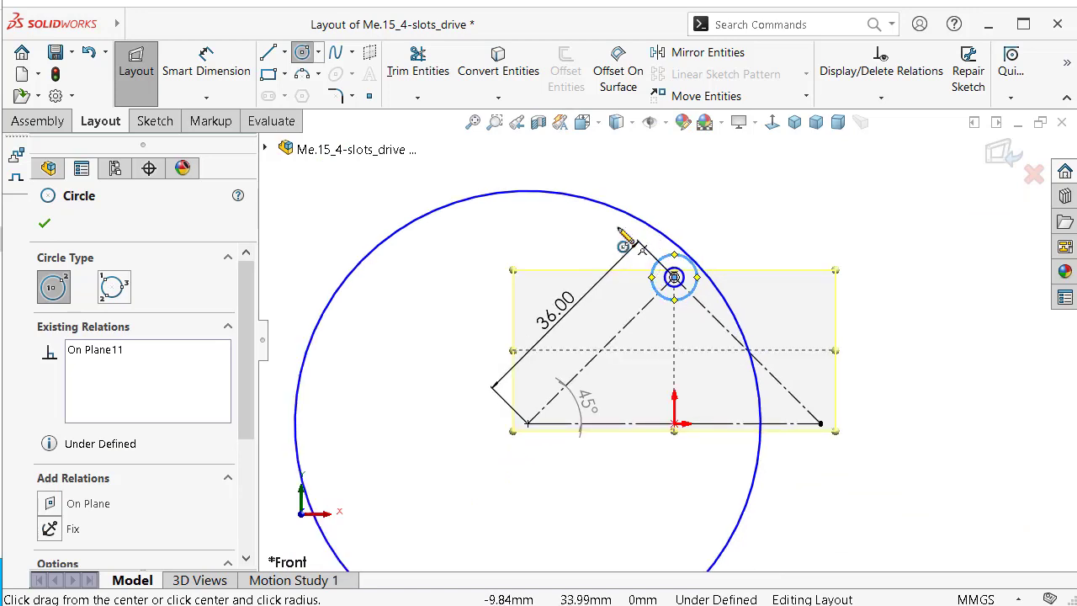
key("Escape")
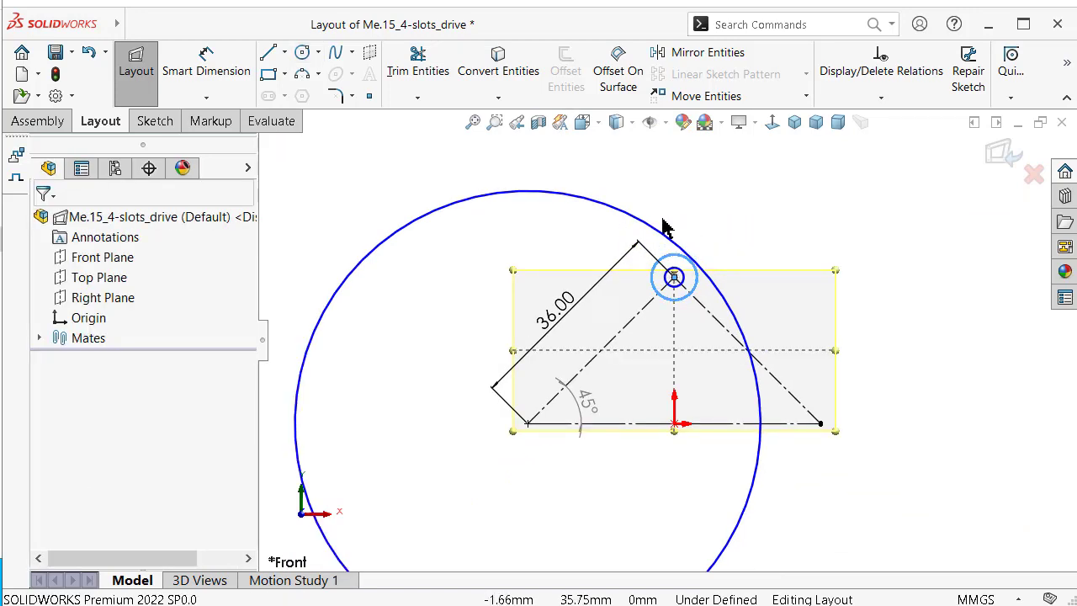
Step: Convert the large circle and both small apex circles to construction geometry
left_click(655, 228)
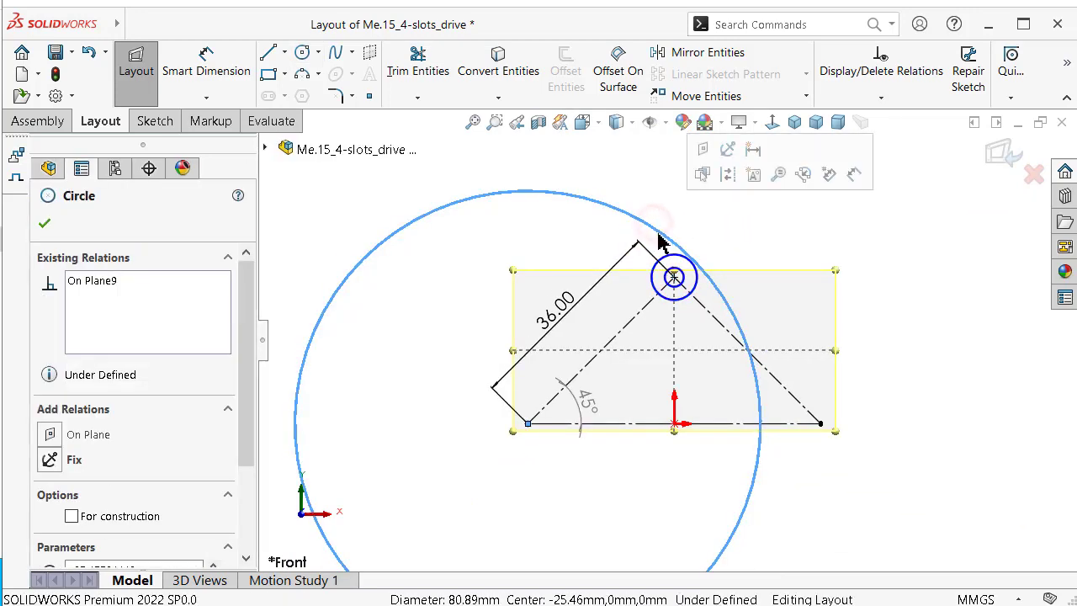
left_click(678, 289, "ctrl")
left_click(680, 284, "ctrl")
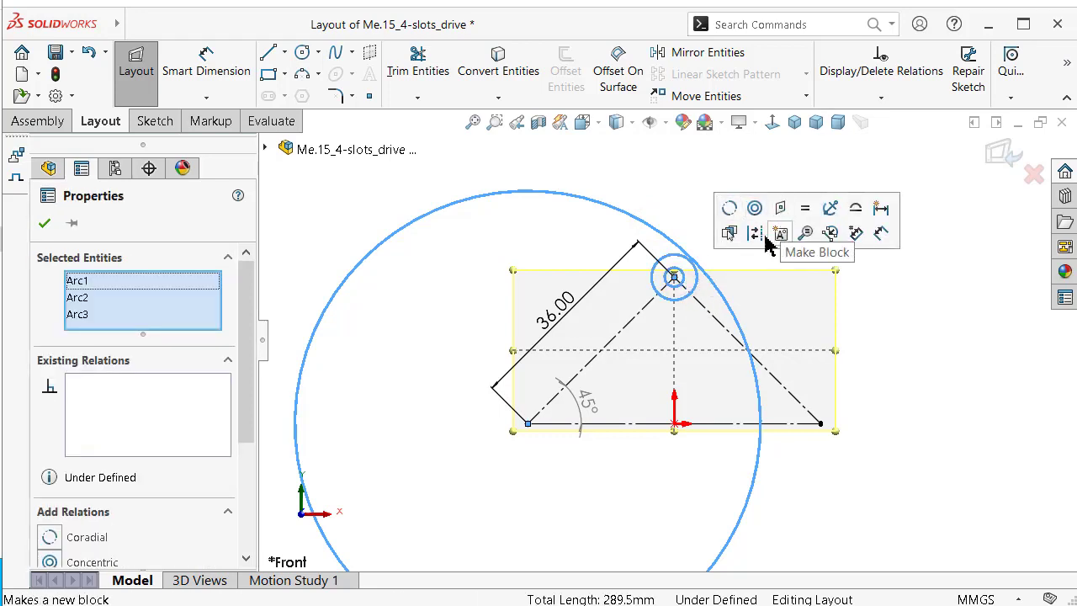
left_click(755, 234)
Step: Set the large circle's diameter to 63 mm and move its label lower along the dimension line
key("f")
right_click_drag(858, 299, 857, 273)
left_click(556, 244)
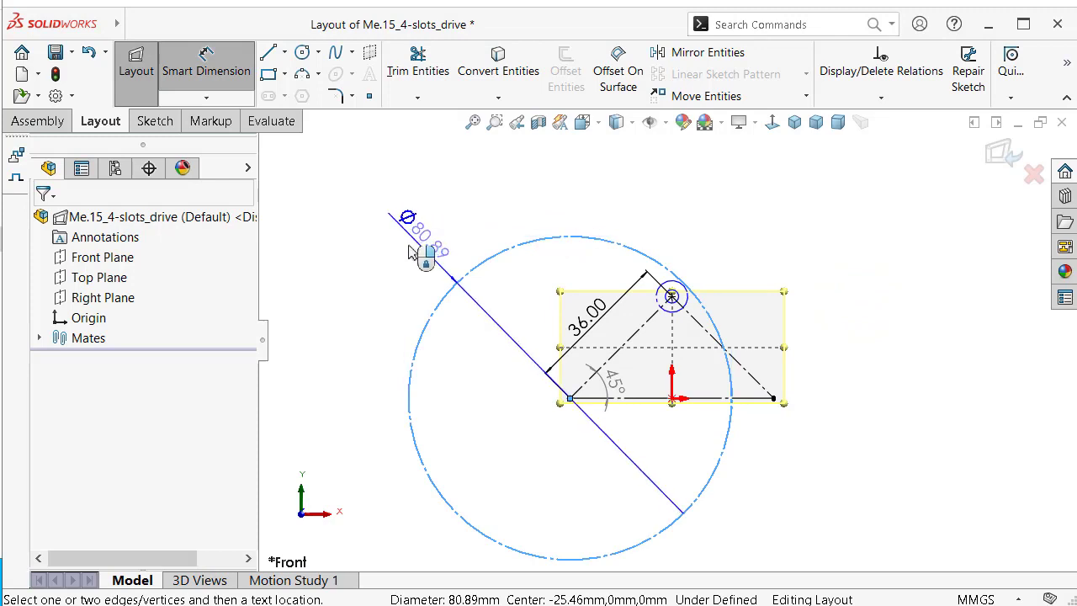
left_click(408, 247)
type("63")
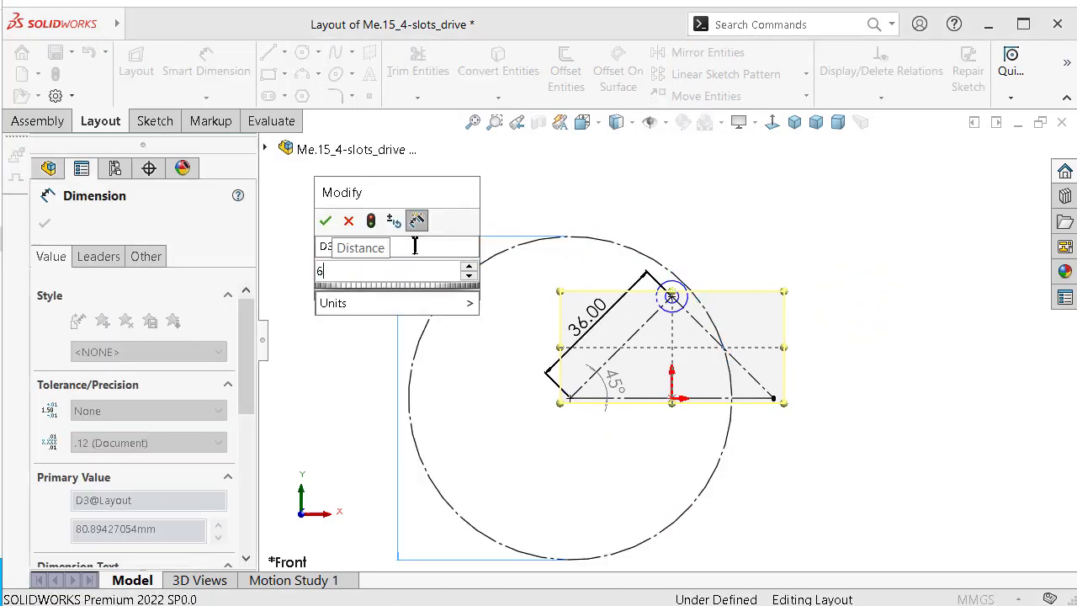
key("Return")
scroll(596, 353, "down", 2)
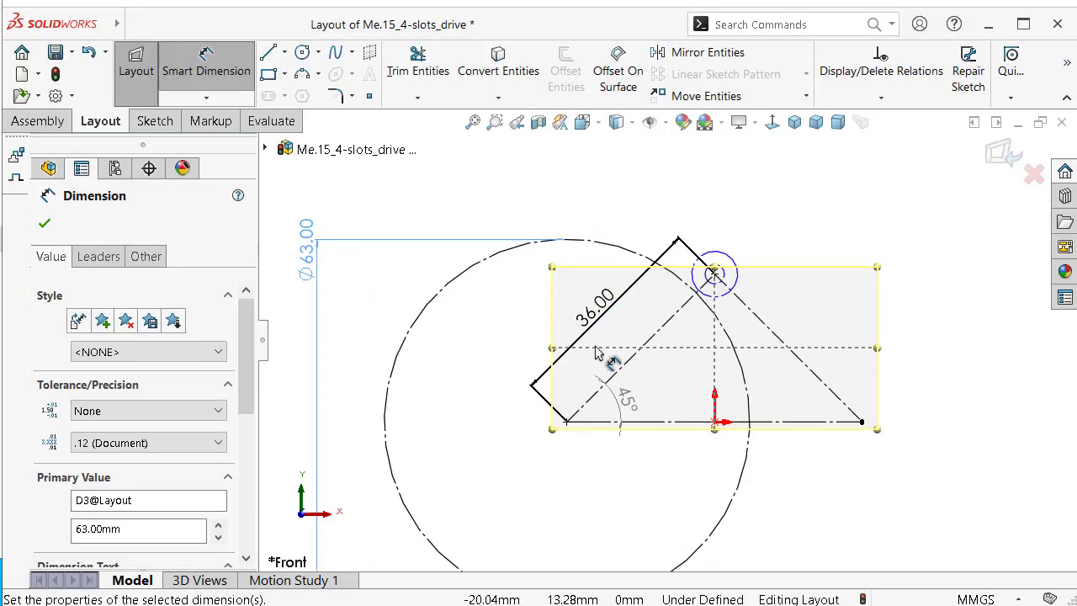
scroll(598, 356, "up", 2)
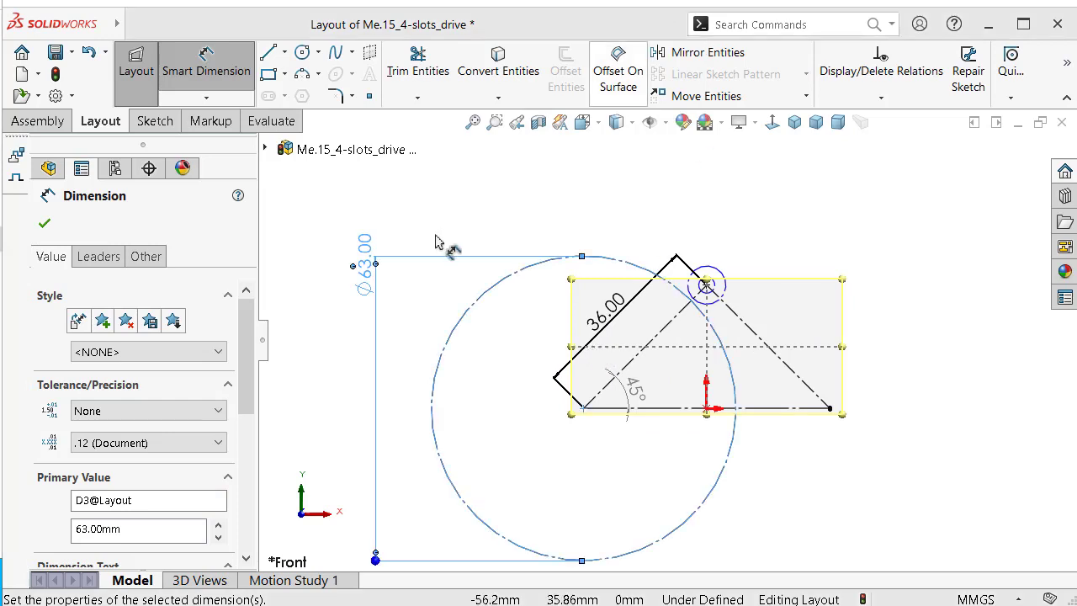
left_click_drag(366, 289, 370, 383)
Step: Dimension the inner small circle at the triangle's apex to a 4 mm diameter
scroll(686, 252, "down", 7)
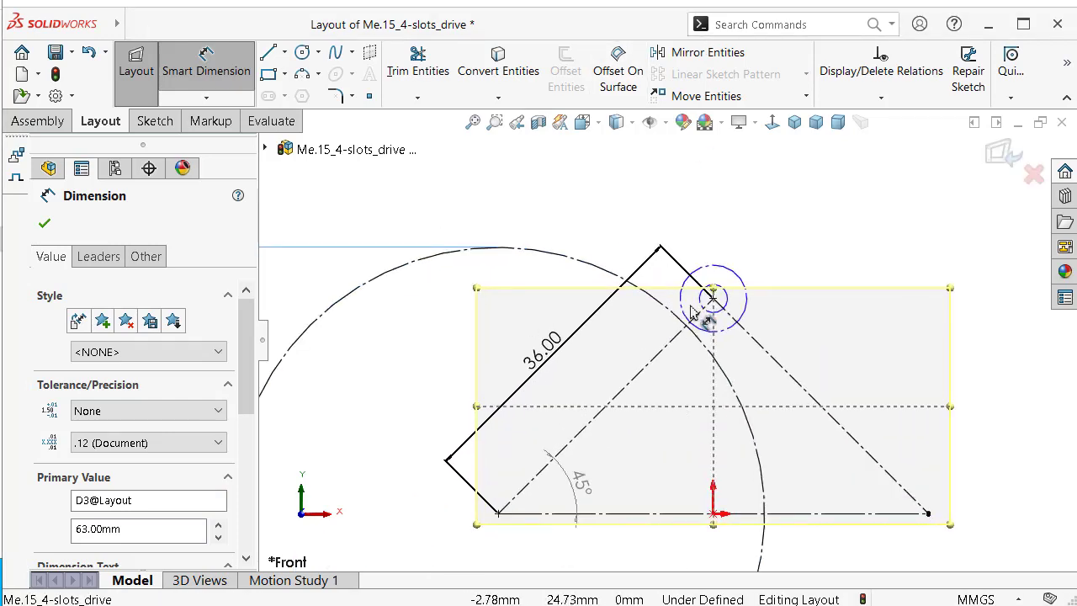
scroll(690, 325, "down", 4)
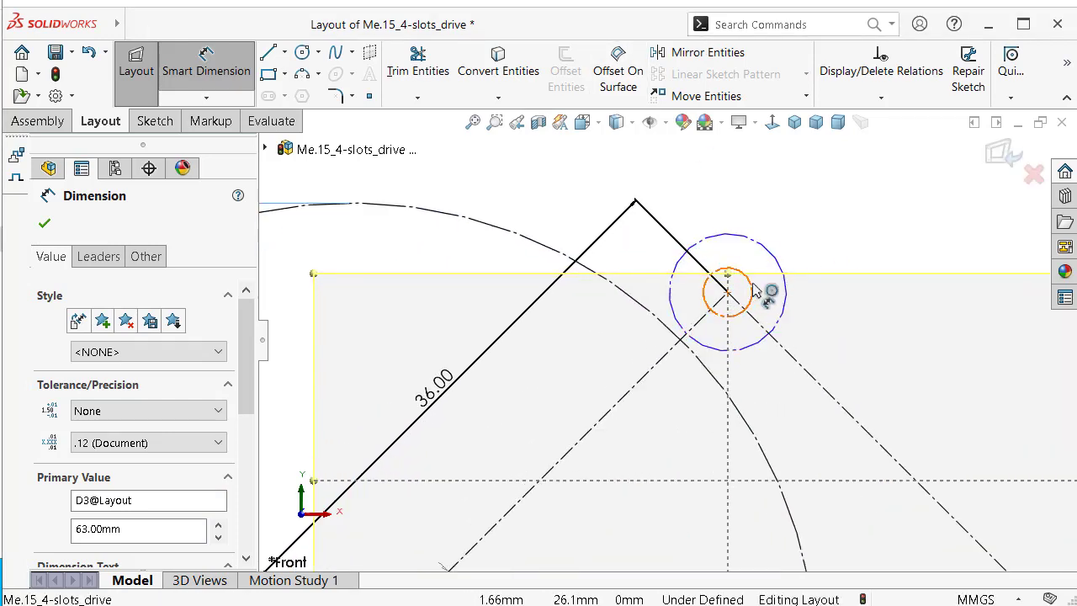
left_click(755, 291)
left_click(829, 229)
type("4")
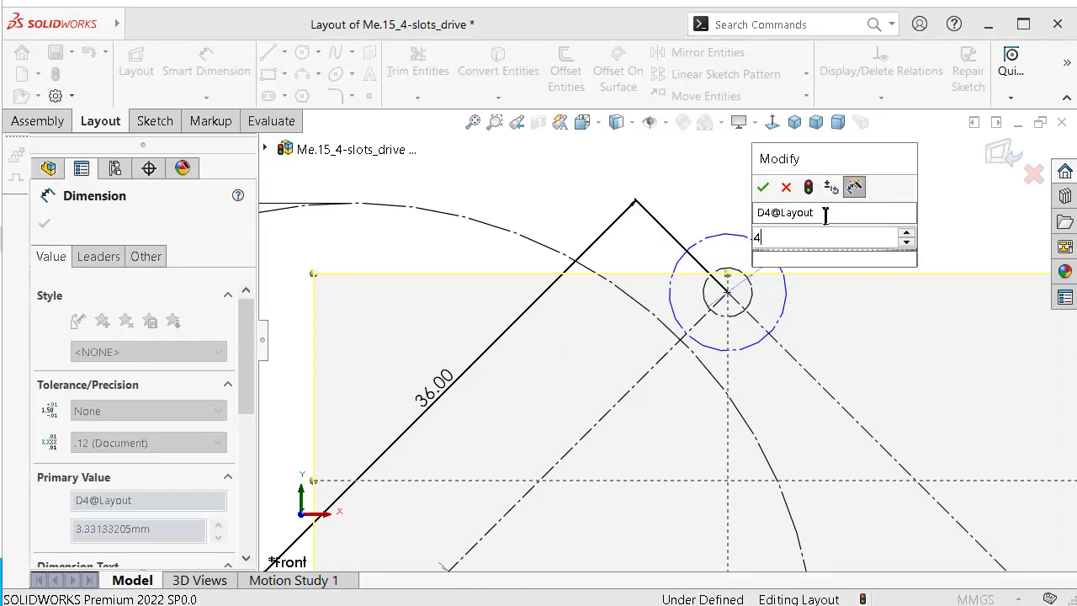
key("Return")
Step: Dimension the outer small circle at the triangle's apex to a 6 mm diameter
left_click(754, 245)
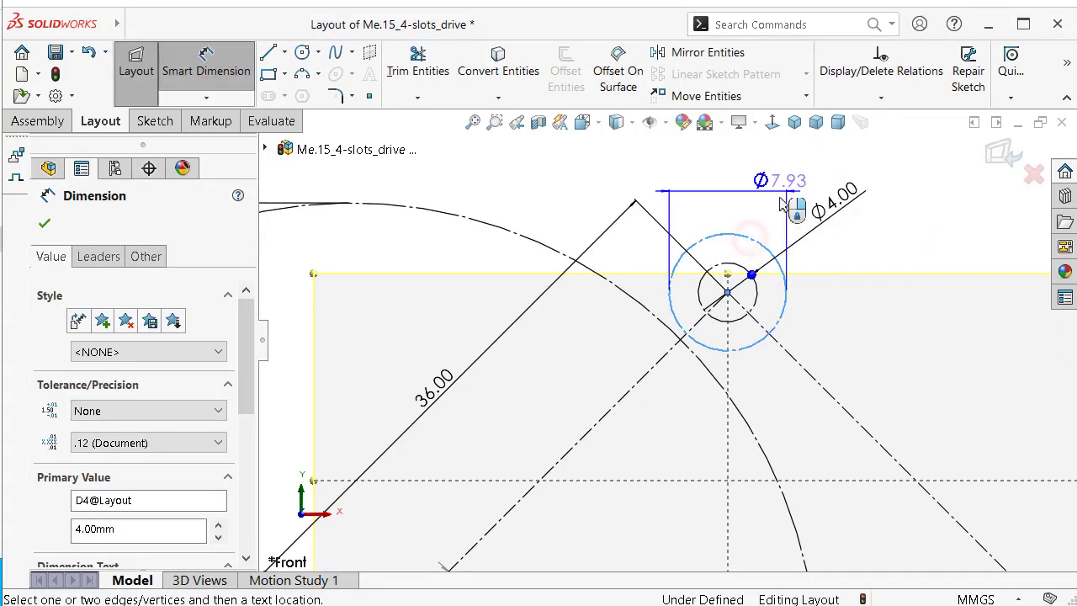
left_click(714, 209)
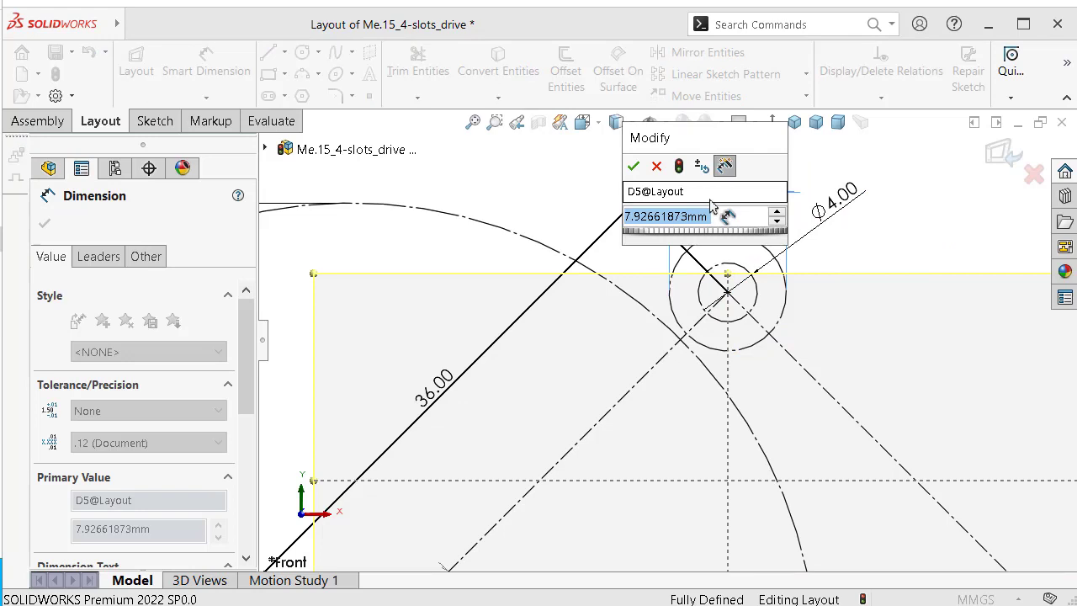
type("6")
key("Return")
Step: Draw a centerline about 22 mm long from the upper part of the 63 mm circle to the top of the 6 mm circle
scroll(685, 367, "up", 4)
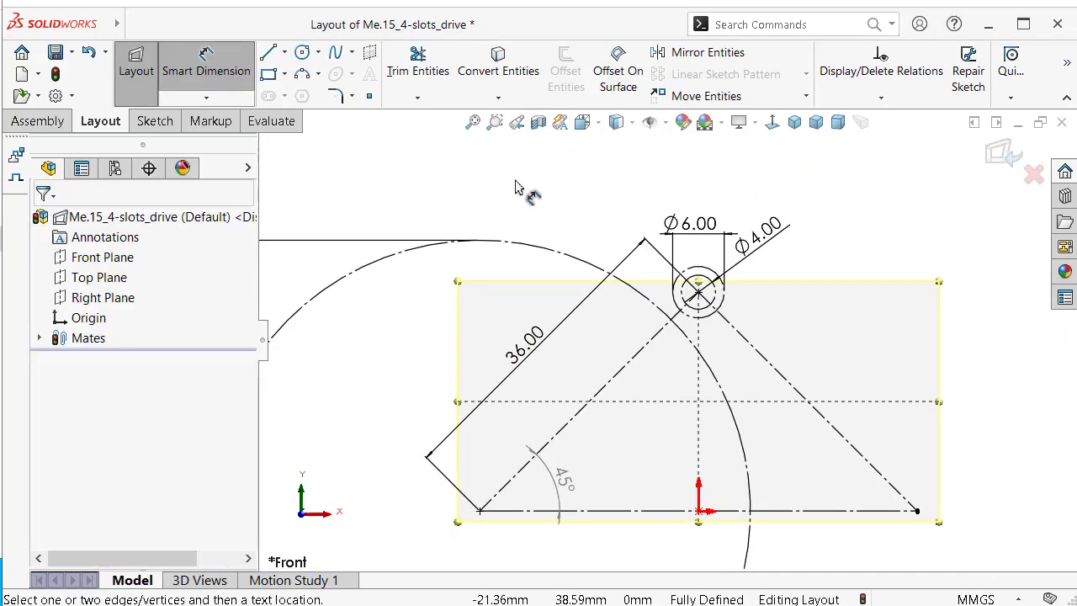
key("s")
left_click(684, 208)
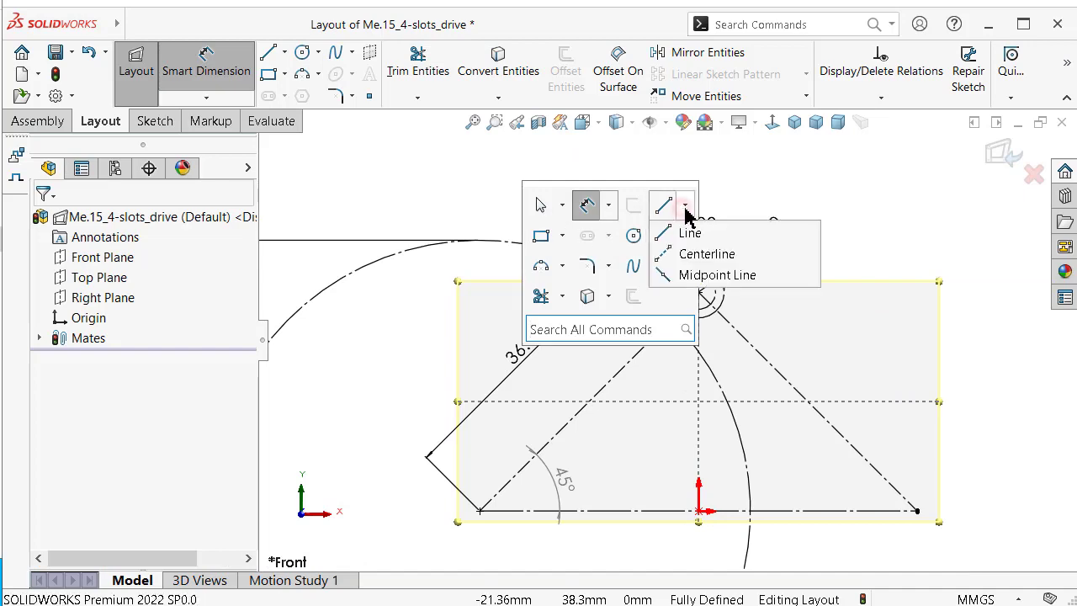
left_click(688, 250)
left_click(552, 257)
scroll(673, 278, "down", 4)
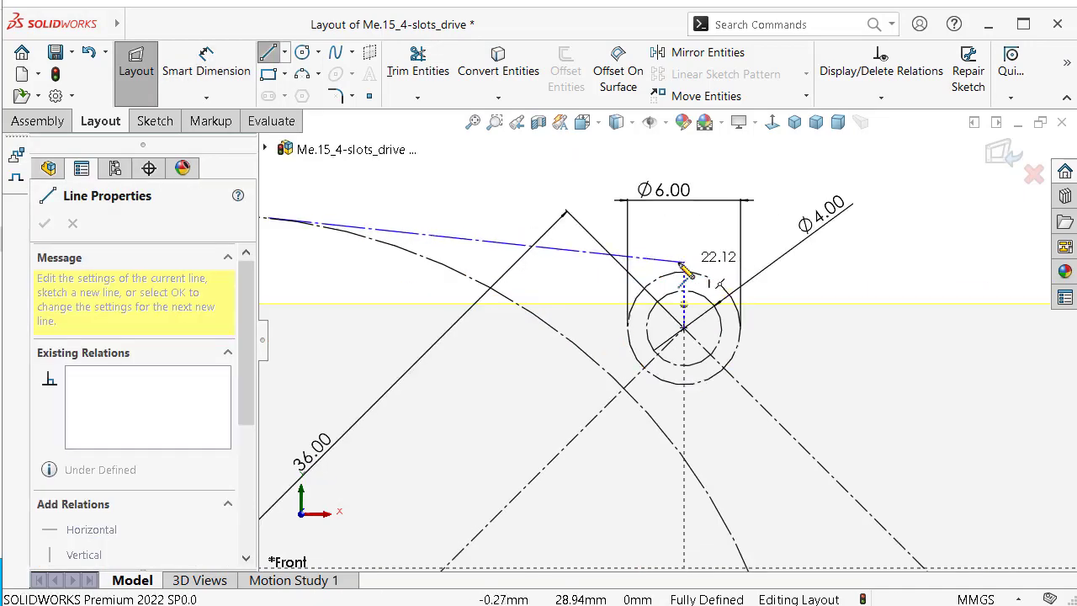
left_click(691, 272)
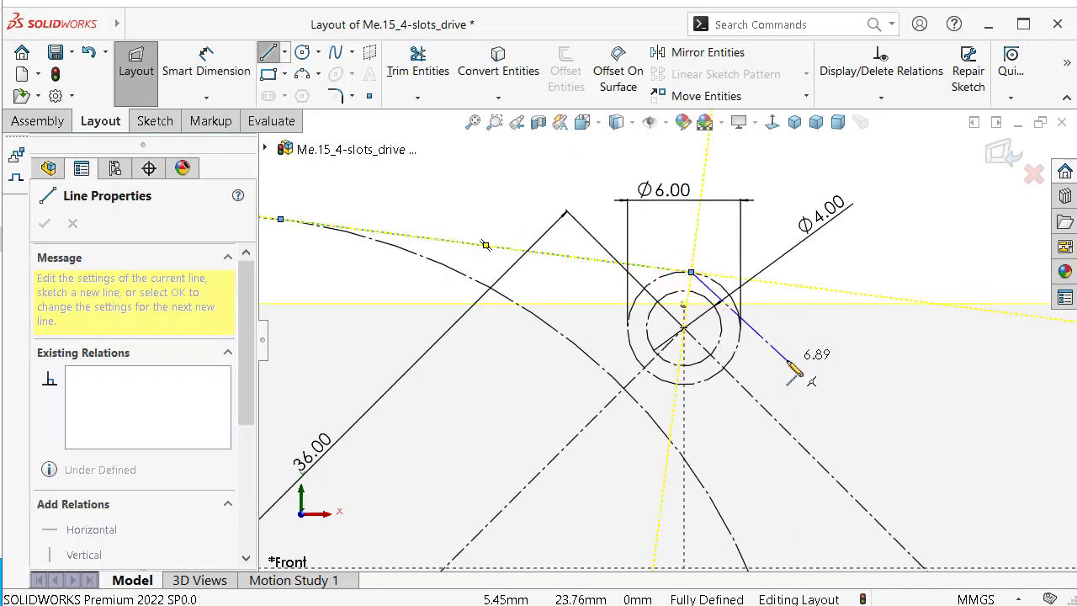
double_click(830, 278)
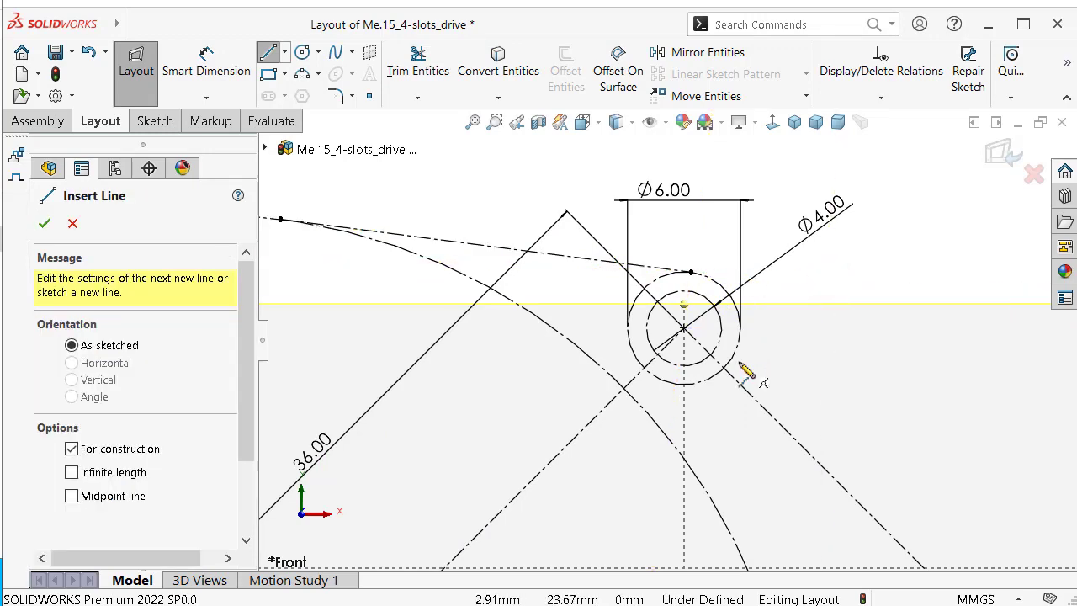
Step: Draw a second centerline from the right side of the 6 mm circle down to the right side of the 63 mm circle
left_click(738, 362)
scroll(762, 467, "up", 2)
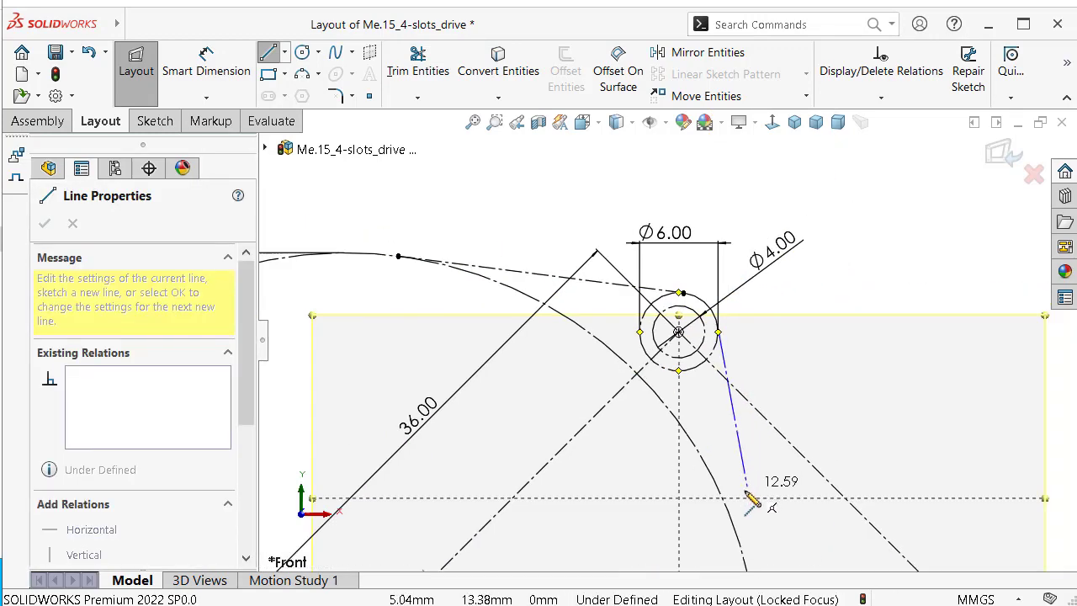
left_click(743, 545)
key("Escape")
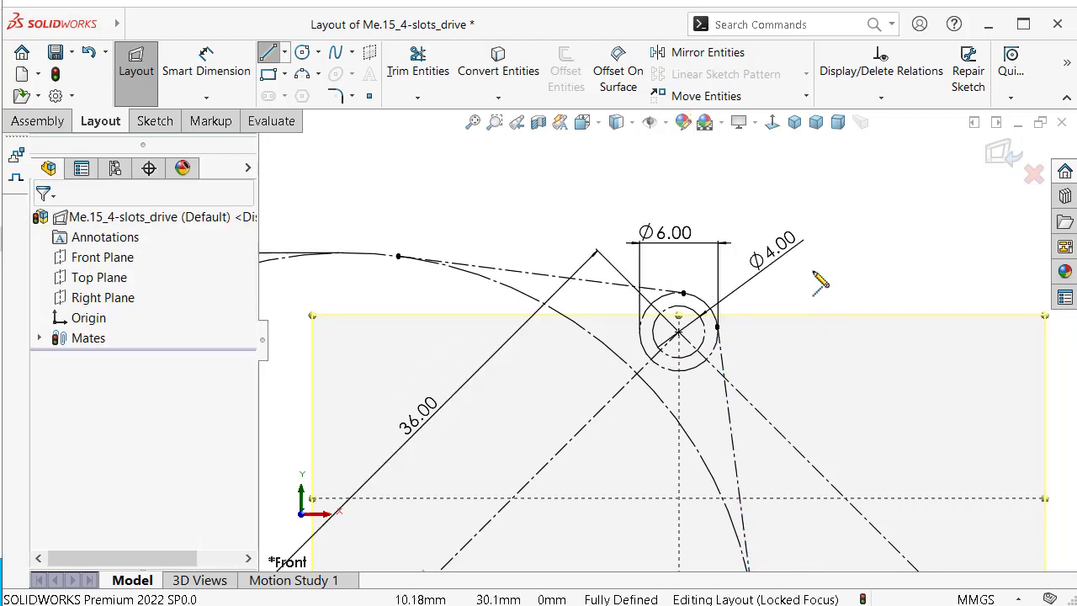
scroll(788, 298, "up", 3)
scroll(602, 350, "down", 1)
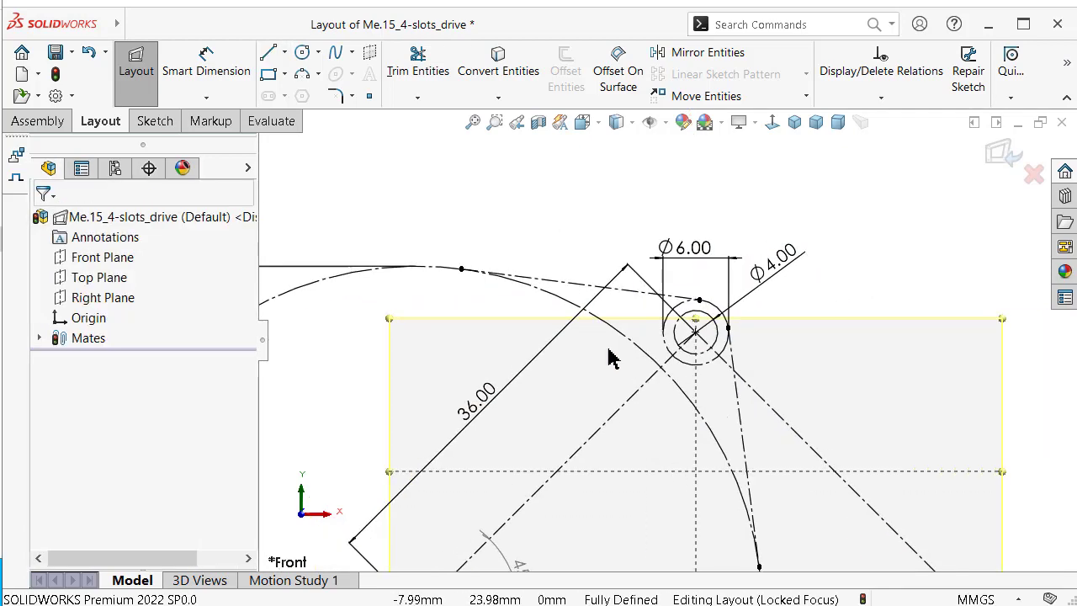
scroll(678, 381, "down", 1)
scroll(716, 308, "up", 3)
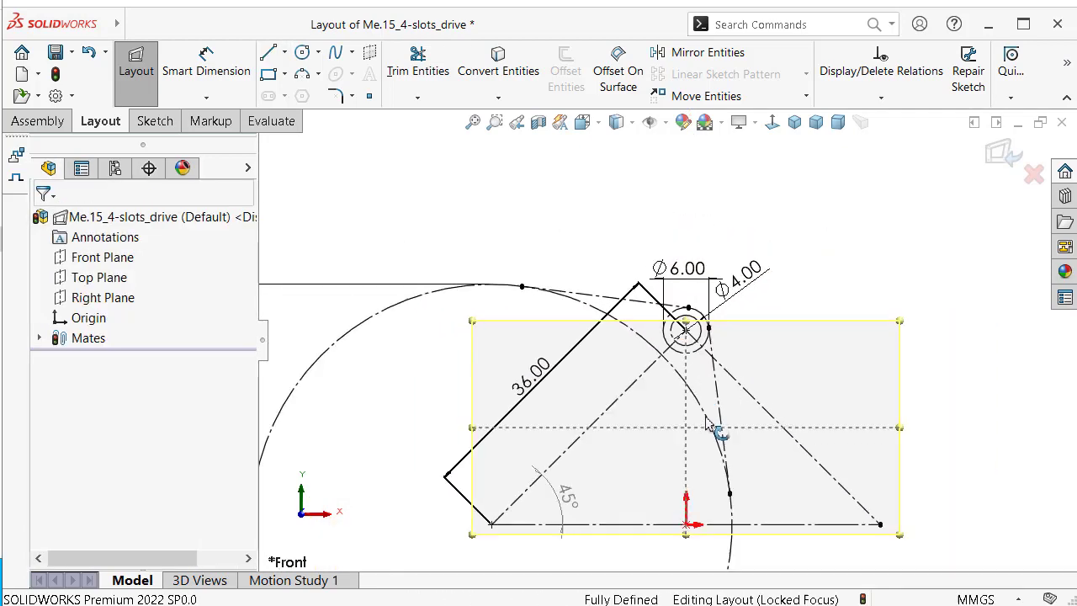
scroll(716, 428, "up", 1)
scroll(800, 520, "down", 3)
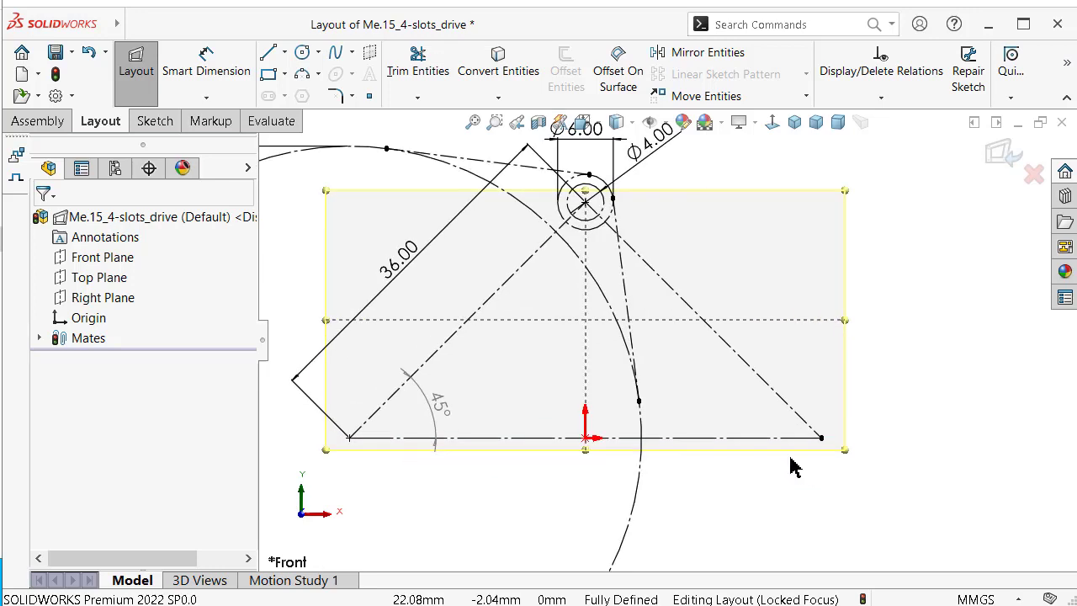
Step: Sketch a circle centred on the right end of the triangle's base and passing through the apex, and convert it to construction geometry
scroll(755, 396, "up", 2)
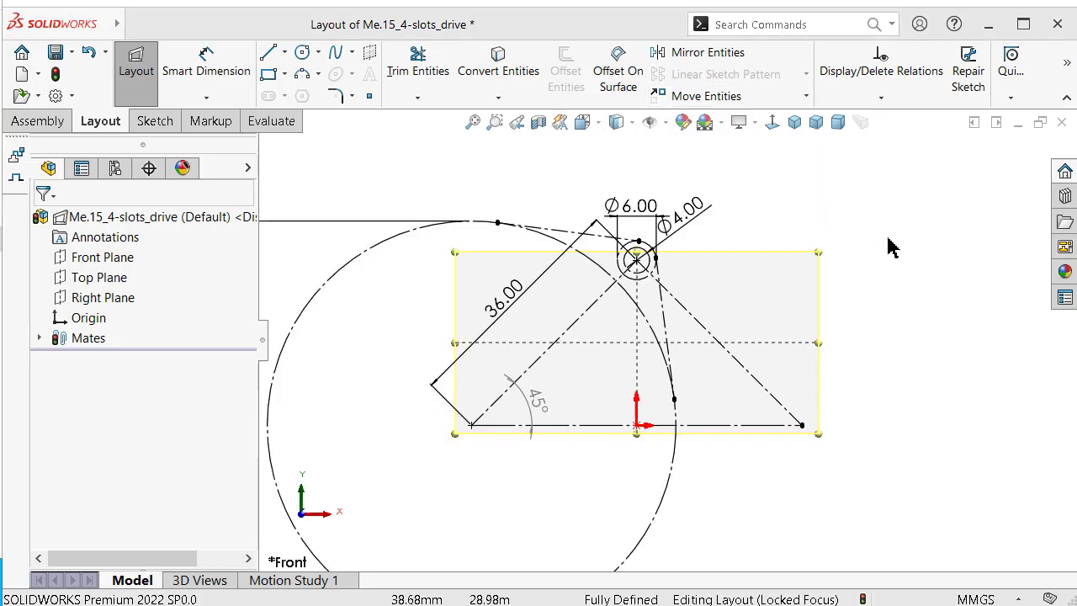
right_click_drag(885, 224, 981, 242)
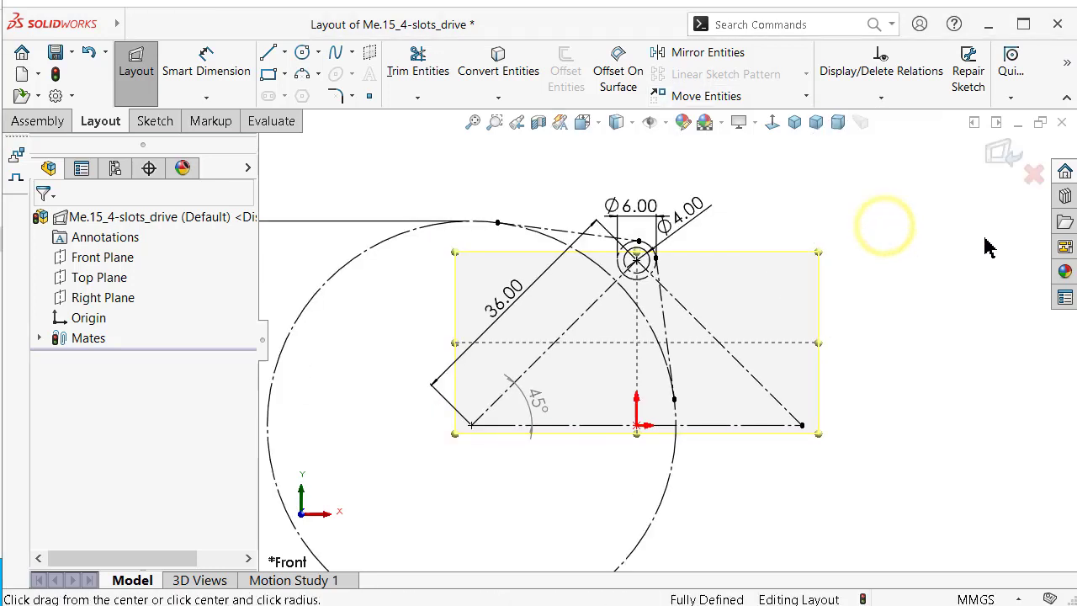
left_click(803, 425)
scroll(674, 289, "down", 4)
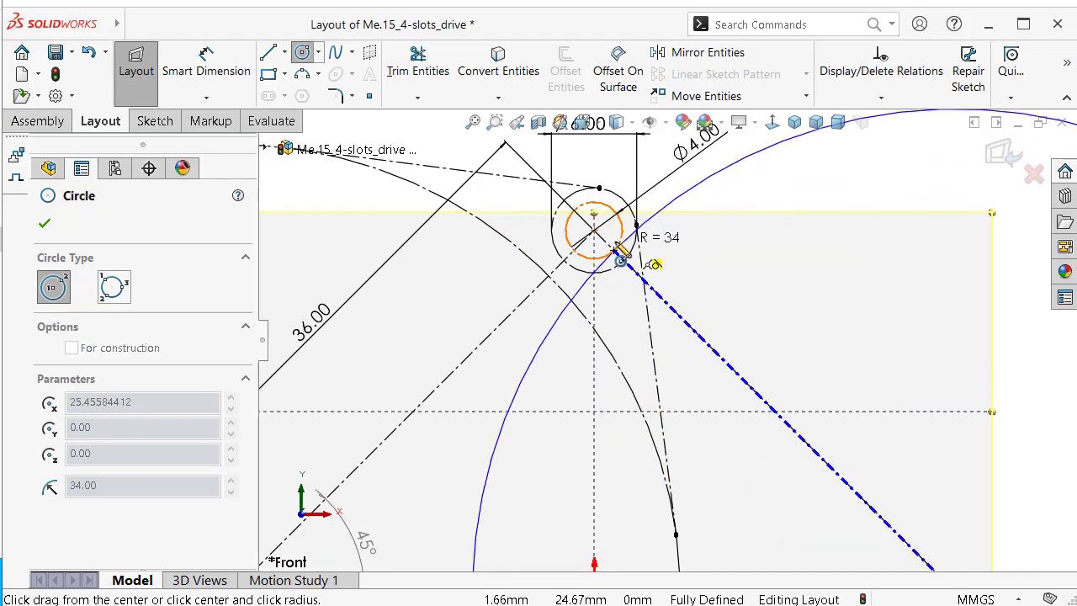
left_click(594, 229)
scroll(705, 277, "up", 3)
scroll(705, 277, "up", 2)
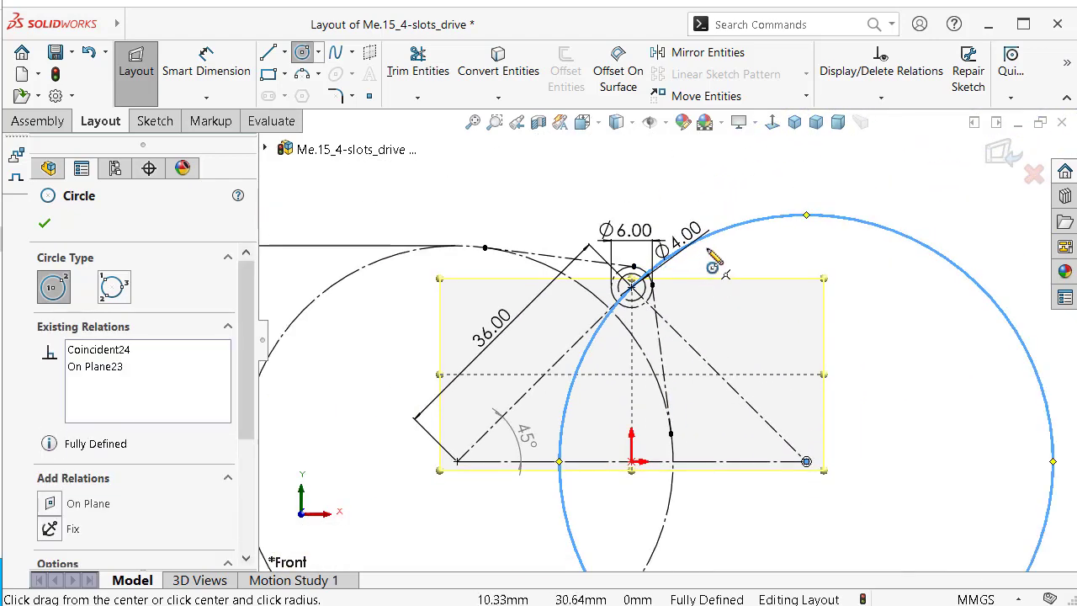
key("Escape")
key("Escape")
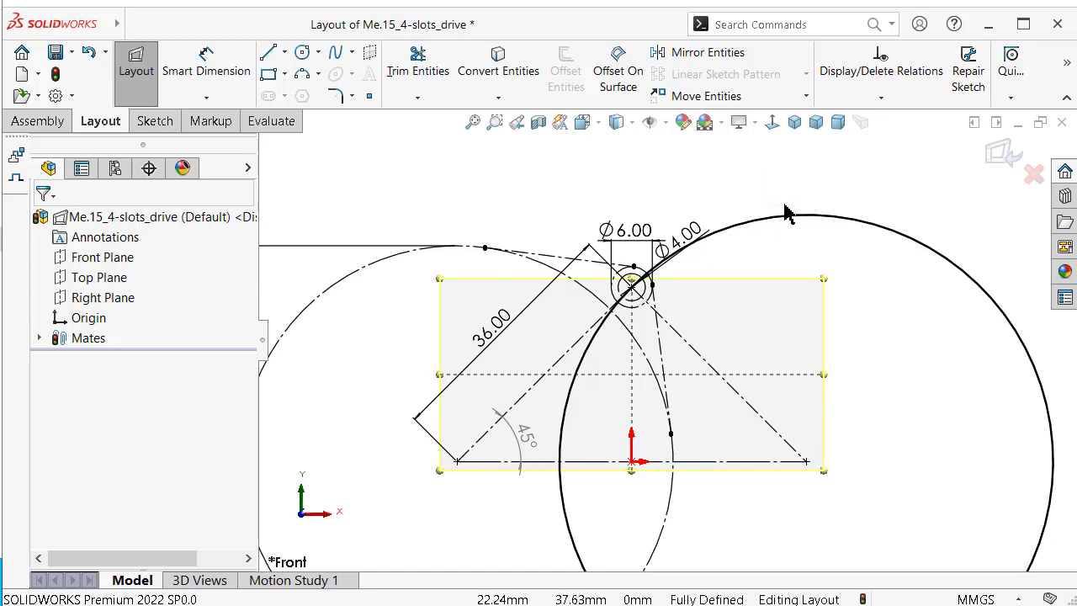
left_click(790, 220)
left_click(855, 173)
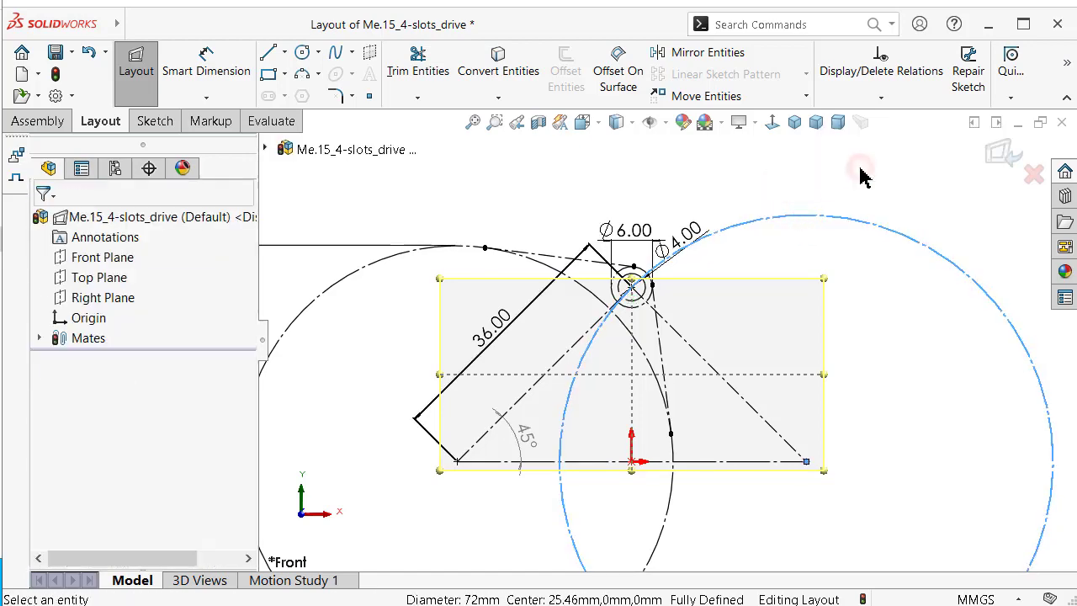
Step: Sketch a 3 Point Arc from the 63 mm circle's top to its right quadrant, curving inward through the left sloping centerline
scroll(808, 269, "up", 3)
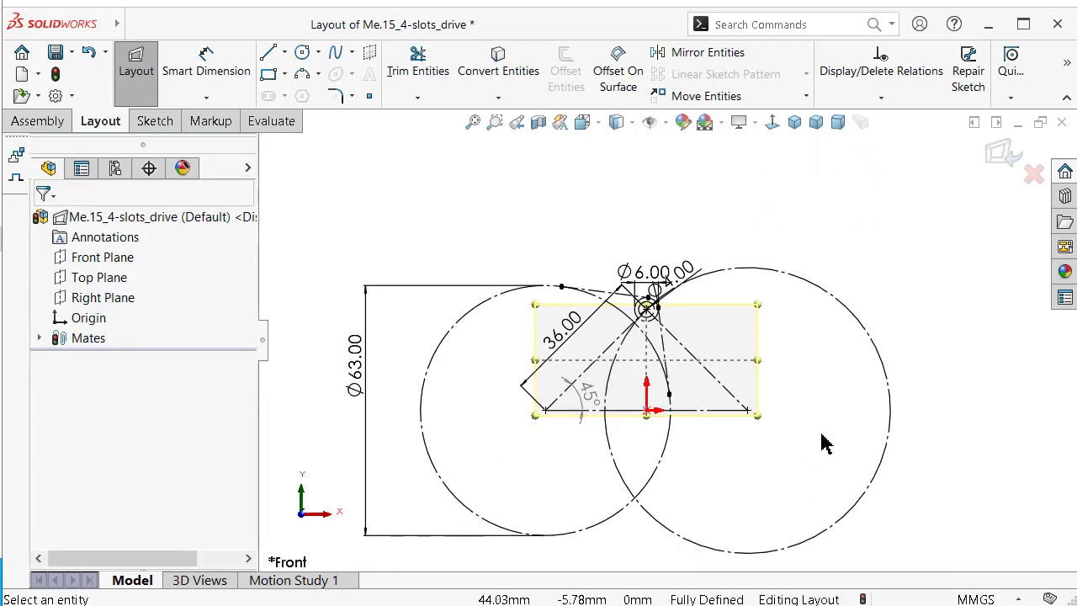
scroll(624, 307, "down", 2)
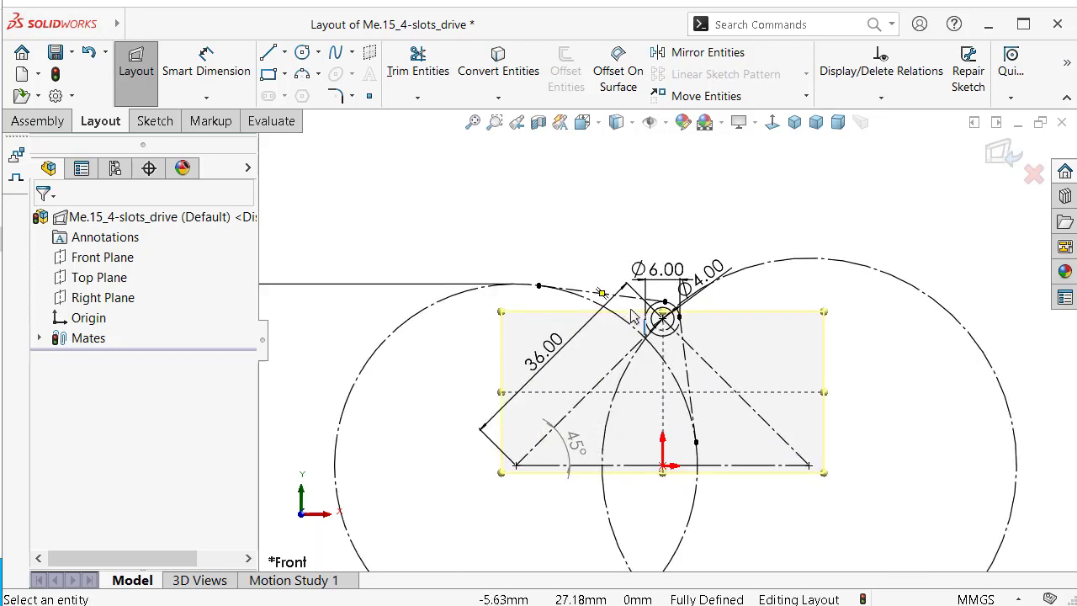
scroll(678, 331, "up", 3)
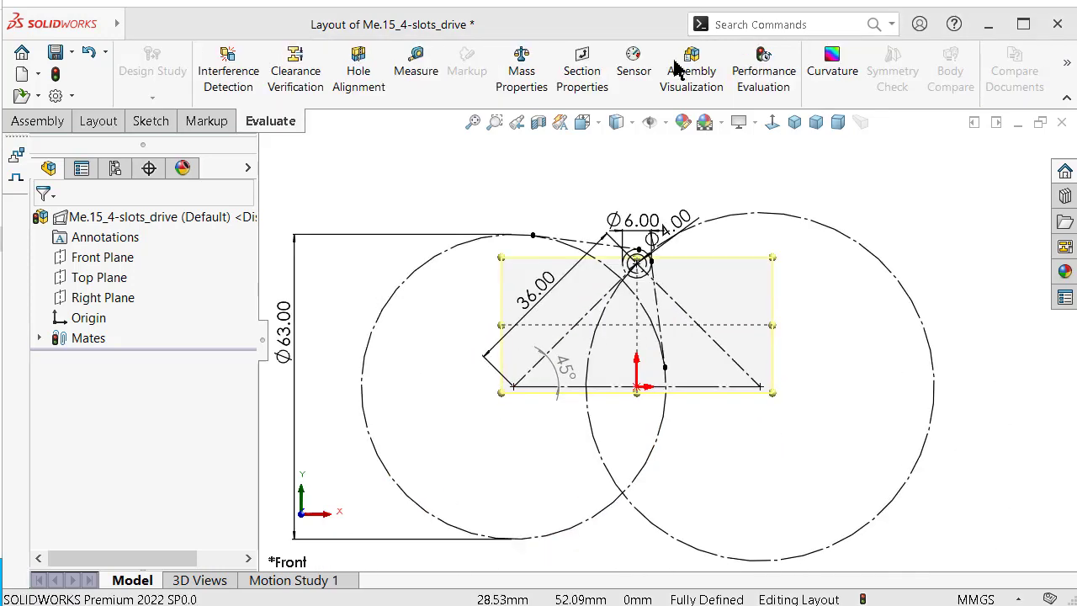
left_click(154, 122)
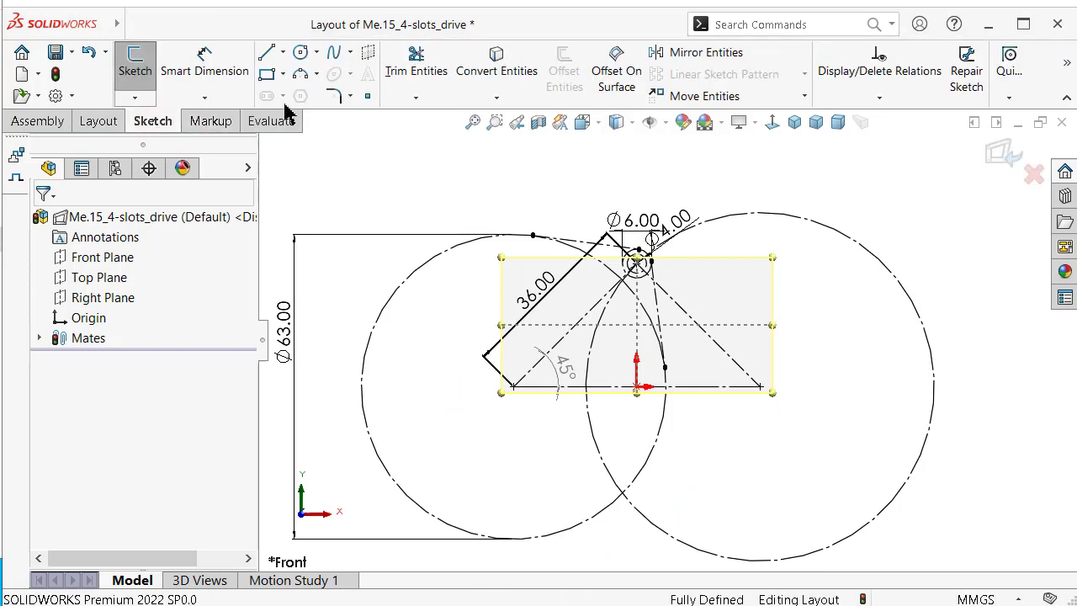
left_click(318, 76)
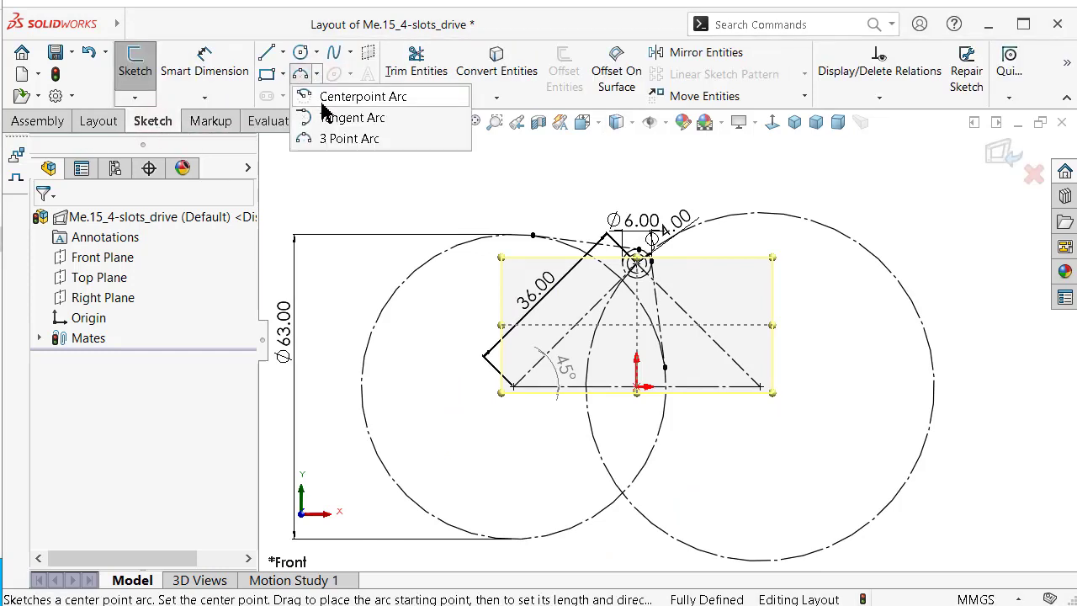
left_click(345, 138)
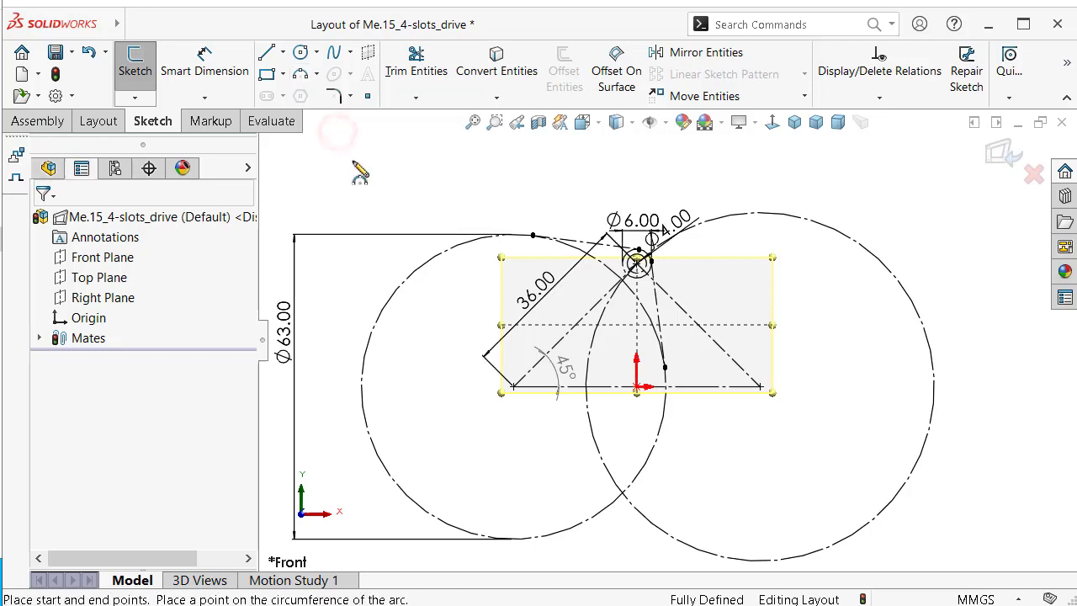
left_click(515, 235)
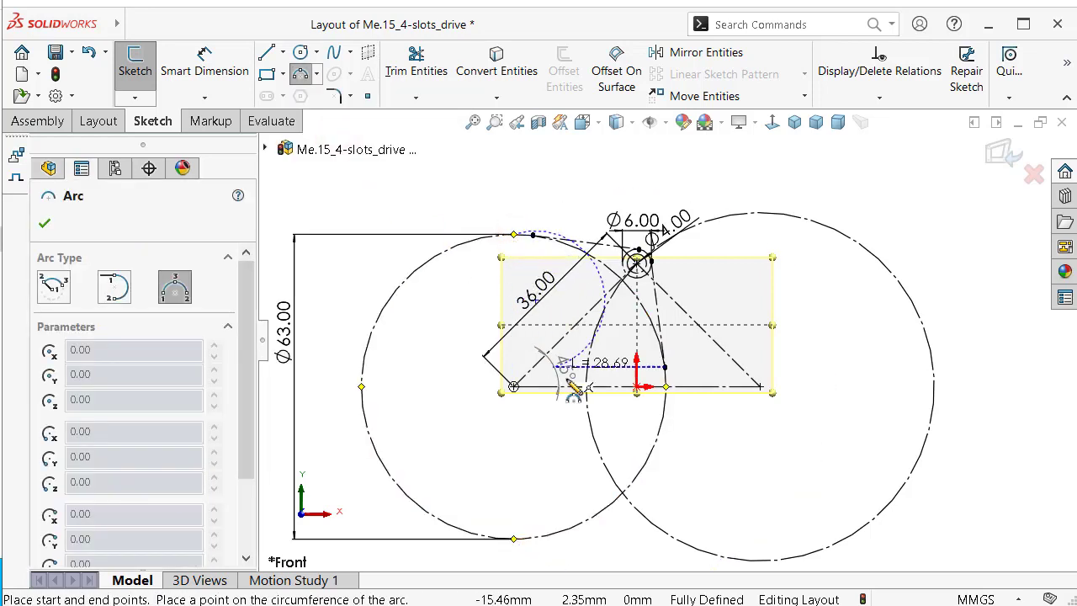
left_click(668, 388)
scroll(529, 285, "down", 2)
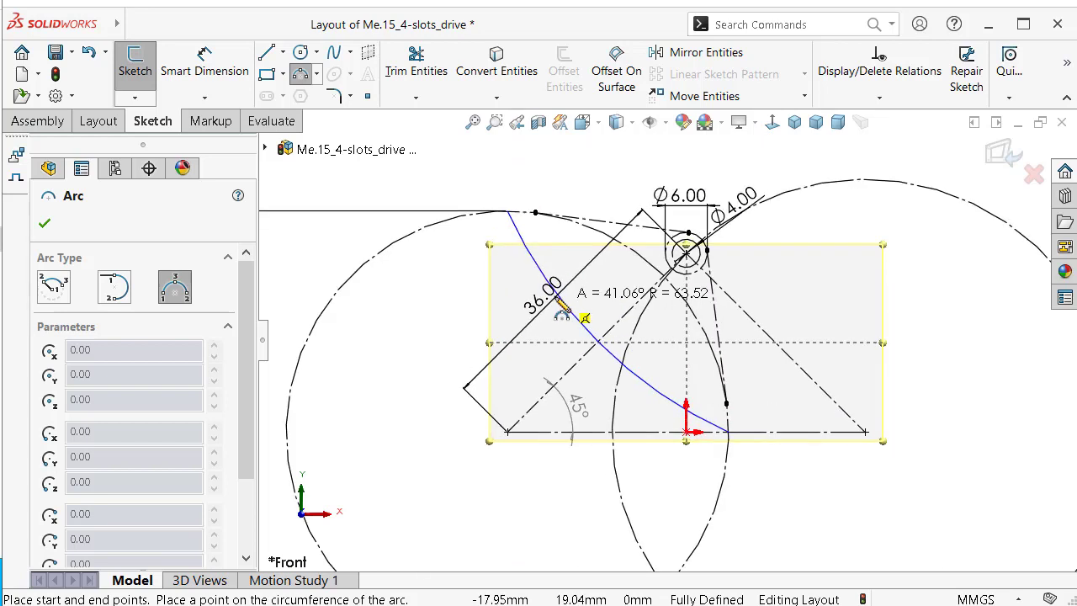
left_click(578, 358)
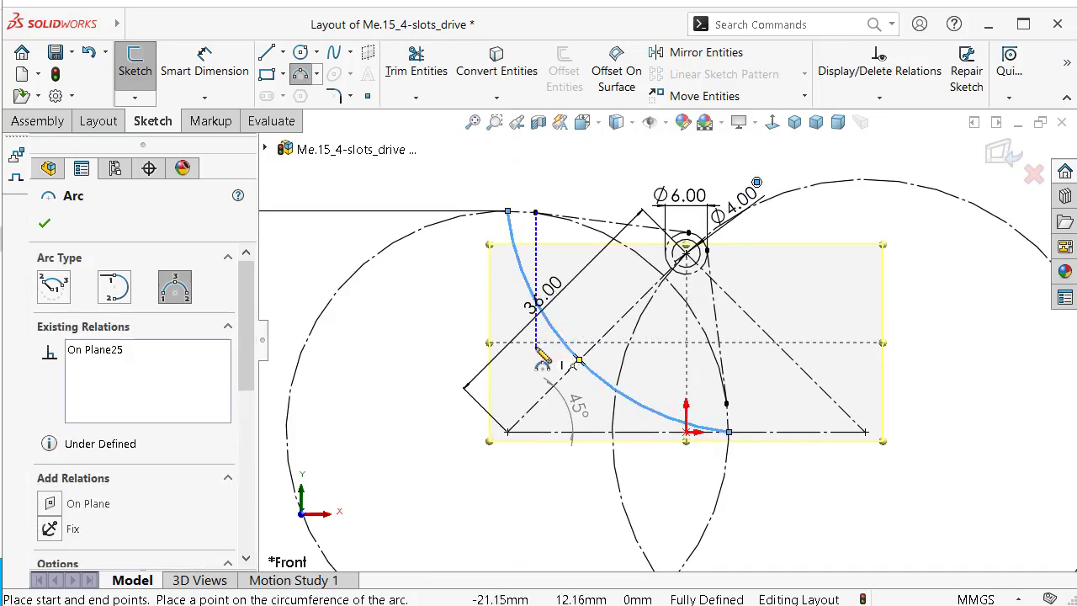
left_click_drag(244, 362, 257, 464)
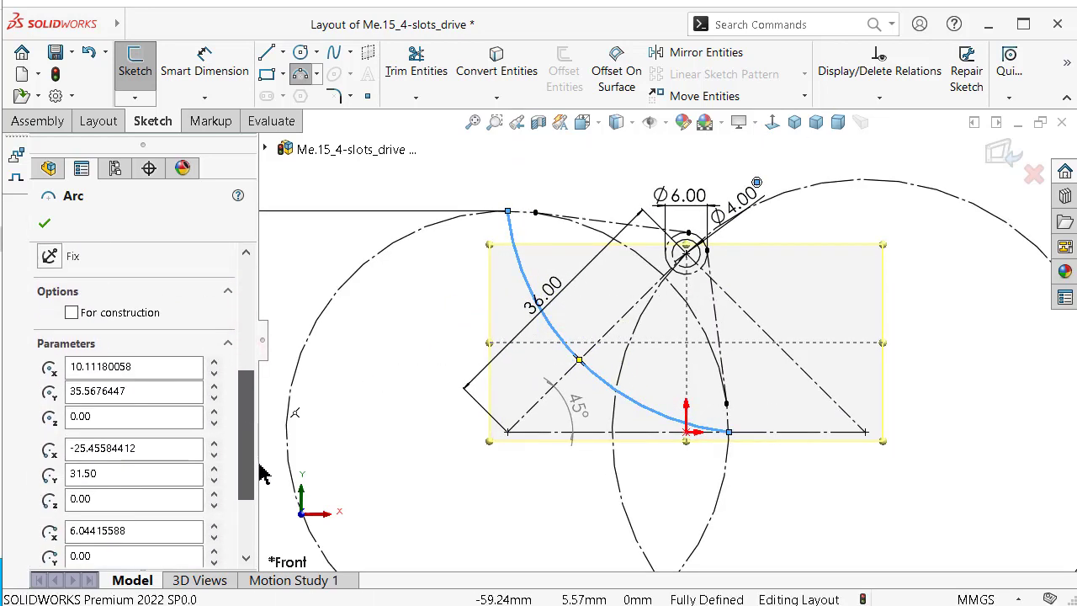
Step: Convert the inward-curving arc to construction geometry and dimension its radius as 36 mm
left_click(72, 313)
left_click(45, 223)
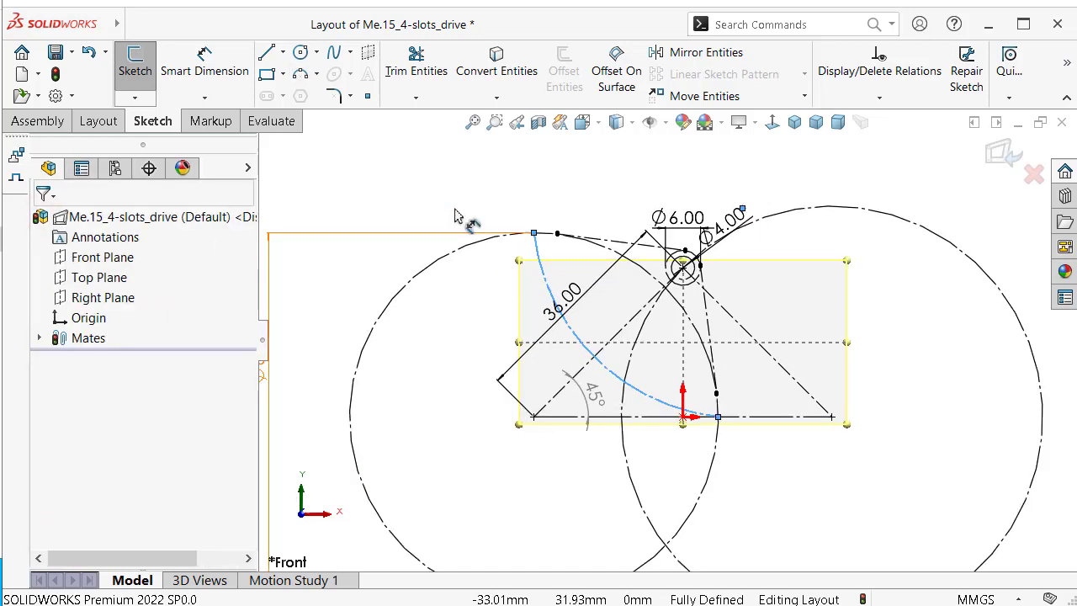
right_click_drag(447, 211, 426, 128)
left_click(545, 271)
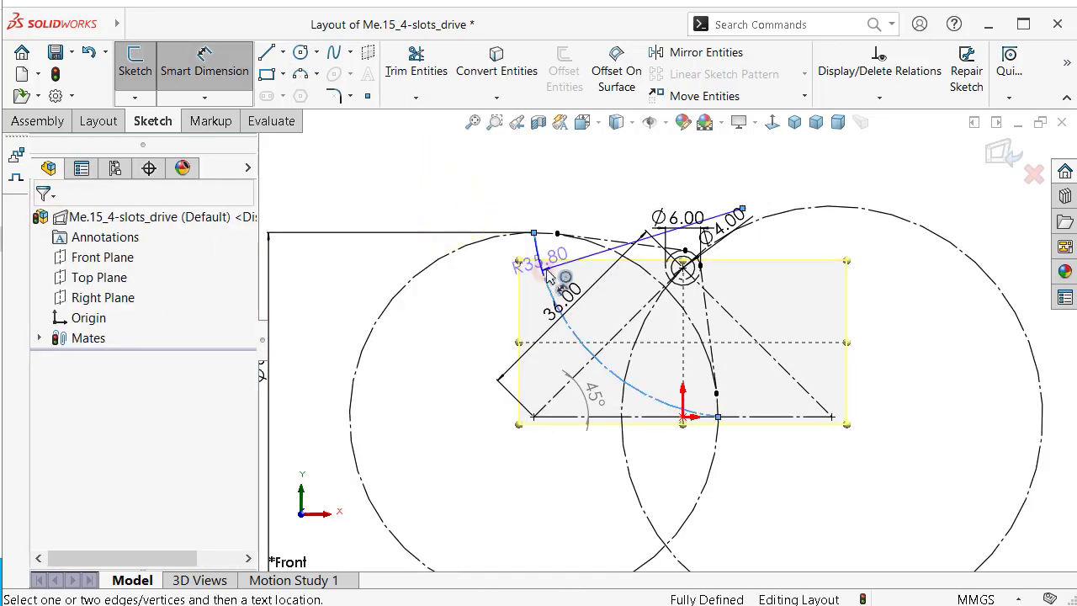
left_click(563, 206)
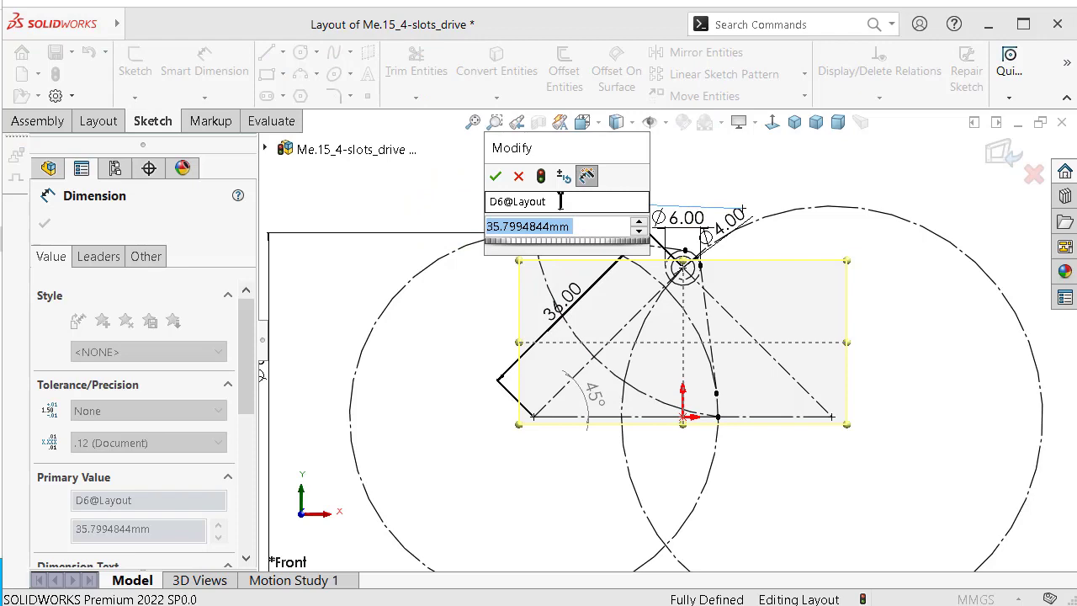
type("36")
key("Return")
left_click(431, 189)
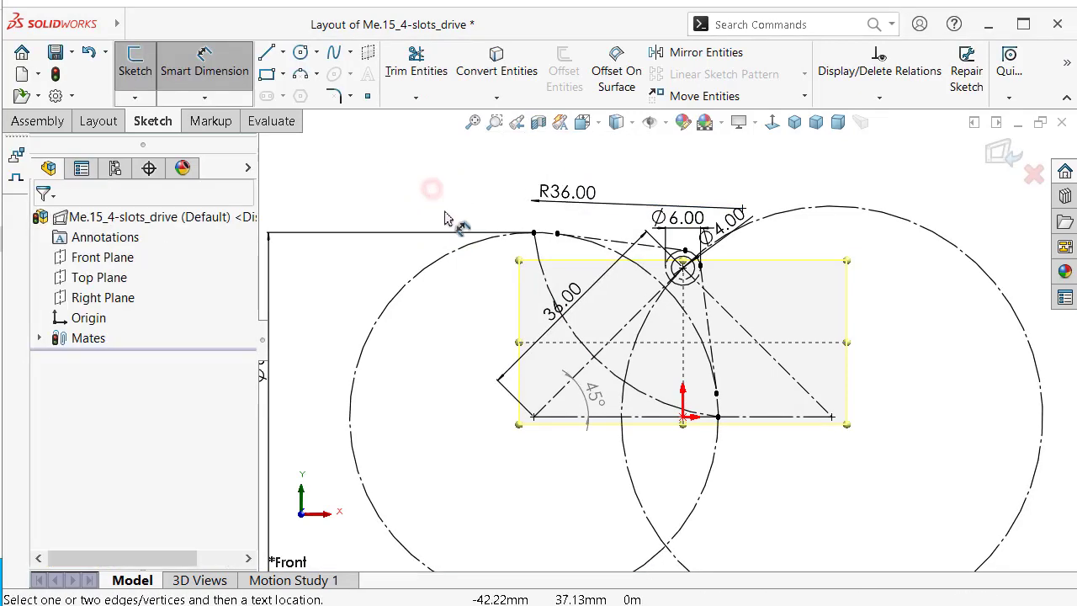
Step: Rearrange the R36, 36, Ø6 and Ø4 dimensions so their texts sit spread out around the sketch geometry
scroll(649, 337, "down", 4)
scroll(707, 287, "up", 5)
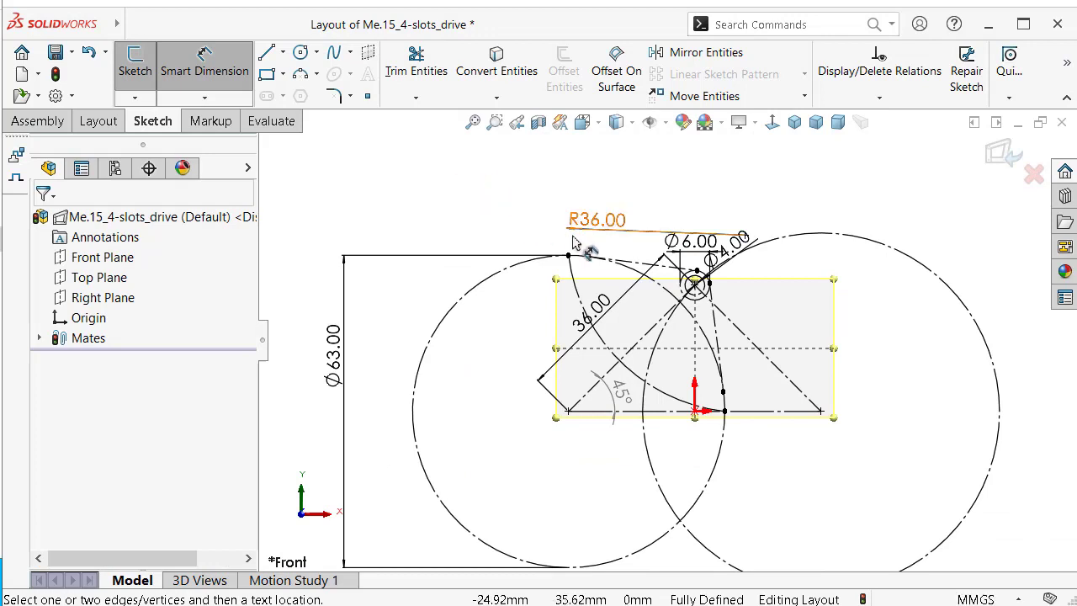
key("Escape")
mouse_move(587, 221)
left_mouse_down()
mouse_move(498, 174)
mouse_move(727, 166)
mouse_move(554, 209)
mouse_move(463, 366)
mouse_move(438, 206)
left_mouse_up()
scroll(800, 244, "down", 2)
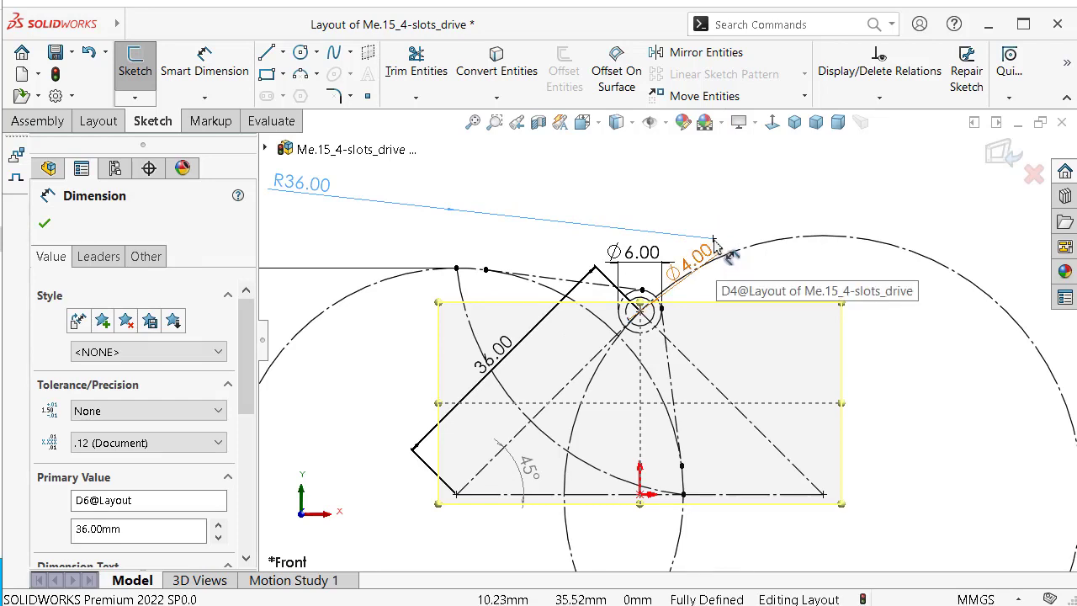
mouse_move(686, 241)
left_mouse_down()
mouse_move(468, 240)
mouse_move(404, 368)
mouse_move(364, 350)
left_mouse_up()
mouse_move(494, 357)
left_mouse_down()
mouse_move(392, 440)
mouse_move(357, 489)
left_mouse_up()
left_click(577, 210)
left_click_drag(644, 255, 644, 197)
left_click_drag(701, 280, 761, 195)
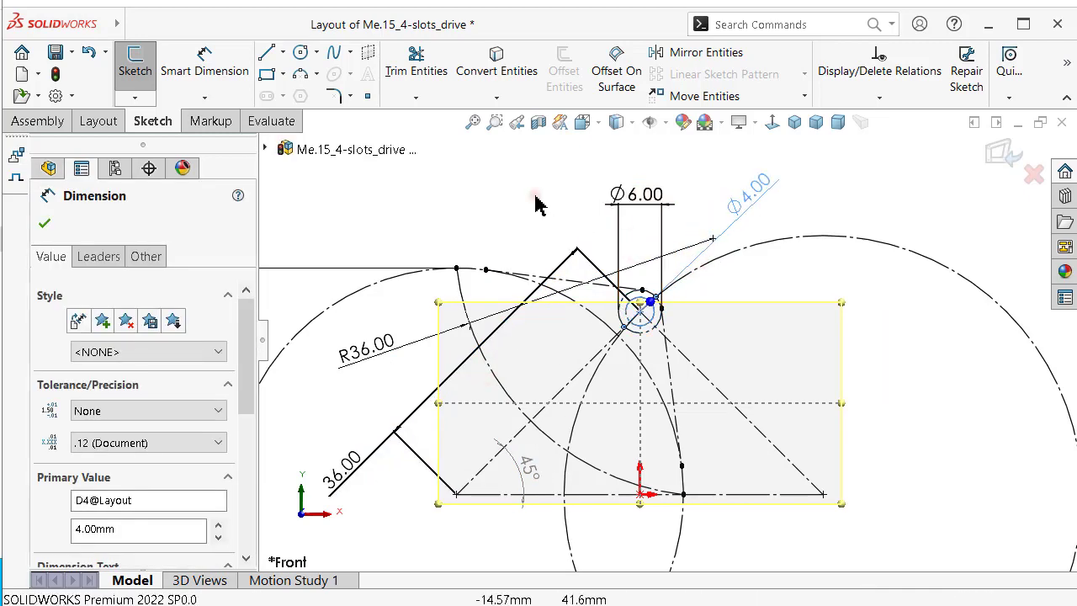
left_click(534, 205)
key("f")
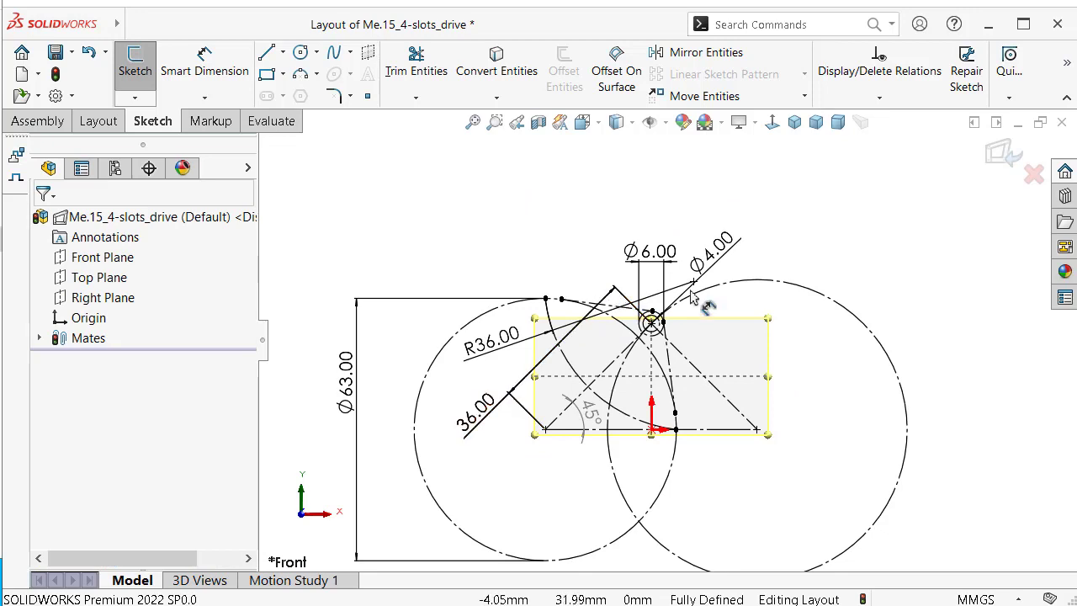
Step: Exit the layout sketch and insert a new part into the assembly
left_click(1000, 151)
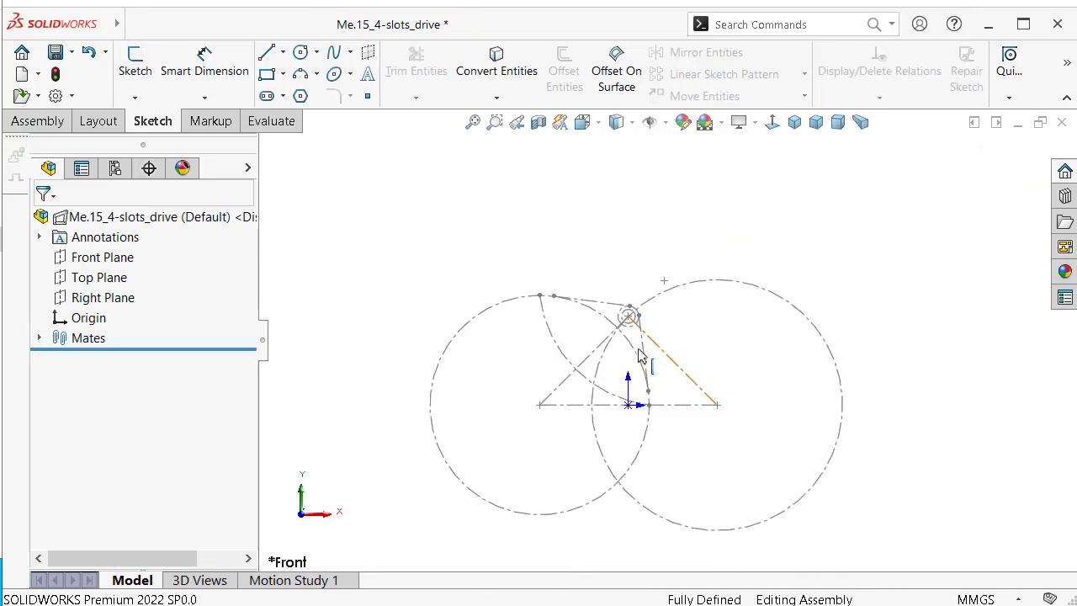
left_click(18, 122)
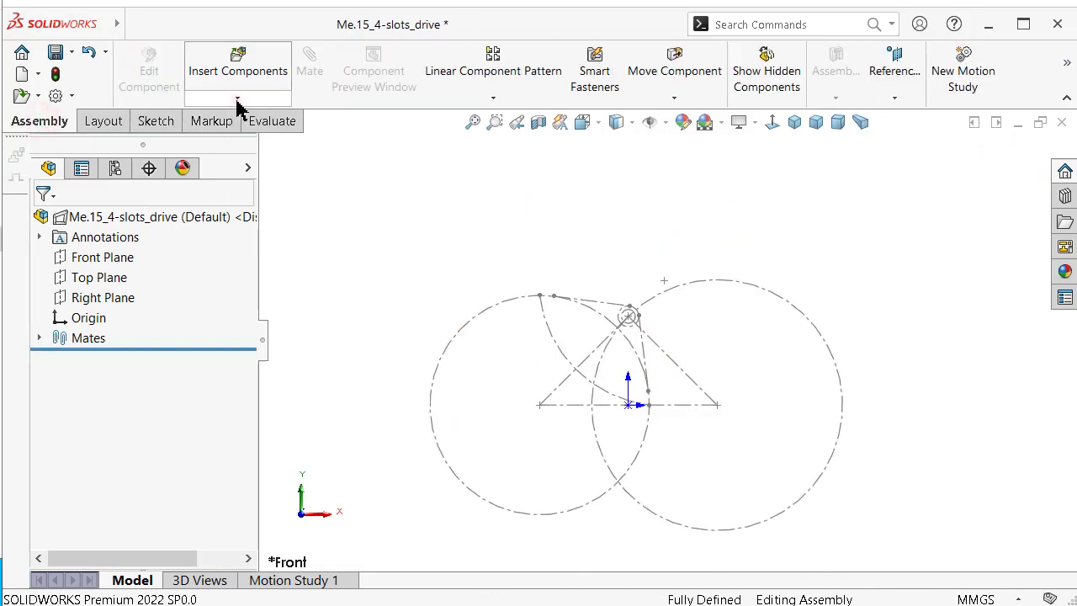
left_click(238, 98)
left_click(239, 138)
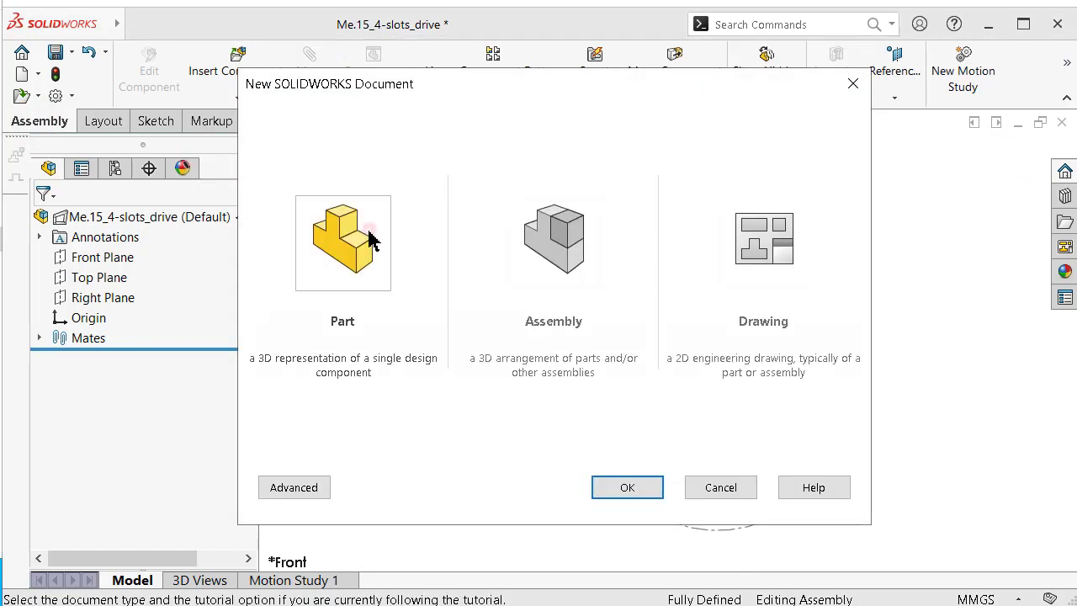
left_click(627, 487)
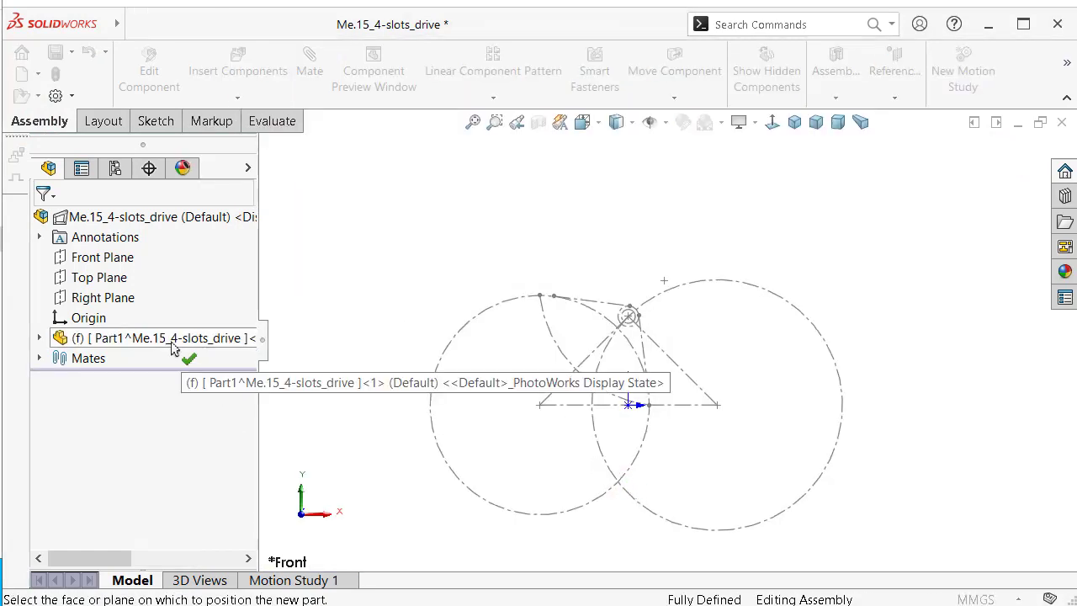
Step: Rename the new part as driver
left_click(179, 343)
left_click(178, 345)
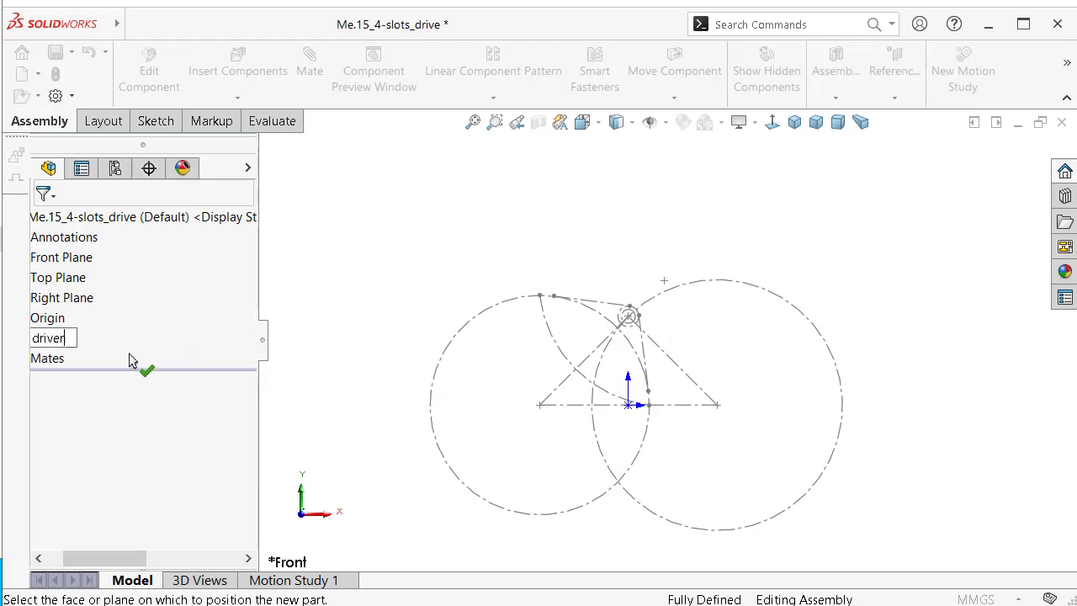
key("Return")
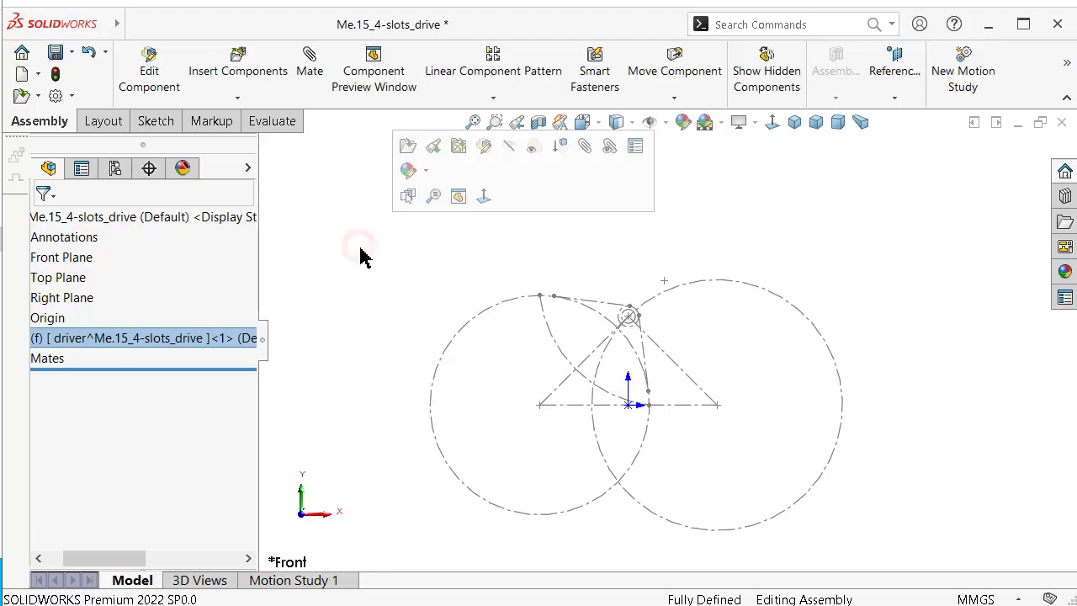
Step: Edit the driver part in the assembly and open a sketch on its Front plane
left_click(176, 344)
left_click(264, 290)
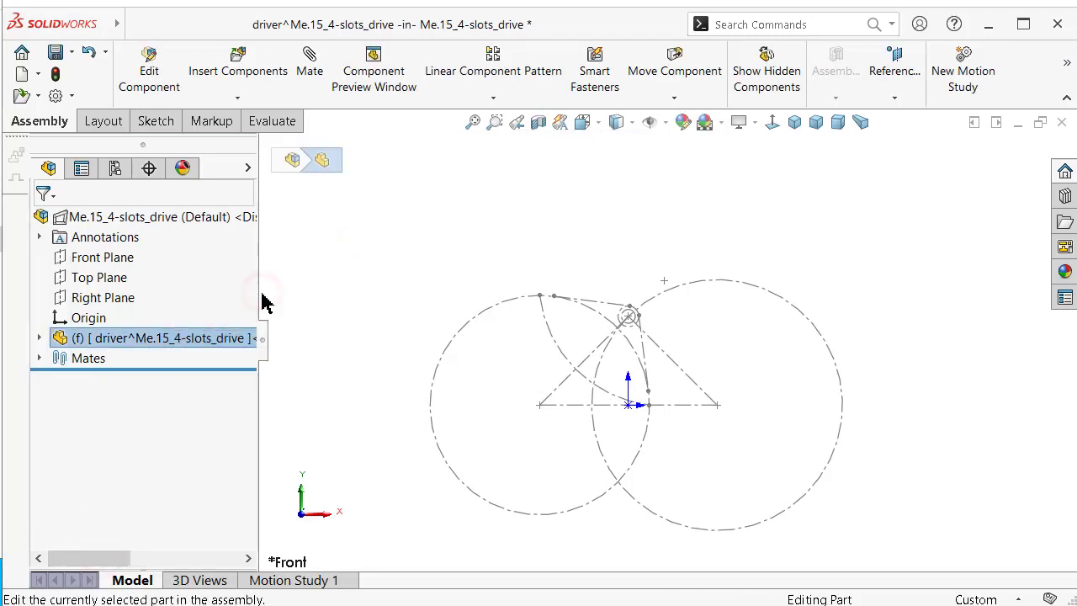
left_click(38, 337)
left_click(99, 438)
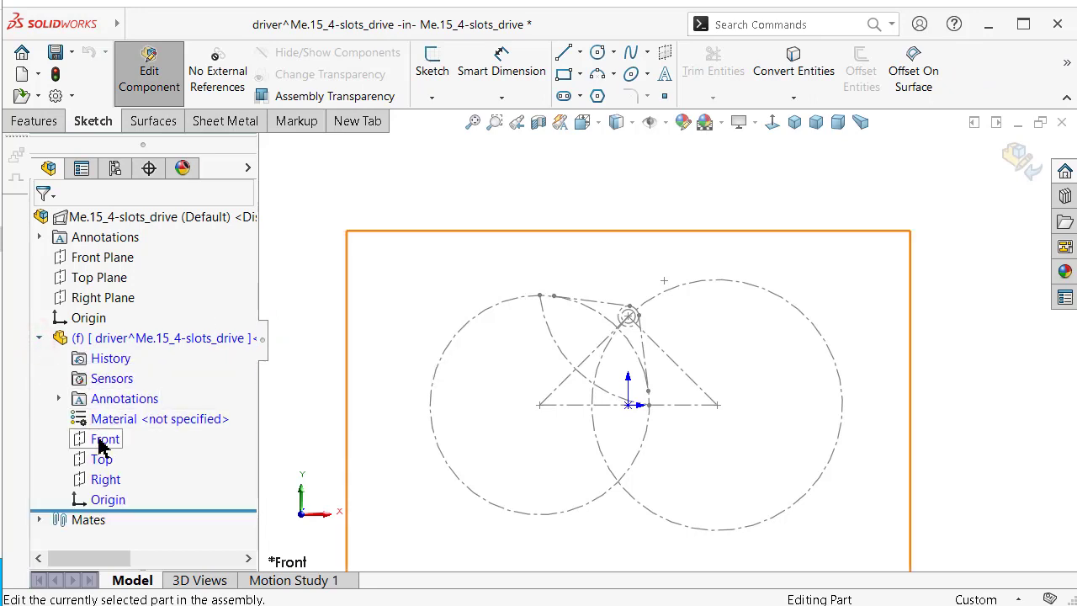
left_click(119, 413)
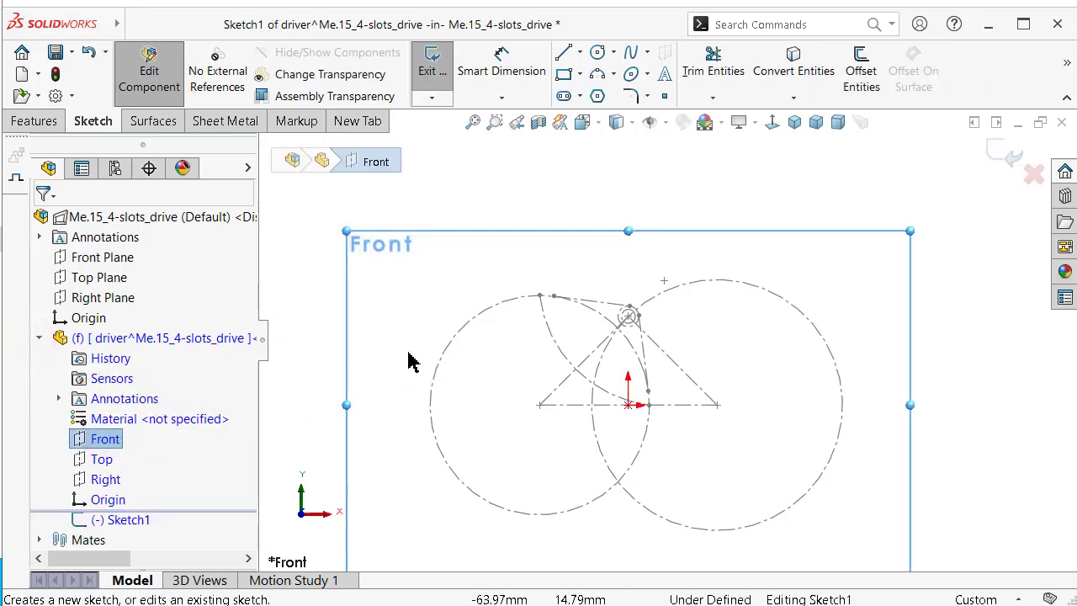
Step: Convert the layout's 63 mm circle, inner arc, two tangent lines and the 6 mm and 4 mm circles into the driver sketch
scroll(512, 358, "down", 3)
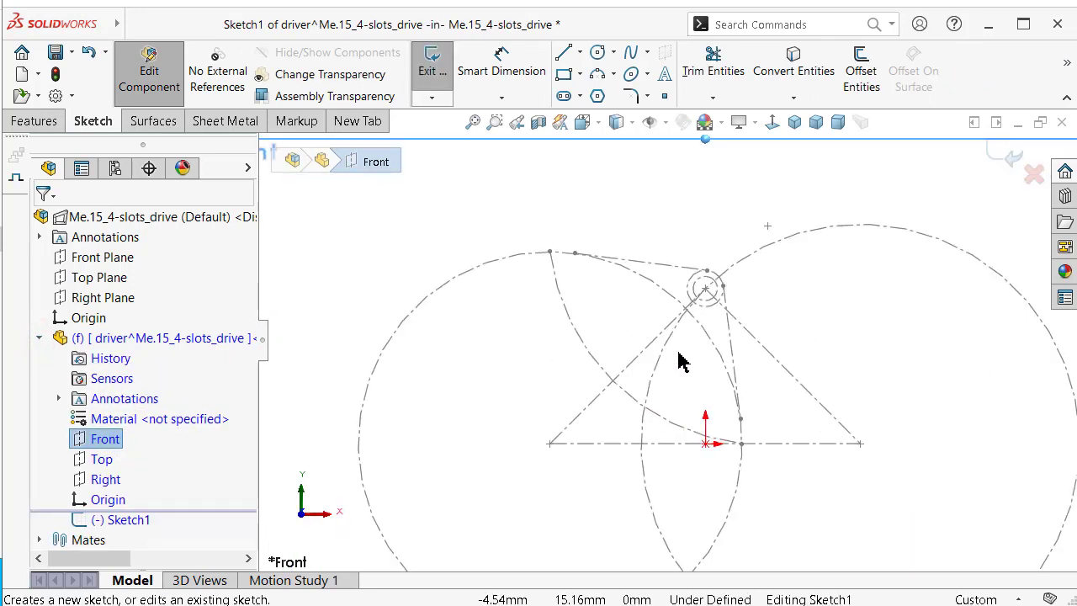
left_click(492, 272)
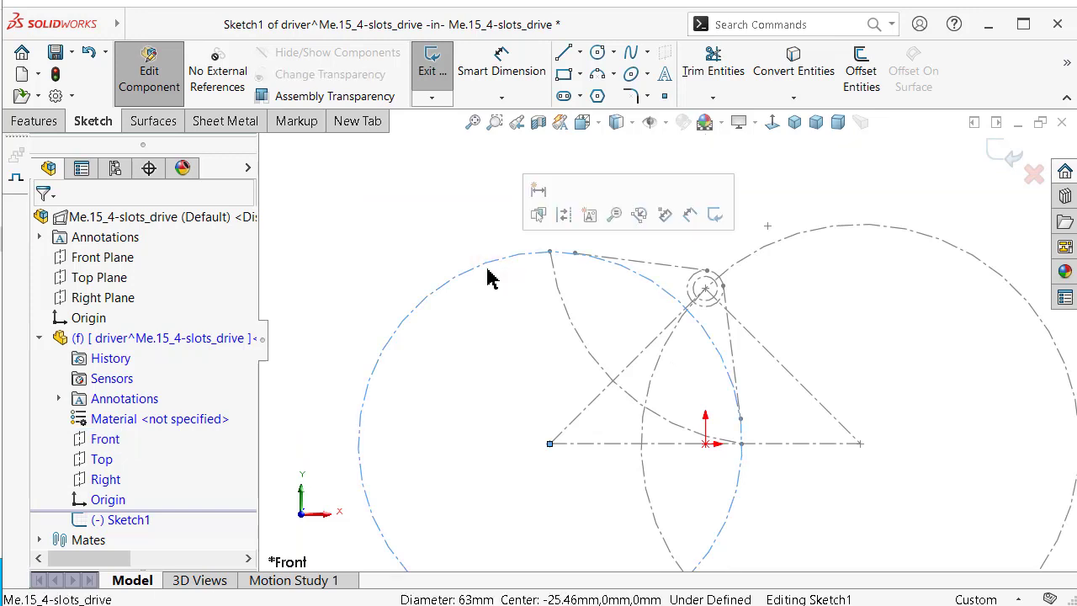
scroll(638, 320, "down", 2)
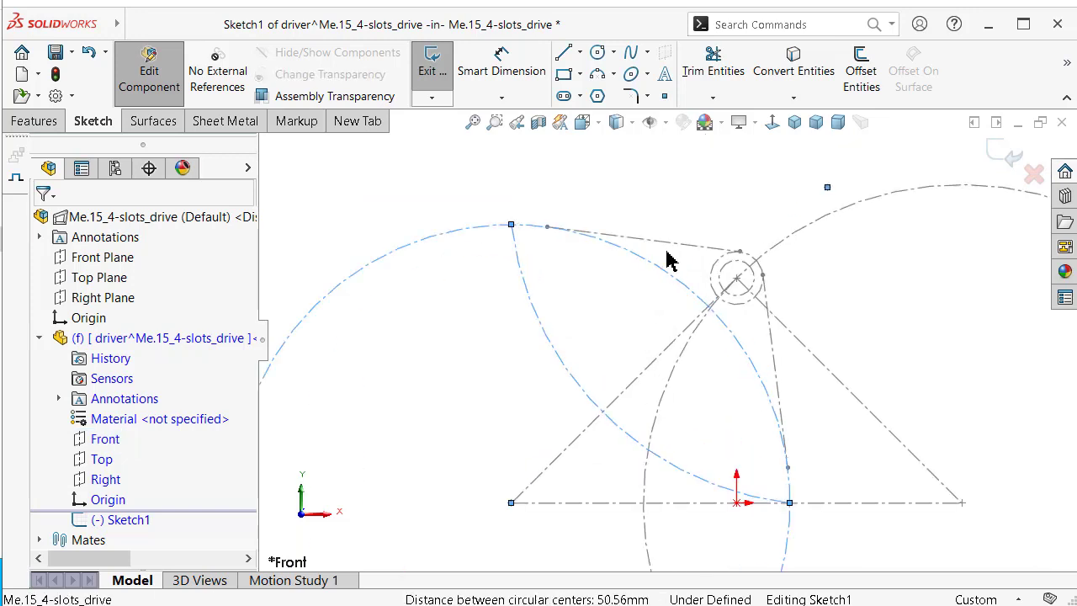
scroll(764, 297, "down", 3)
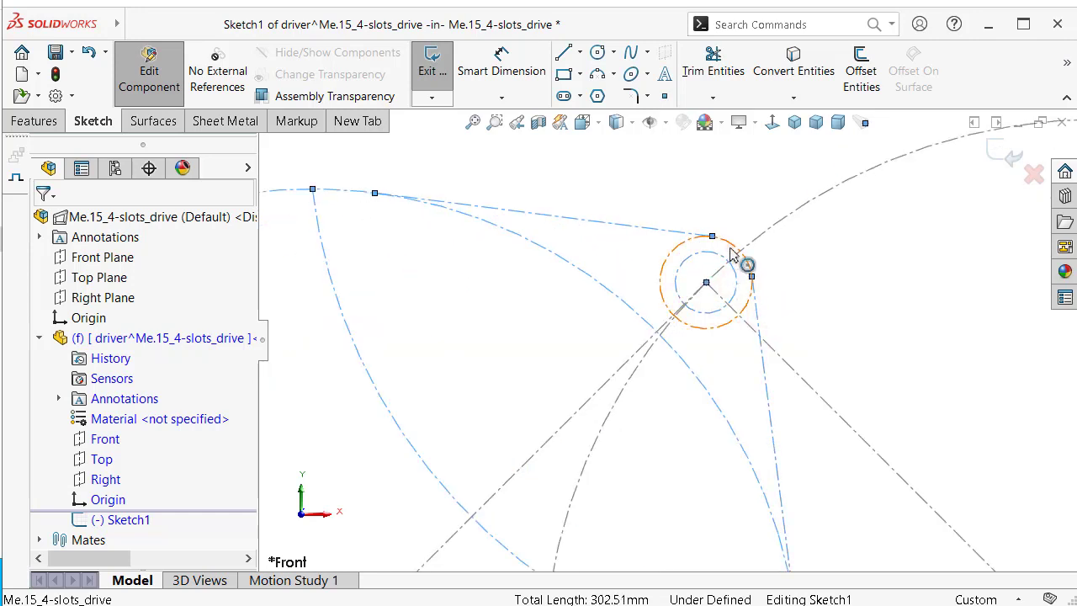
left_click_drag(732, 255, 748, 272)
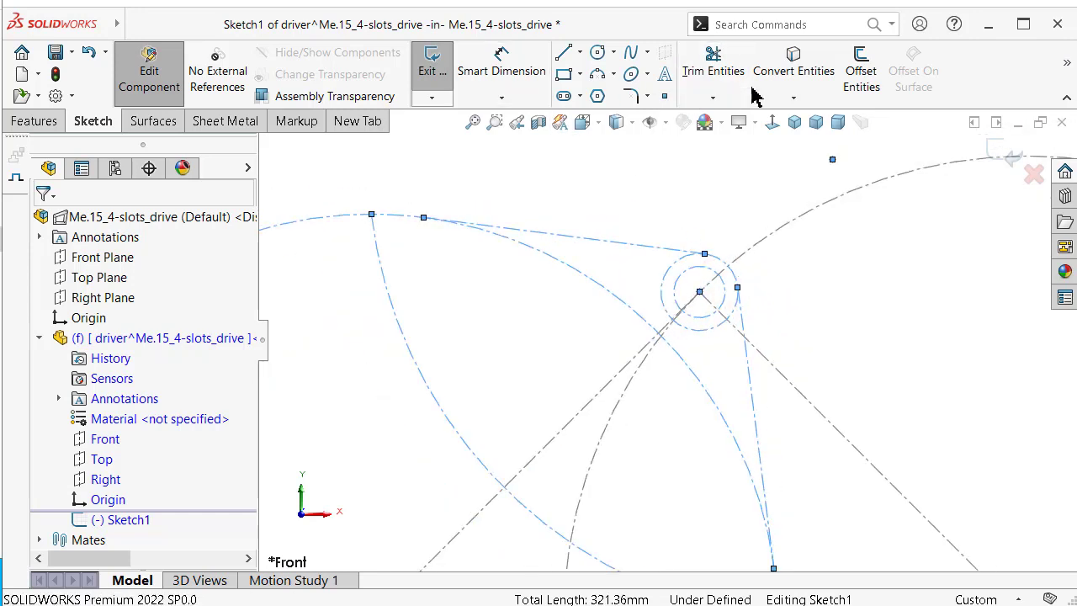
scroll(680, 185, "up", 3)
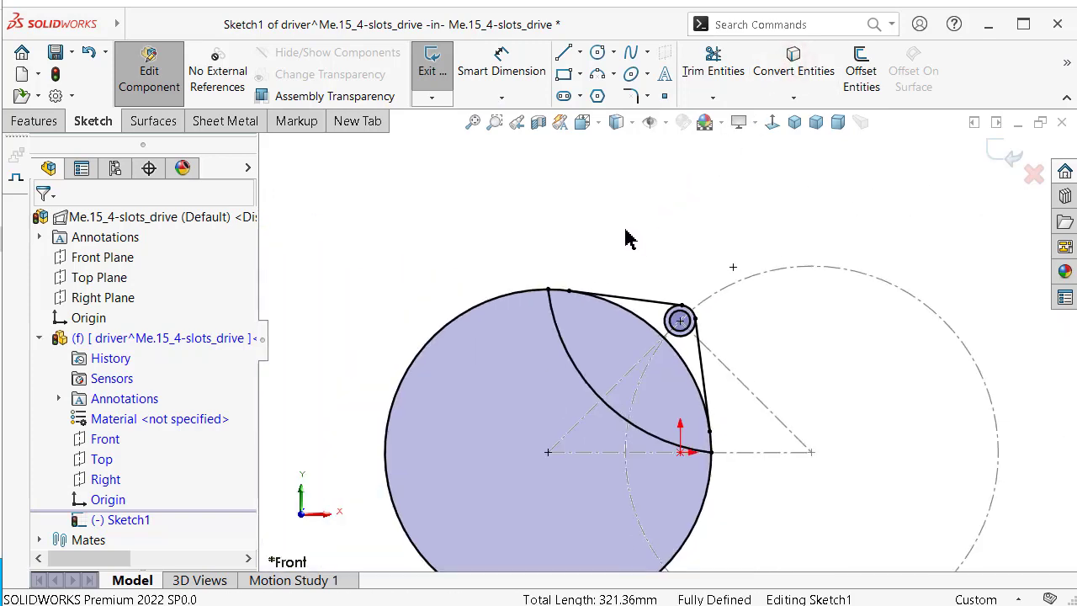
Step: Set up a Blind boss extrusion of the 63 mm circle contour, 2 mm deep with the direction reversed
mouse_move(602, 219)
middle_mouse_down()
mouse_move(555, 234)
mouse_move(519, 211)
middle_mouse_up()
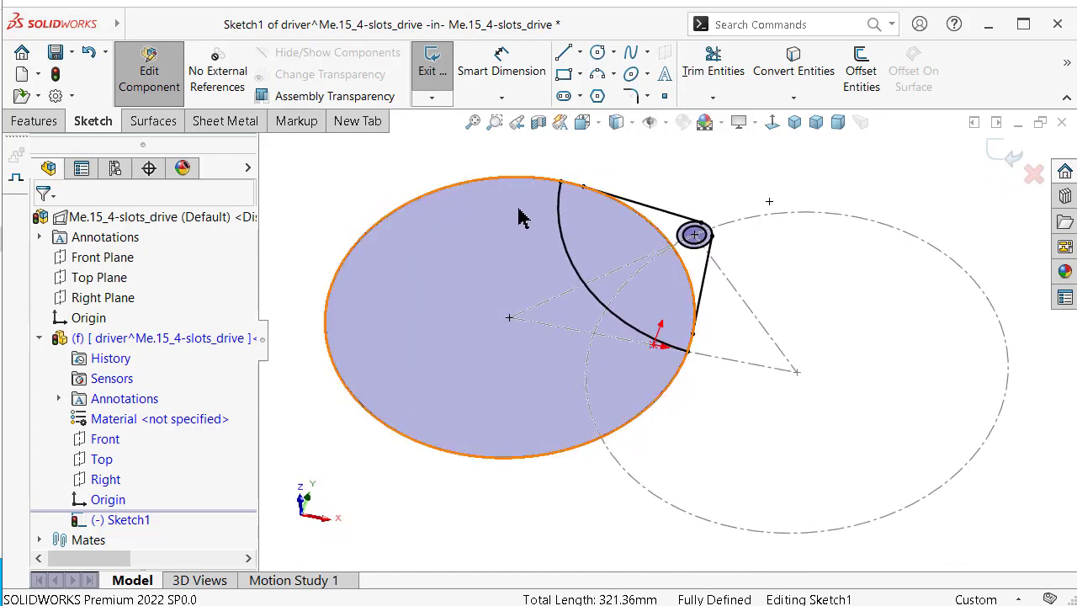
left_click(34, 122)
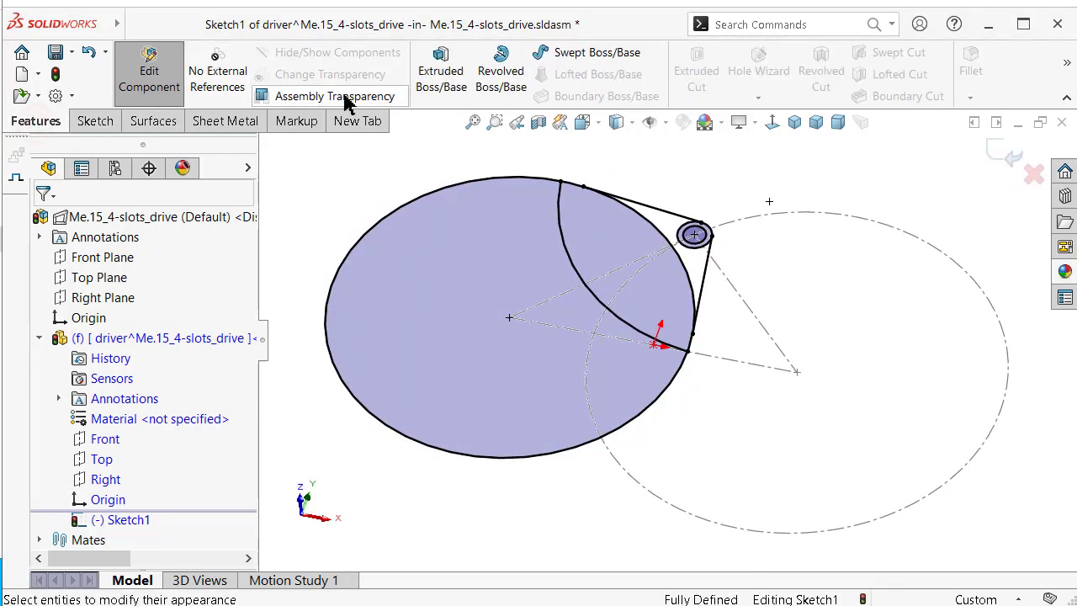
left_click(440, 73)
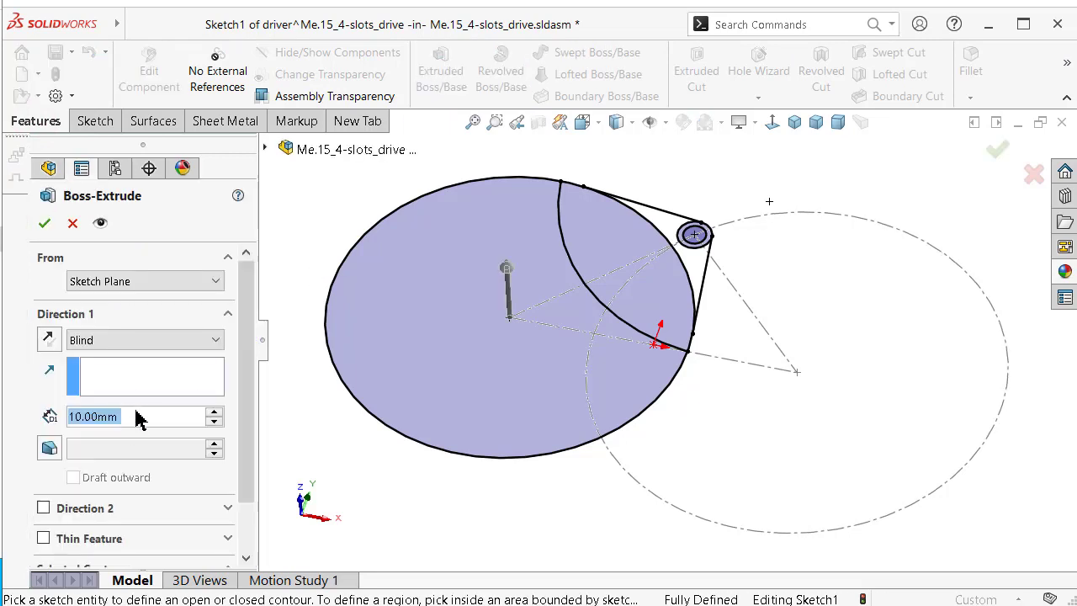
type("2")
key("Return")
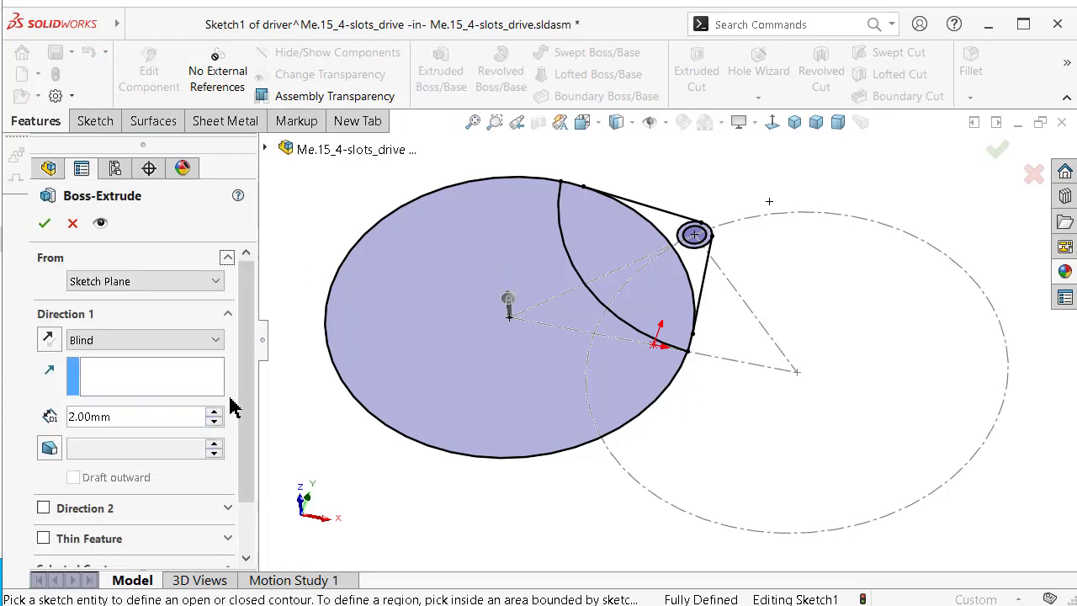
left_click_drag(245, 407, 245, 513)
left_click(185, 535)
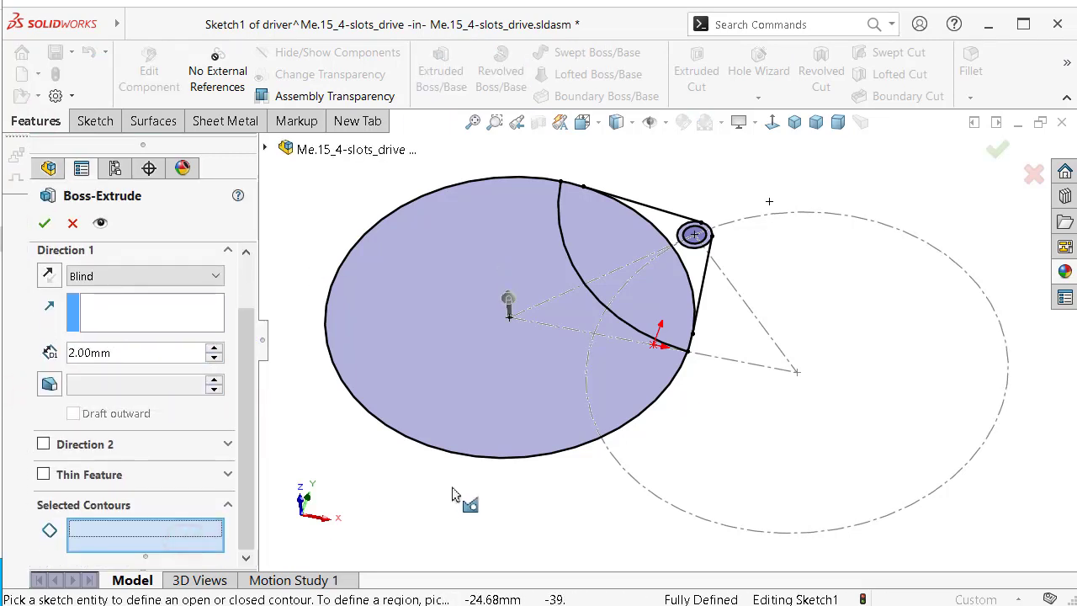
left_click(496, 460)
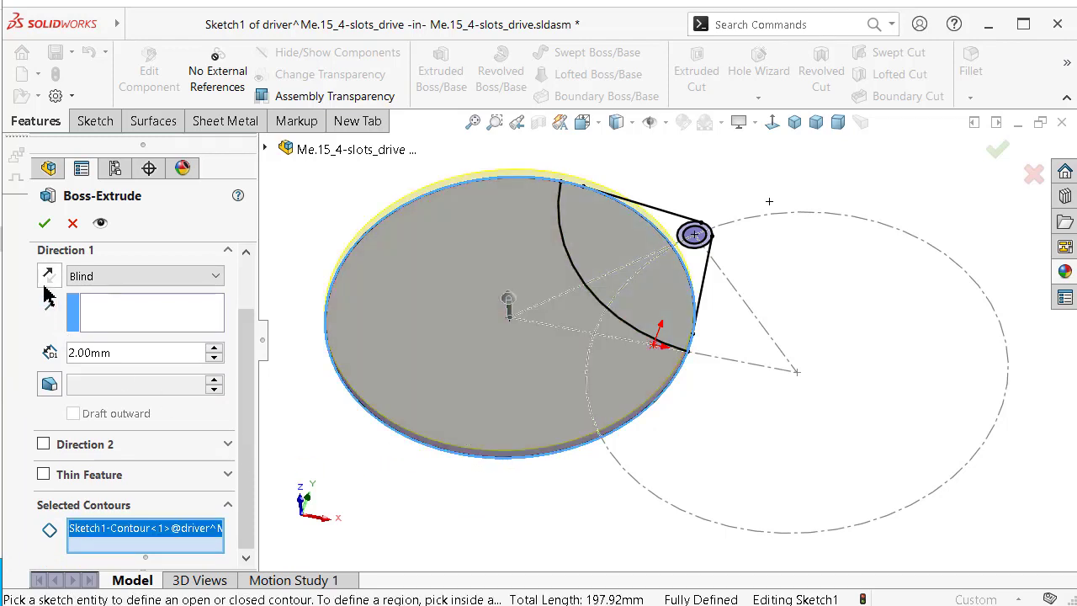
left_click(47, 278)
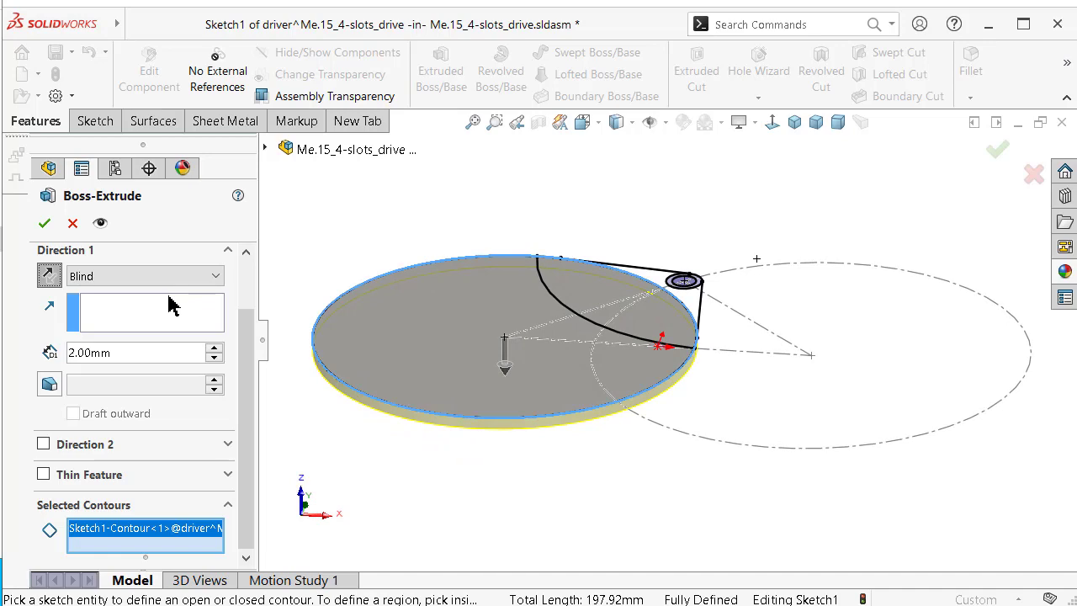
Step: Add the region between the tangent lines and the small circles' regions to the extrusion contours, and complete the extrusion
scroll(726, 312, "down", 4)
left_click(675, 321)
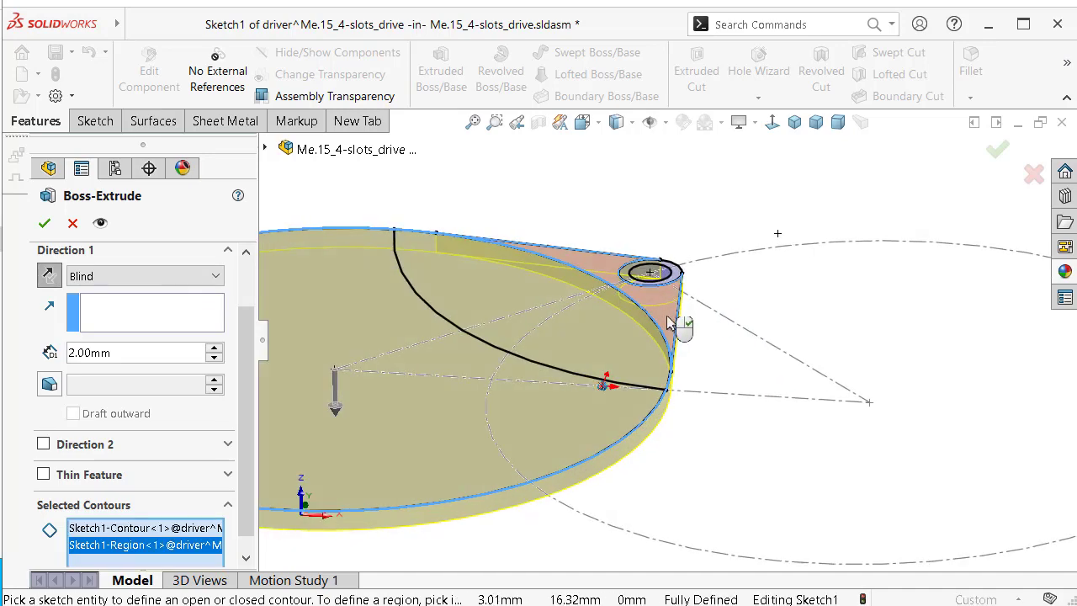
middle_click_drag(668, 323, 651, 208)
scroll(652, 204, "down", 2)
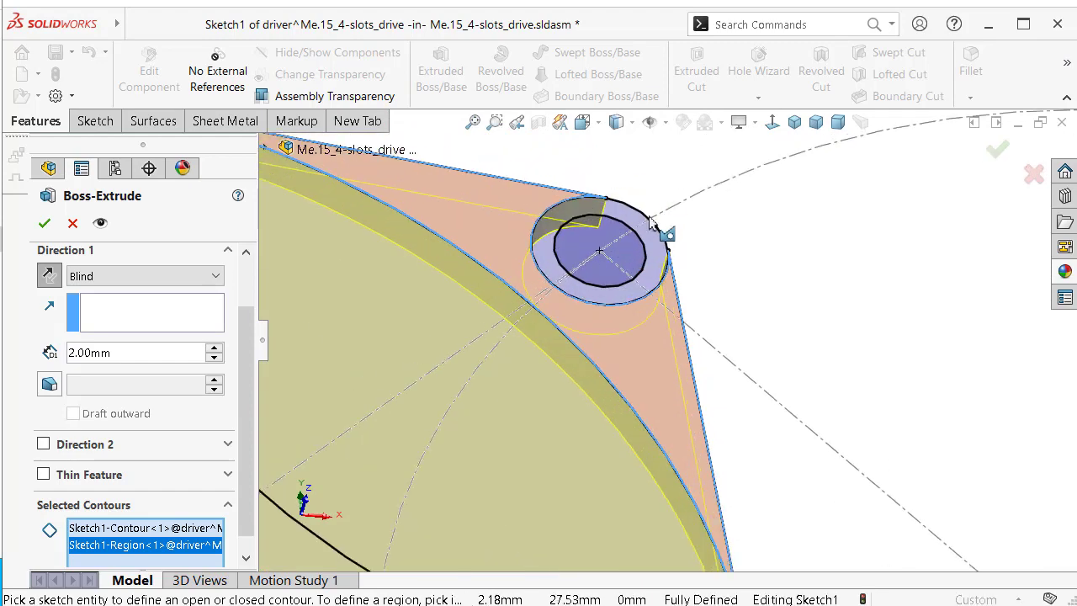
left_click(654, 255)
scroll(616, 284, "up", 4)
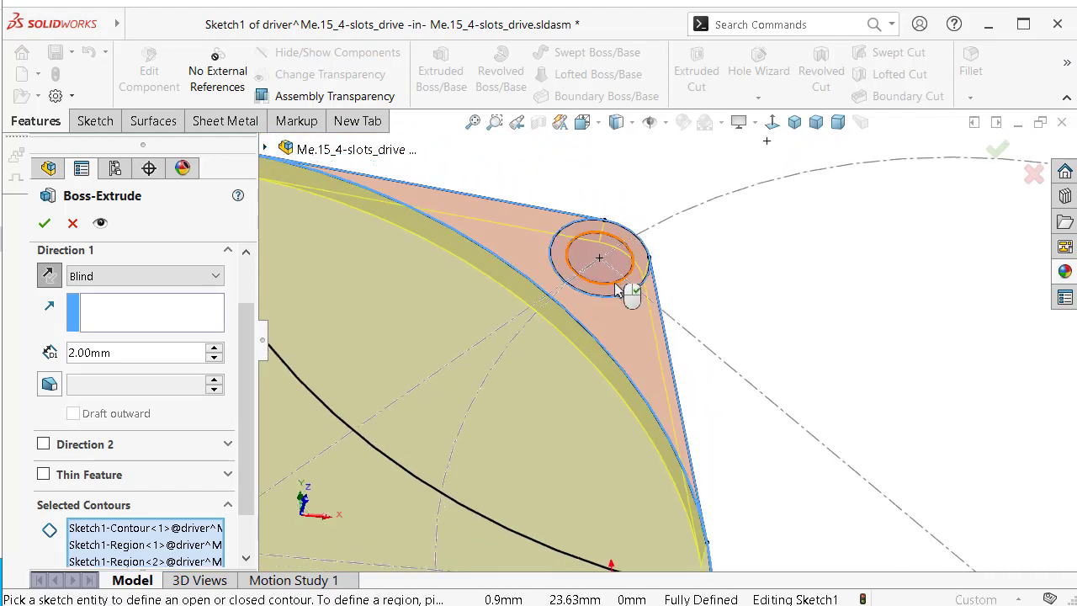
middle_click_drag(616, 283, 644, 220)
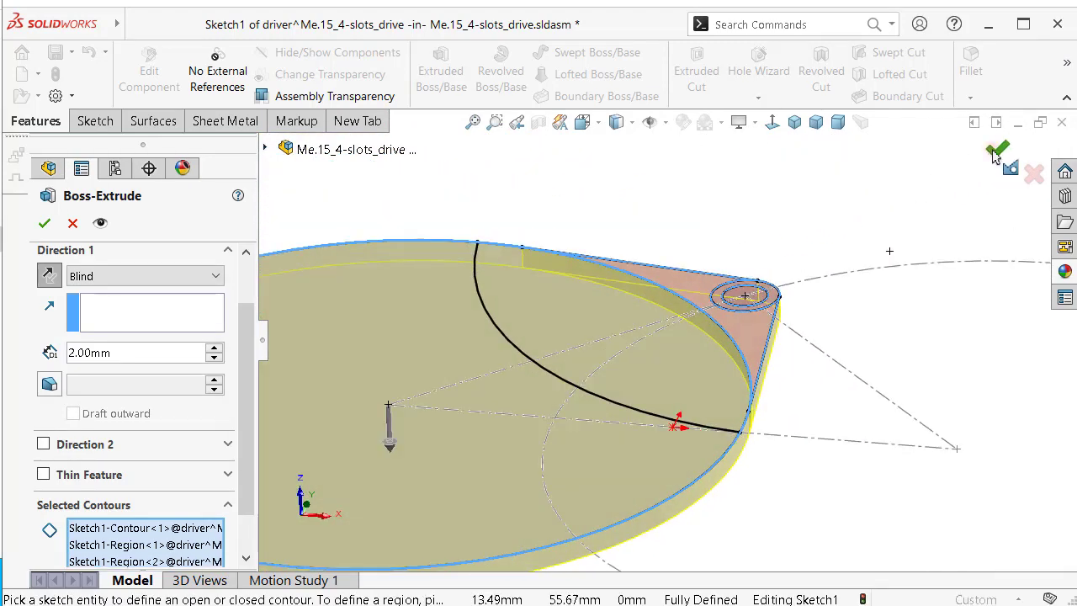
left_click(997, 150)
middle_click_drag(937, 183, 762, 254)
scroll(113, 523, "down", 1)
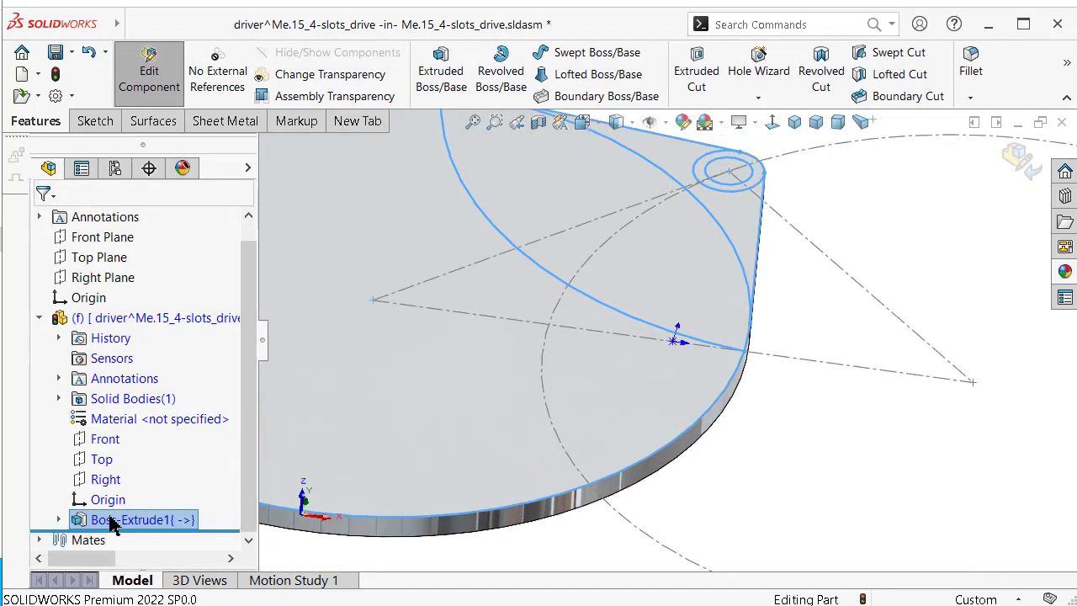
Step: Show the driver's sketch that belongs to its first boss extrusion
left_click(59, 520)
left_click(125, 541)
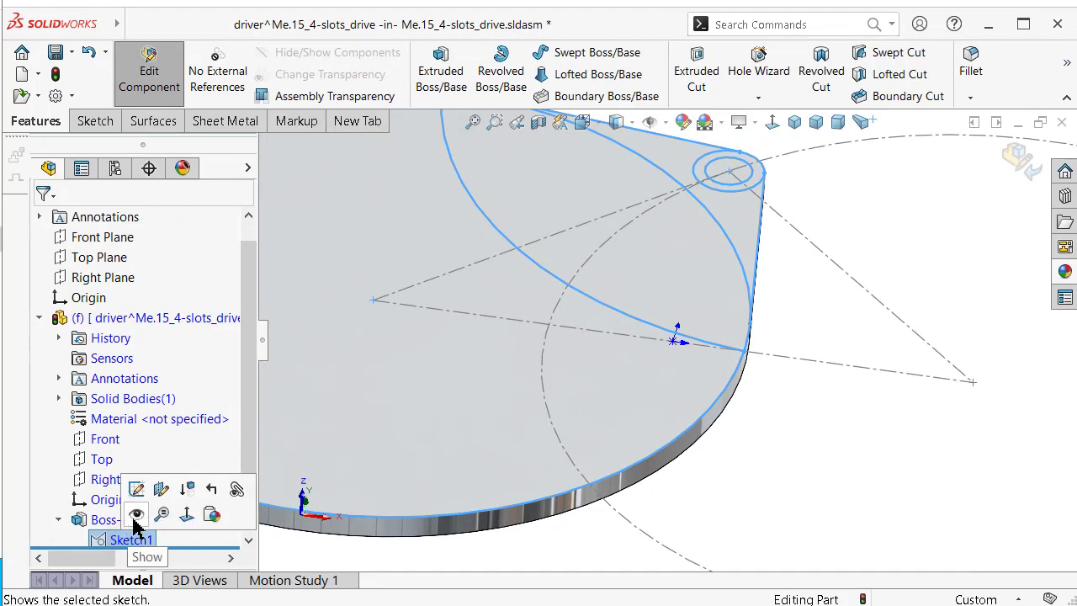
left_click(137, 514)
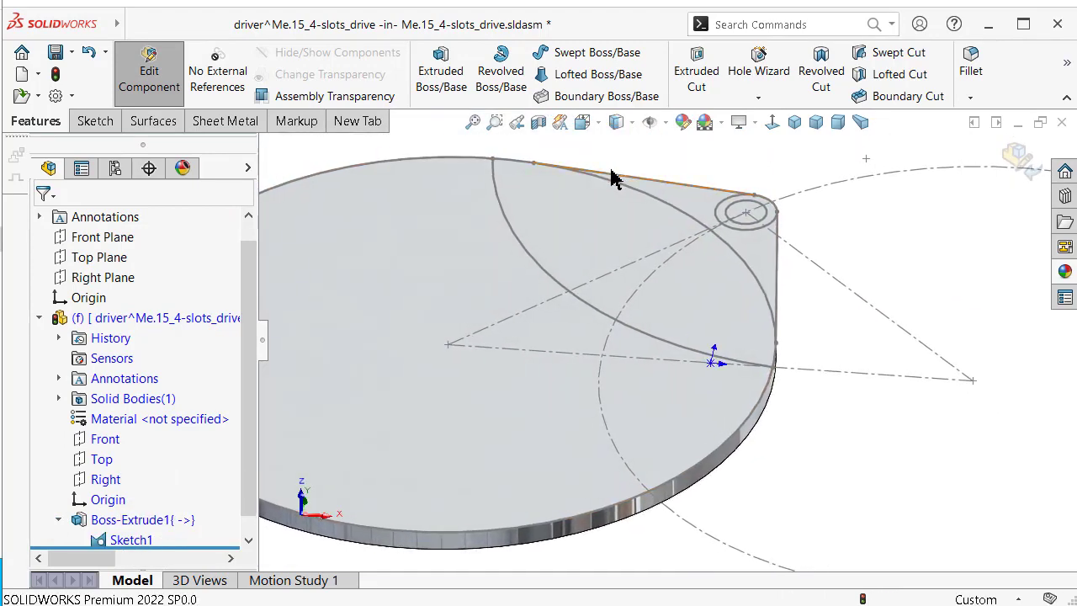
Step: Set up a Blind boss extrusion from the shown driver sketch with a depth of 4 mm
left_click(441, 74)
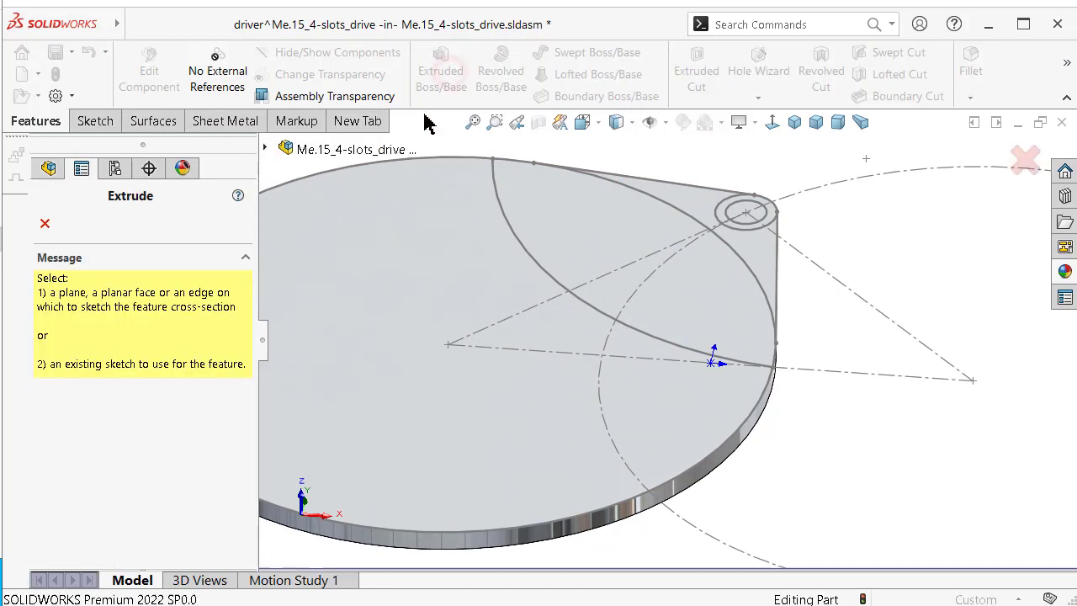
left_click(465, 162)
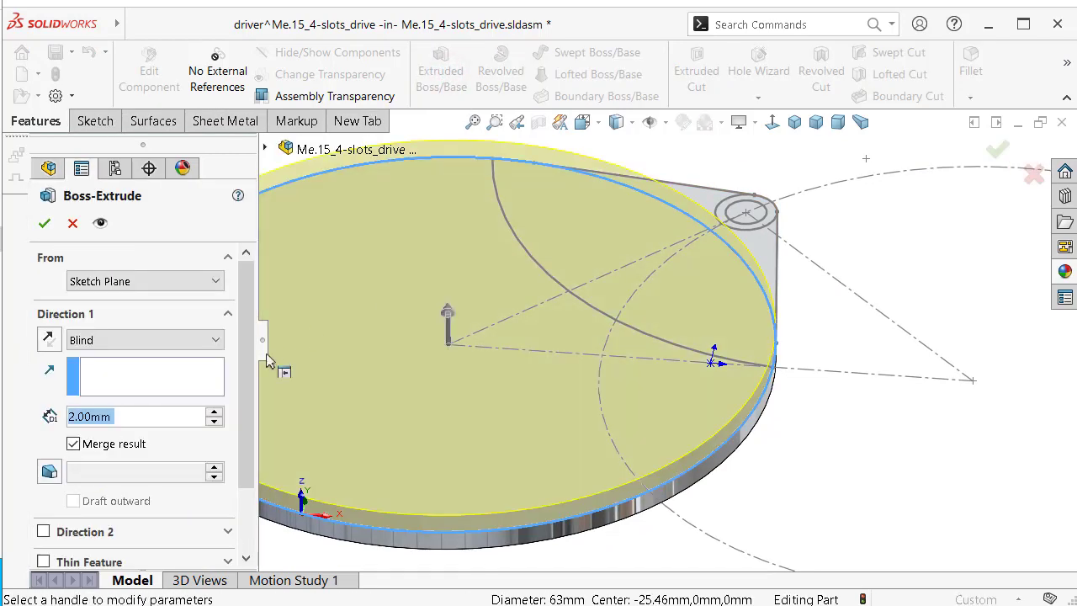
type("4")
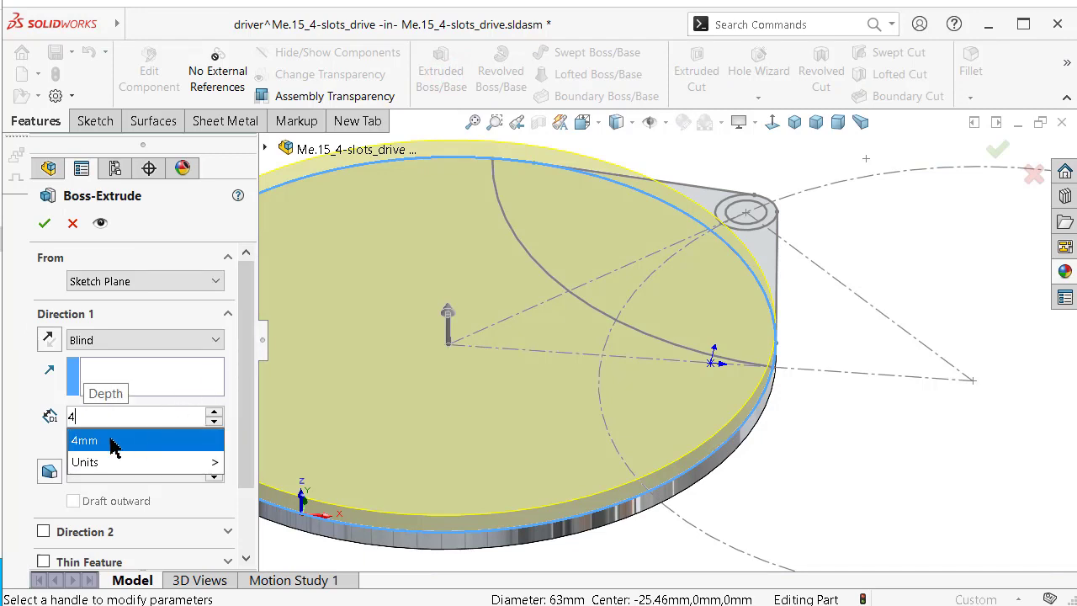
key("Return")
Step: Replace the extrusion's contour with the disc region outside the inner arc and the small pin circle, and complete the extrusion
left_click_drag(243, 385, 244, 462)
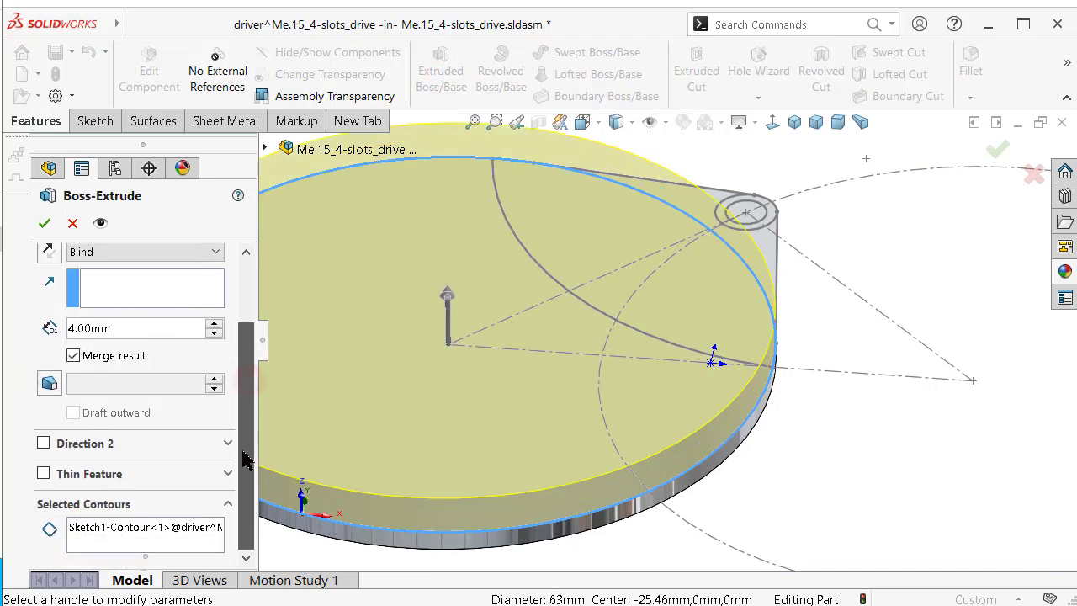
right_click(180, 530)
left_click(214, 546)
left_click(392, 445)
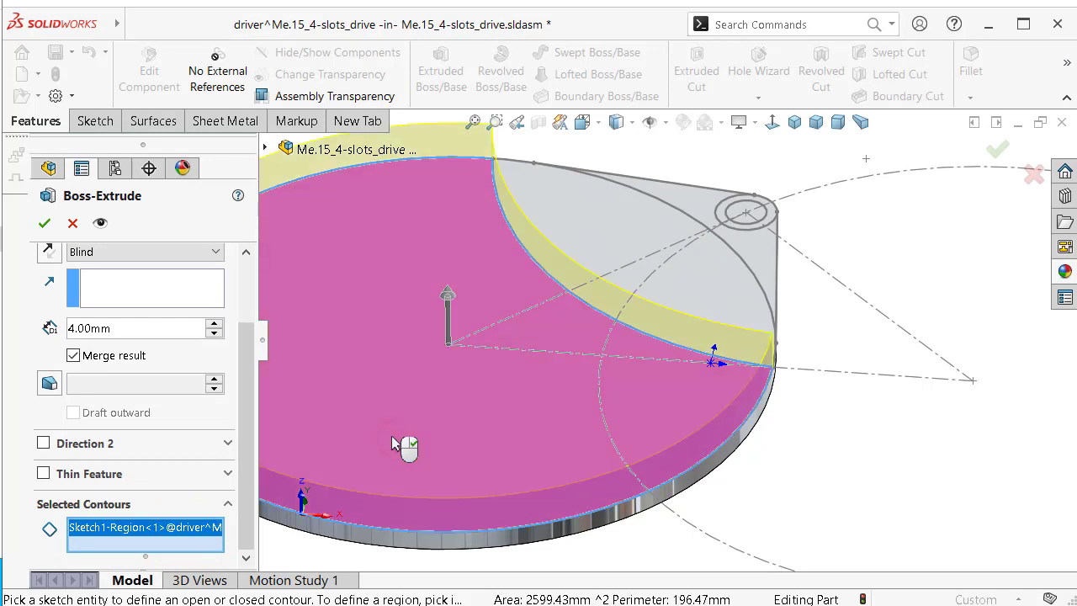
left_click(760, 214)
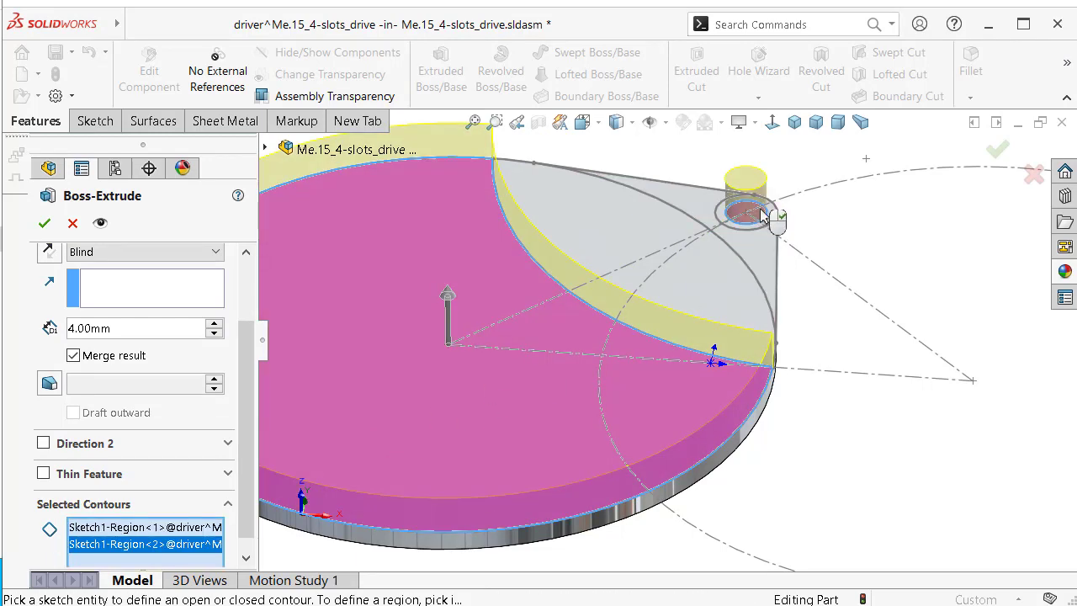
left_click(998, 150)
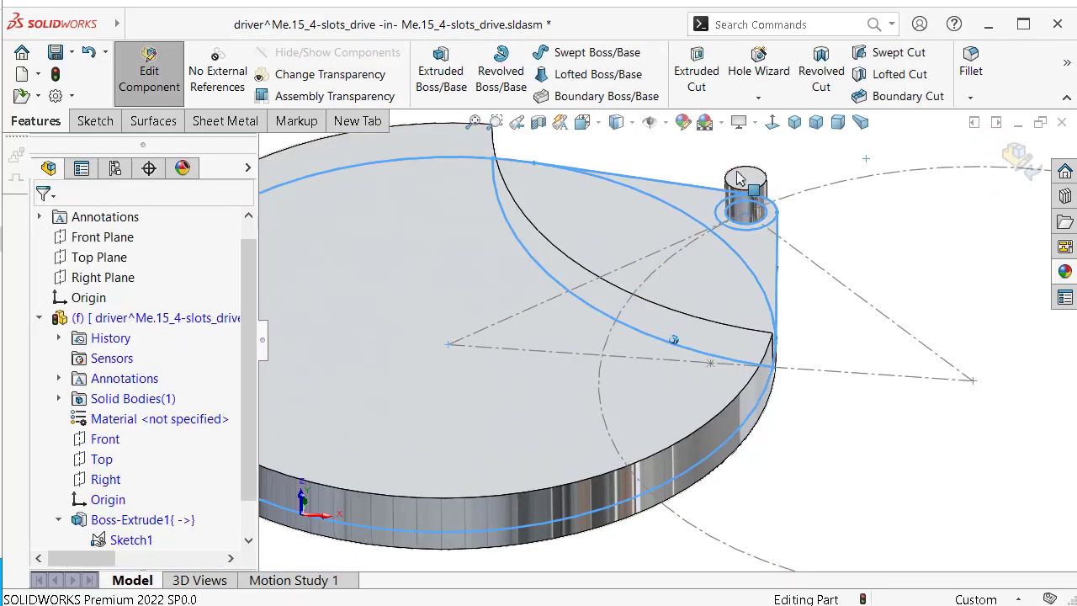
Step: Colour the driver's first boss extrusion light blue-violet from the standard palette
left_click(162, 519)
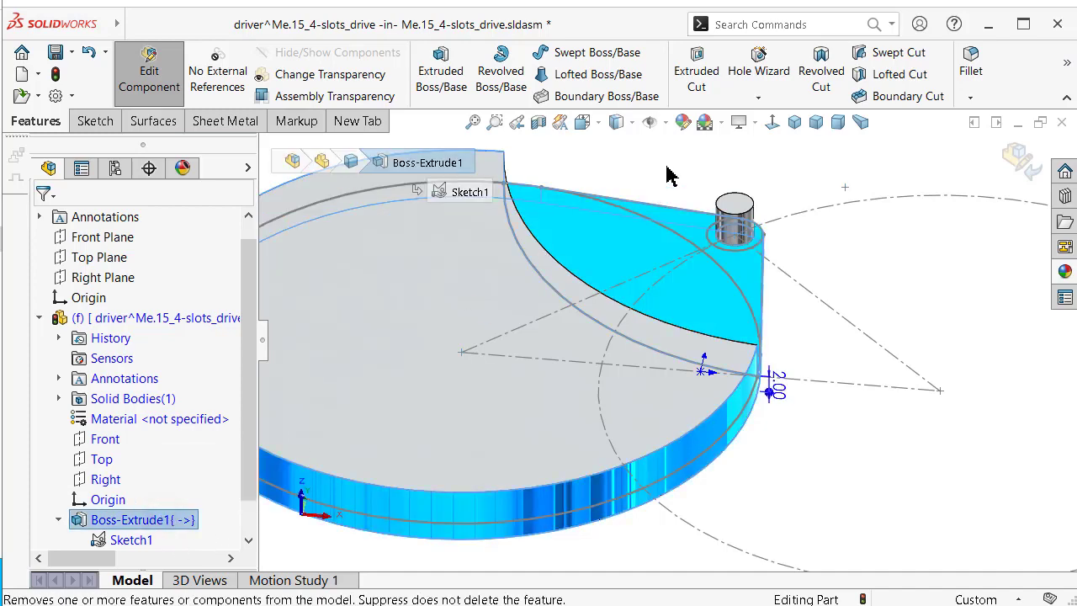
left_click(684, 124)
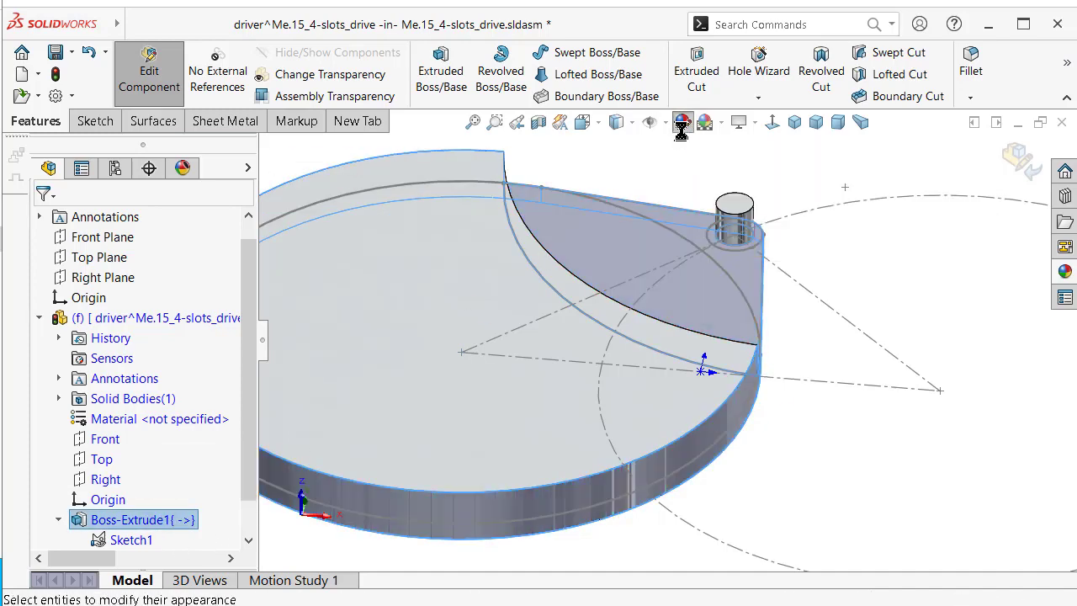
left_click_drag(247, 361, 257, 413)
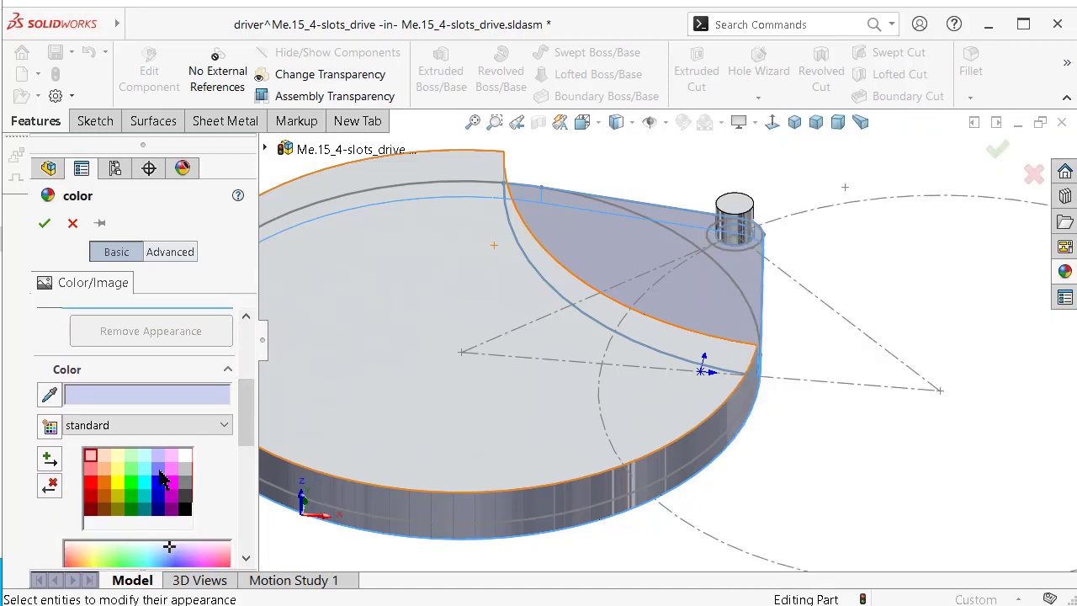
left_click(158, 469)
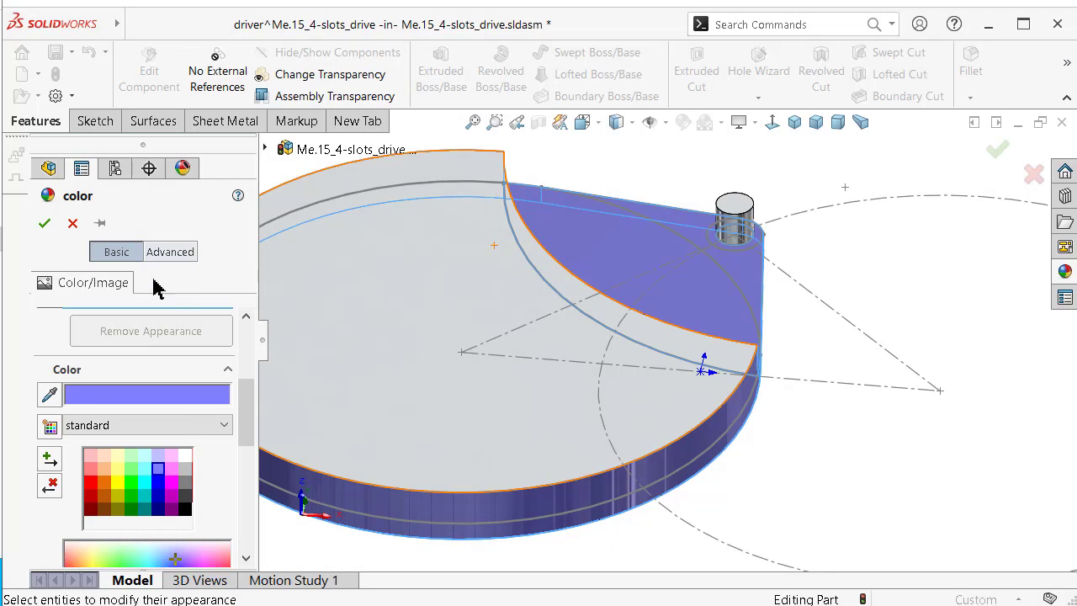
left_click(45, 222)
scroll(817, 172, "up", 1)
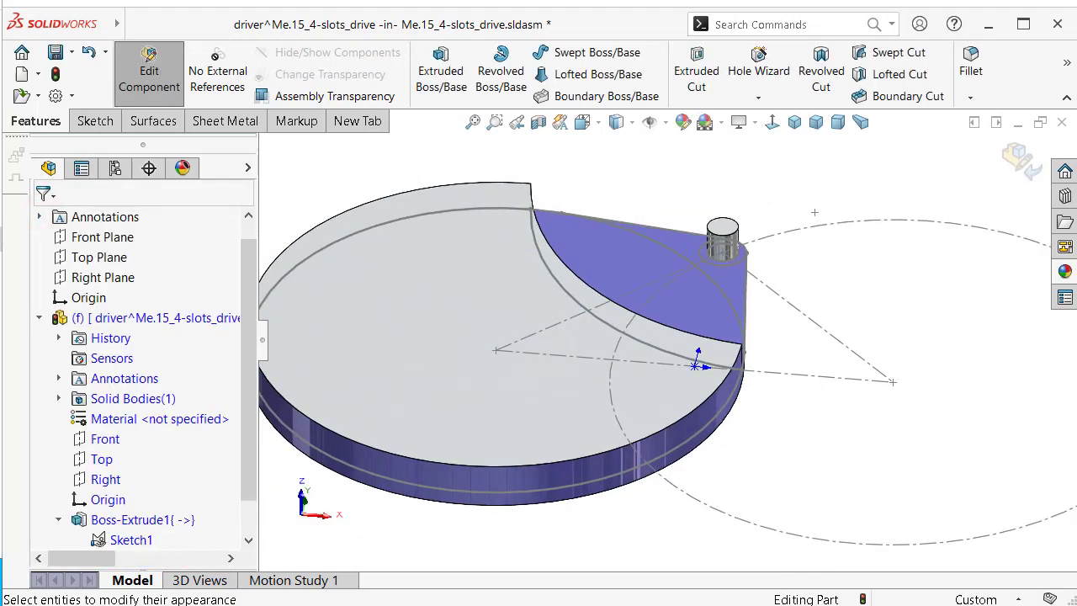
scroll(33, 297, "down", 1)
Step: Finish editing the driver component and insert a new part into the assembly
left_click(36, 301)
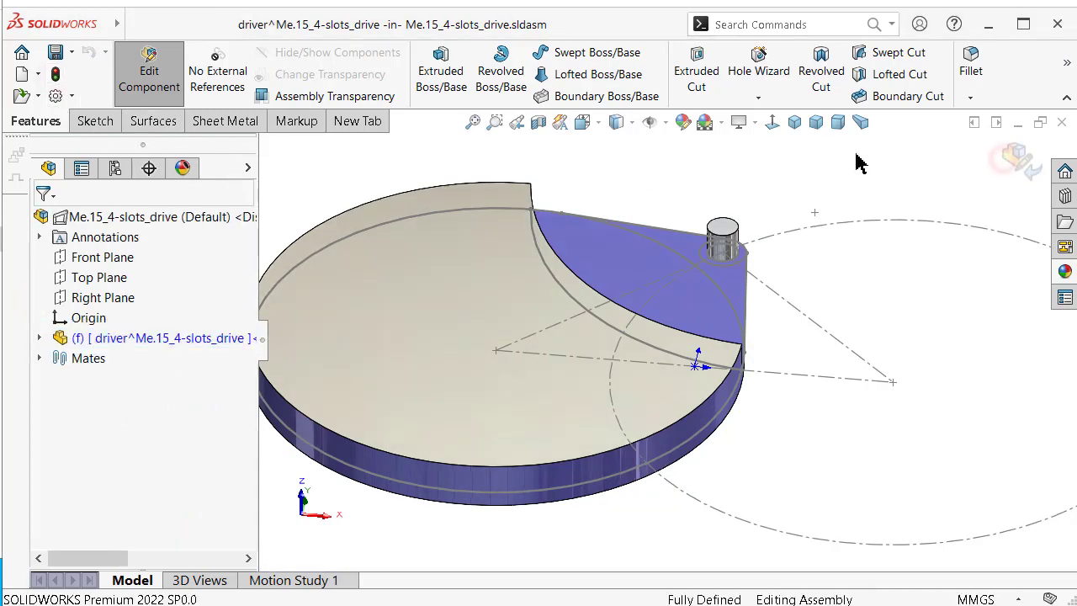
left_click(149, 72)
left_click(225, 98)
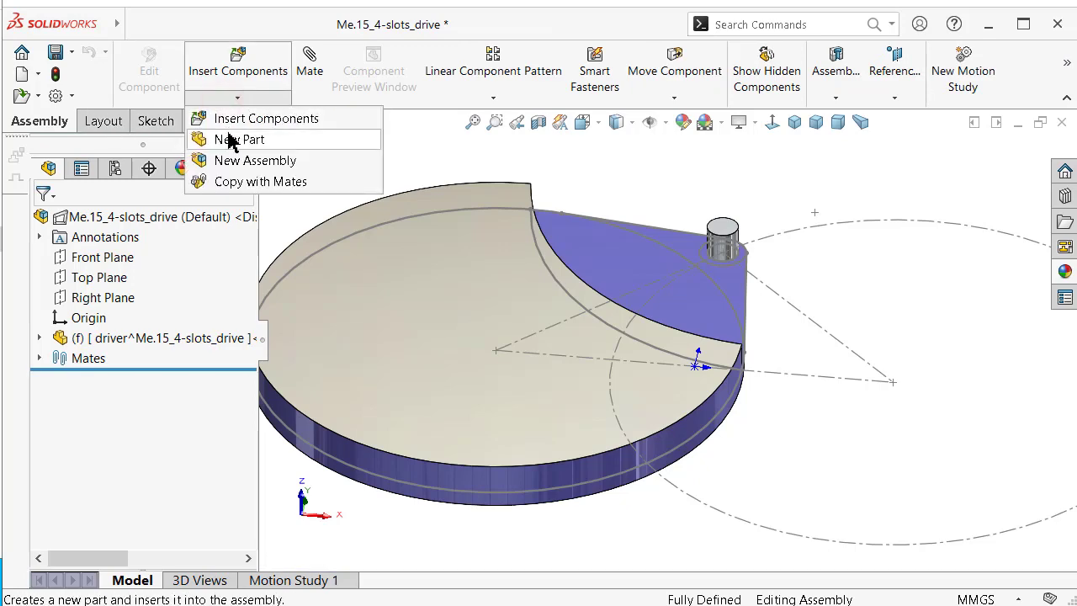
left_click(228, 139)
left_click(642, 493)
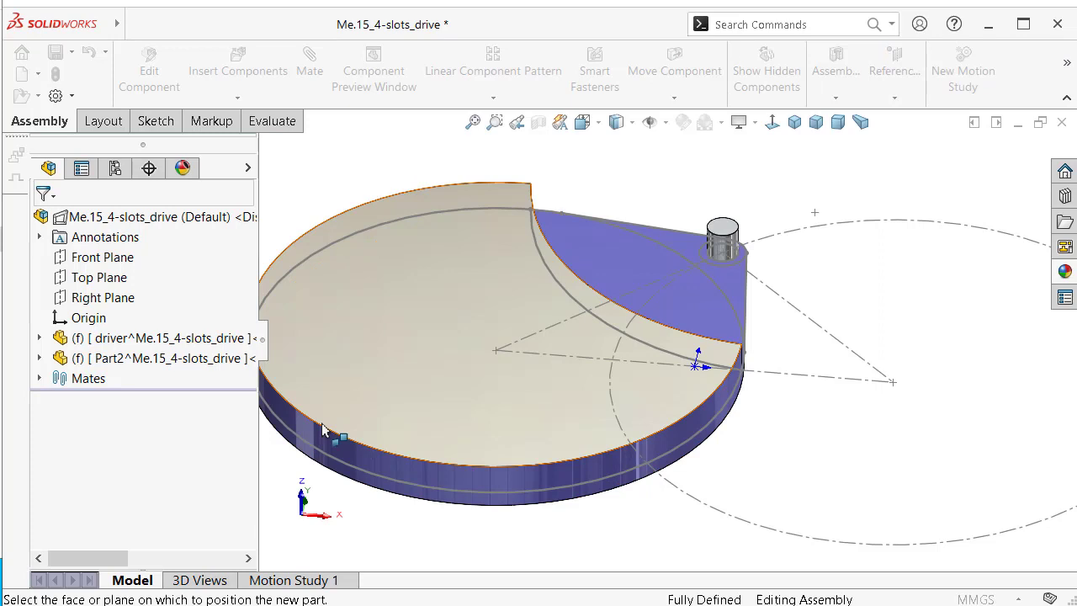
Step: Rename the new part as driven and place it in the assembly
left_click(192, 362)
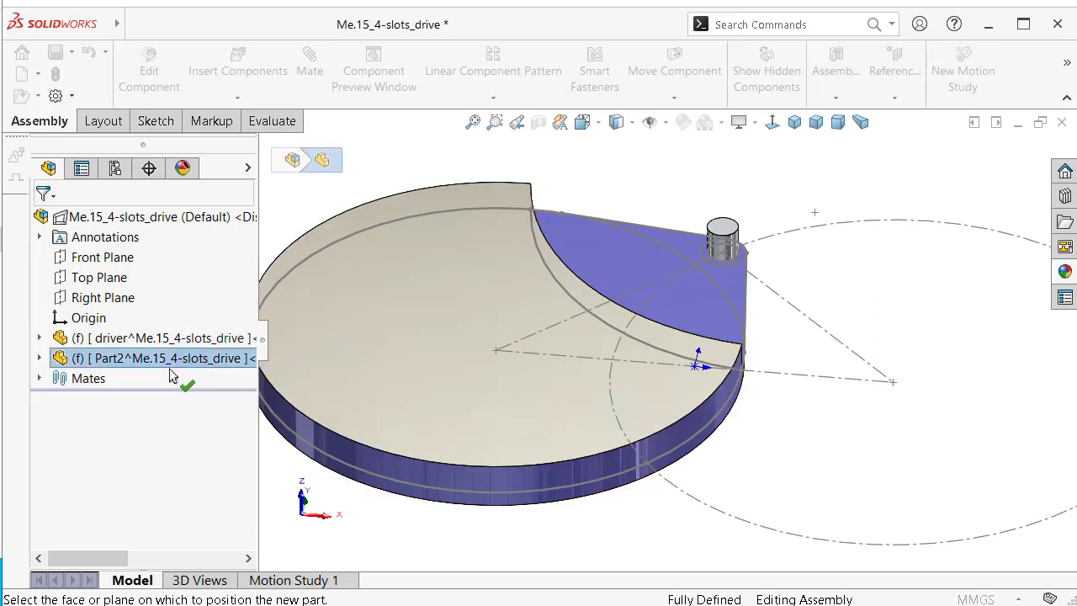
left_click(160, 368)
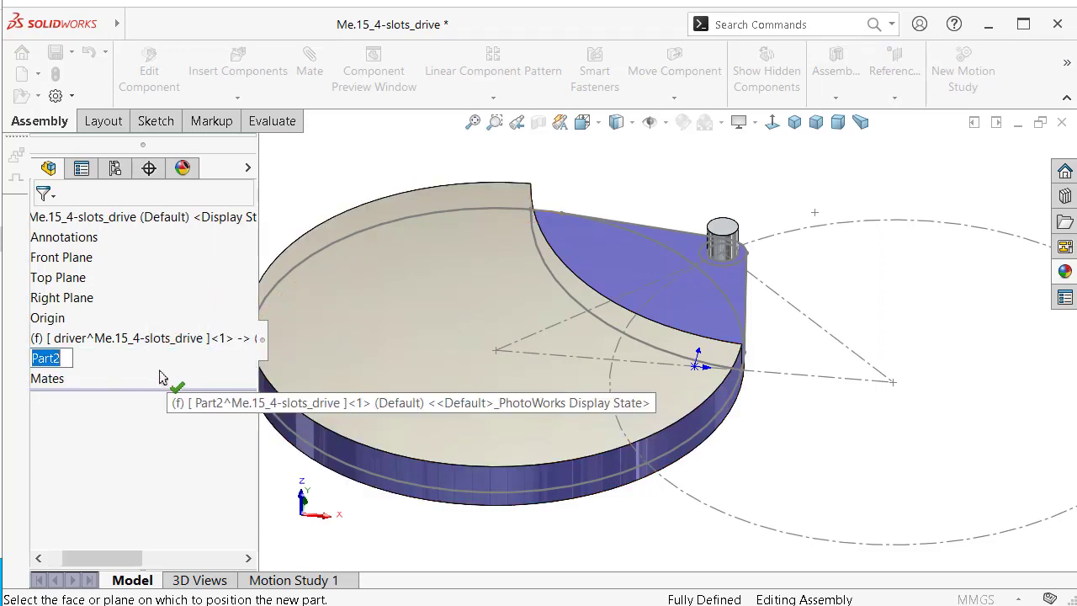
type("driven")
key("Return")
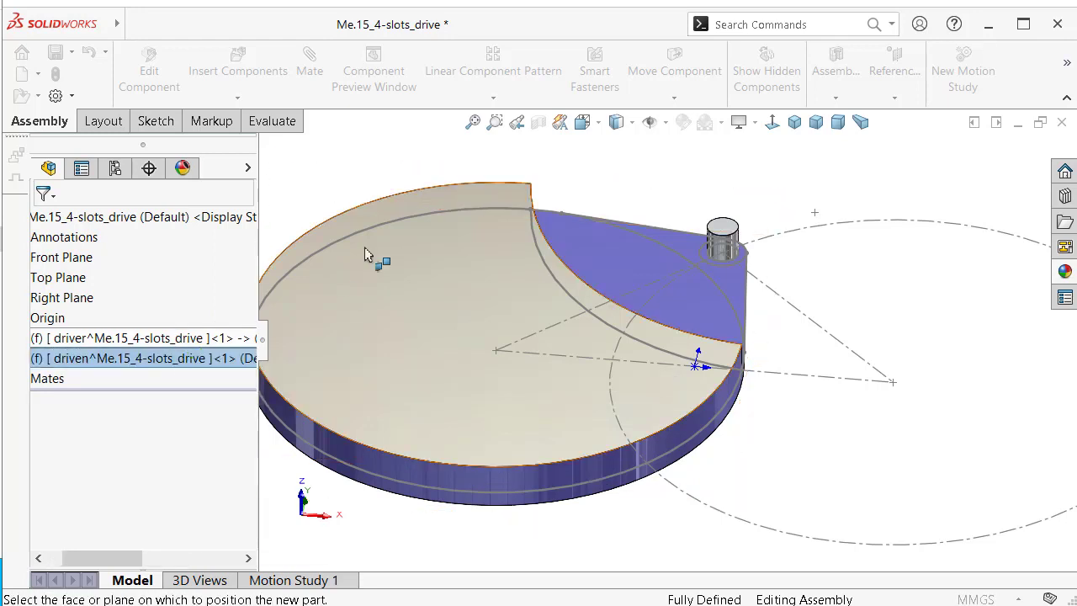
left_click(681, 161)
Step: Hide the sketch under the driver's first boss extrusion
scroll(645, 211, "up", 1)
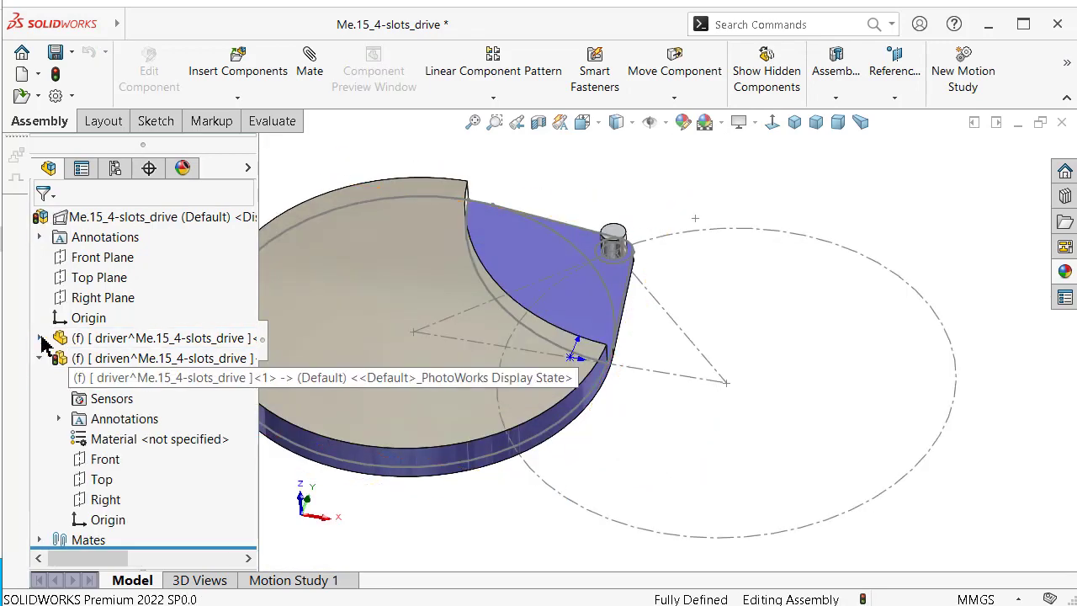
left_click(39, 338)
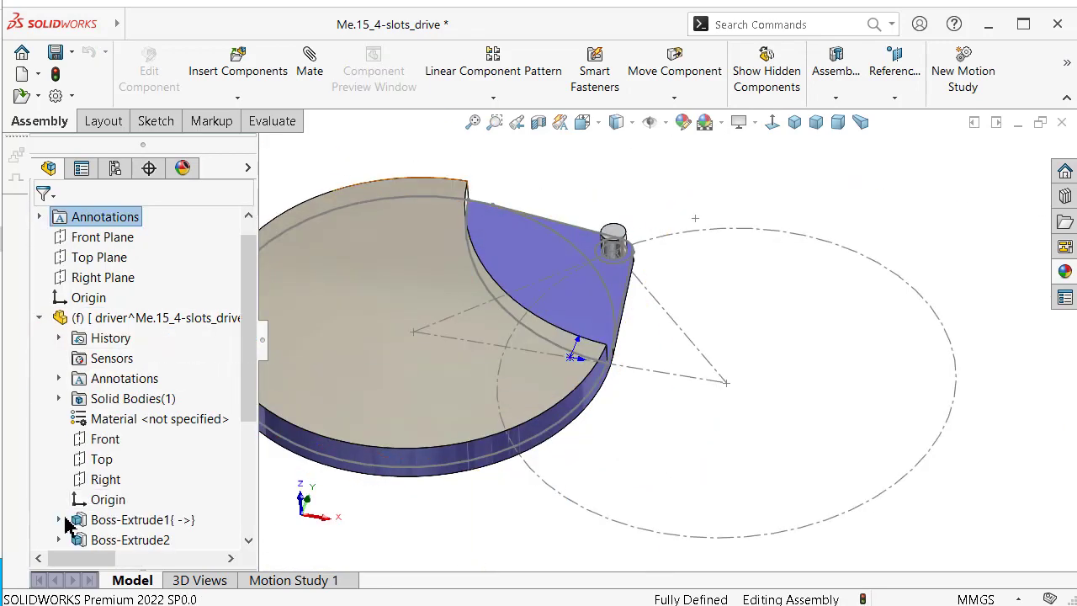
left_click(58, 520)
left_click(122, 540)
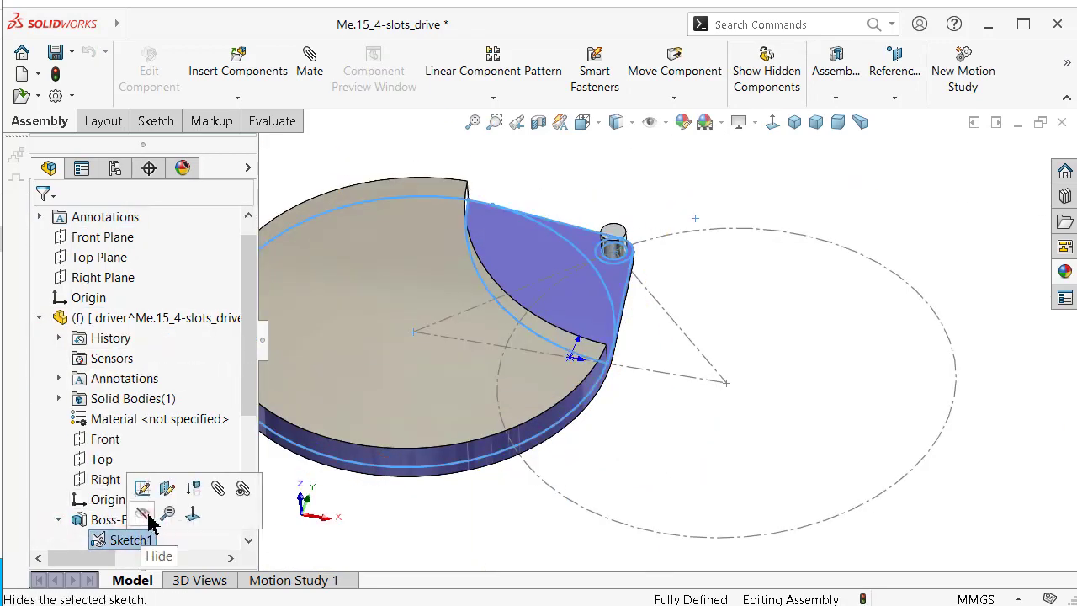
left_click(146, 516)
left_click(40, 318)
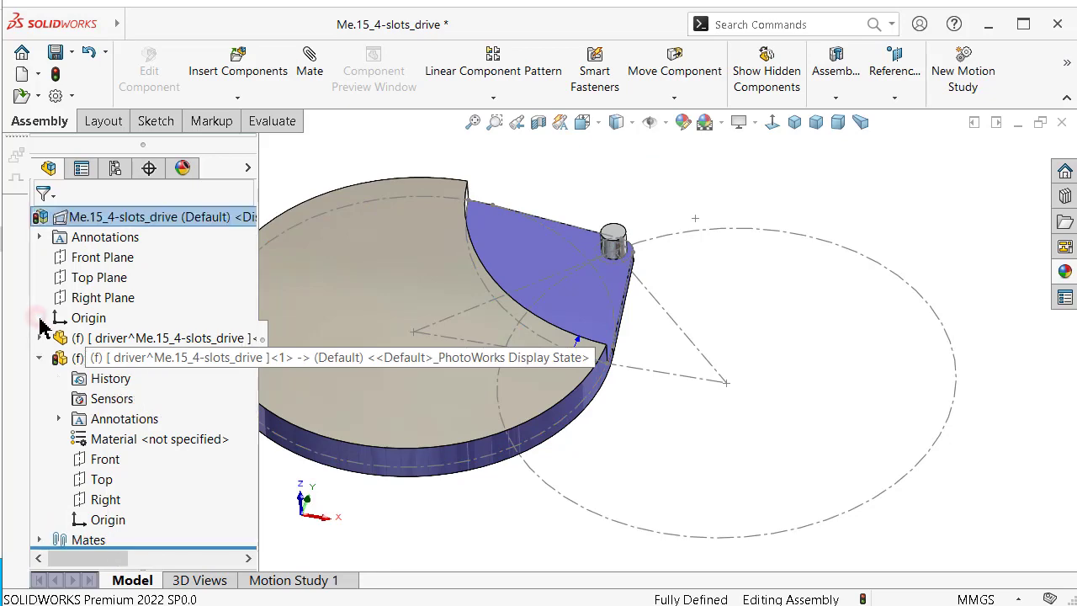
Step: Edit the driven part in the assembly and open a sketch on its Front plane
left_click(147, 359)
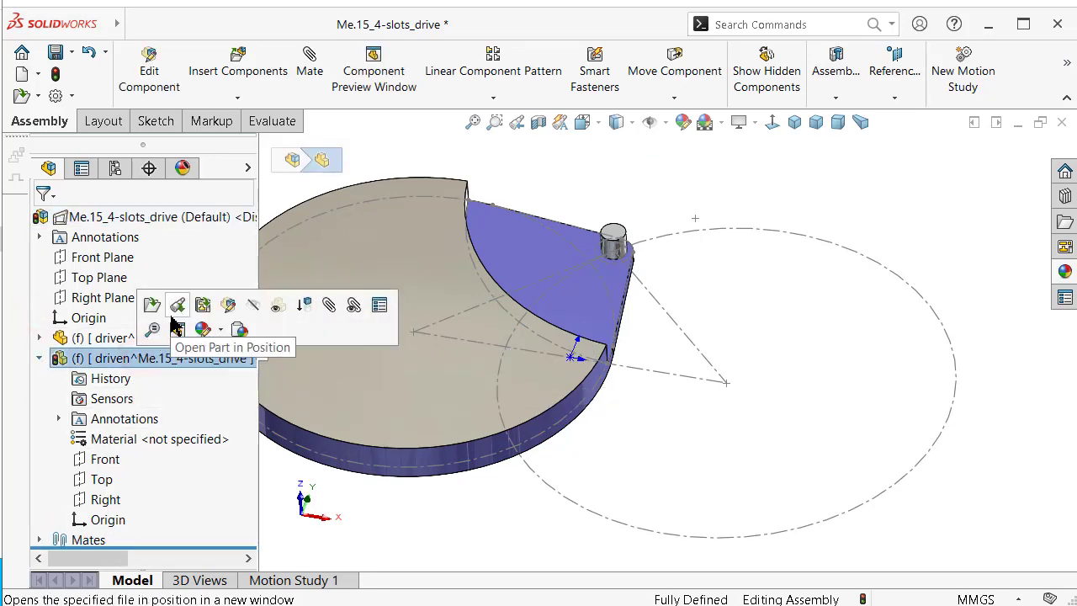
left_click(228, 315)
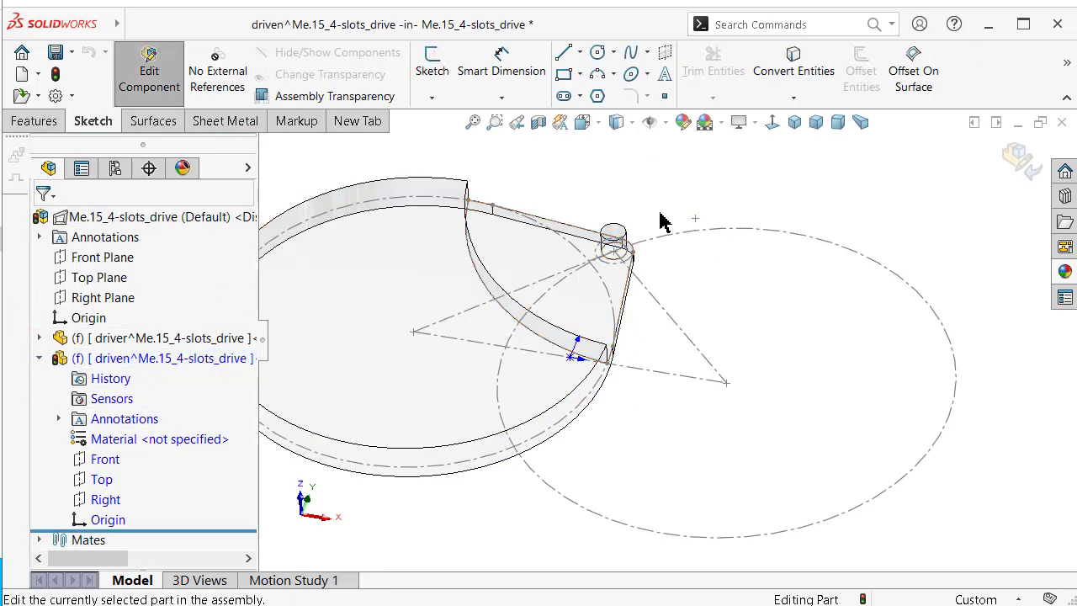
left_click(100, 460)
left_click(118, 435)
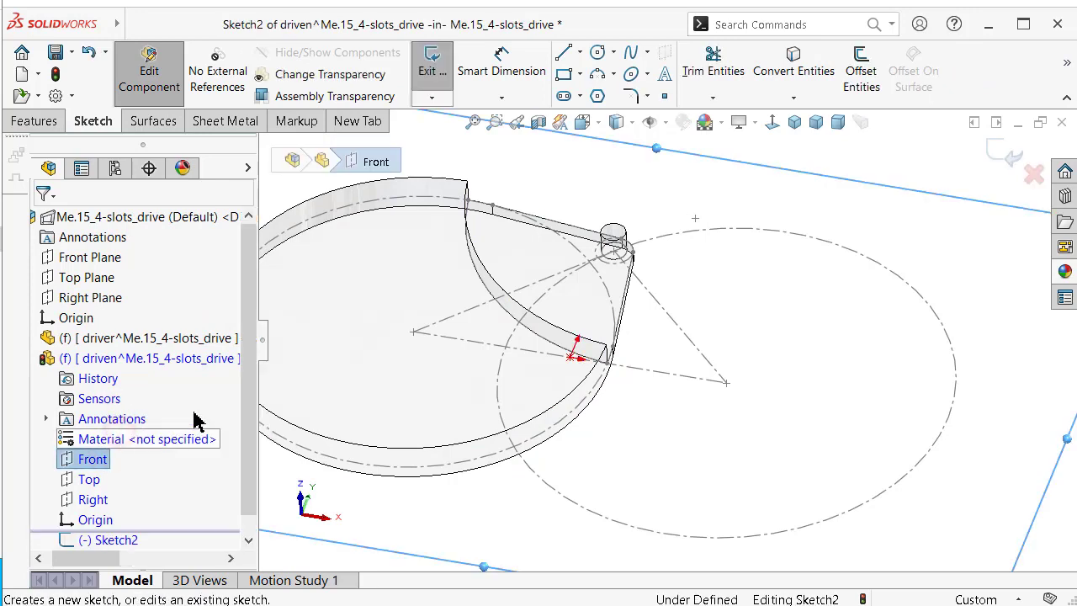
Step: Convert the layout's 72 mm circle and the driver's 63 mm circle into the driven sketch
left_click(695, 234)
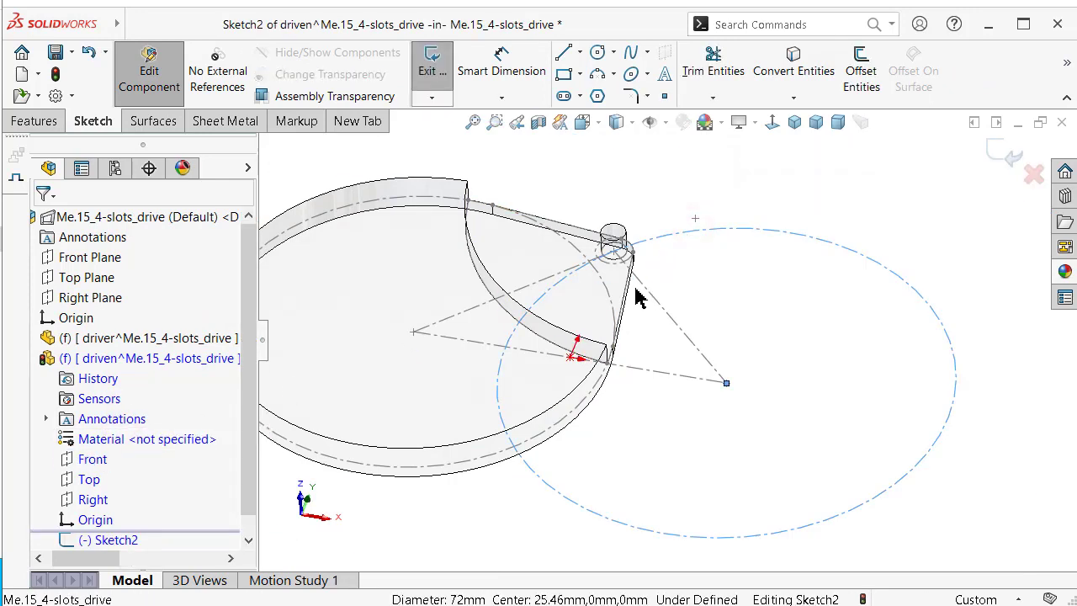
scroll(641, 309, "down", 4)
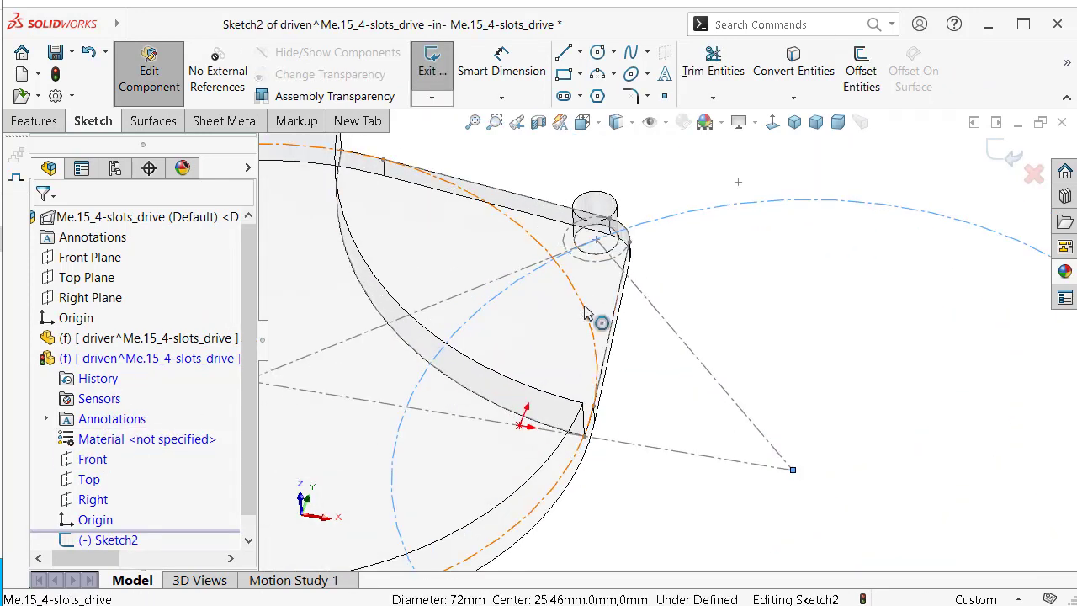
left_click(587, 312, "ctrl")
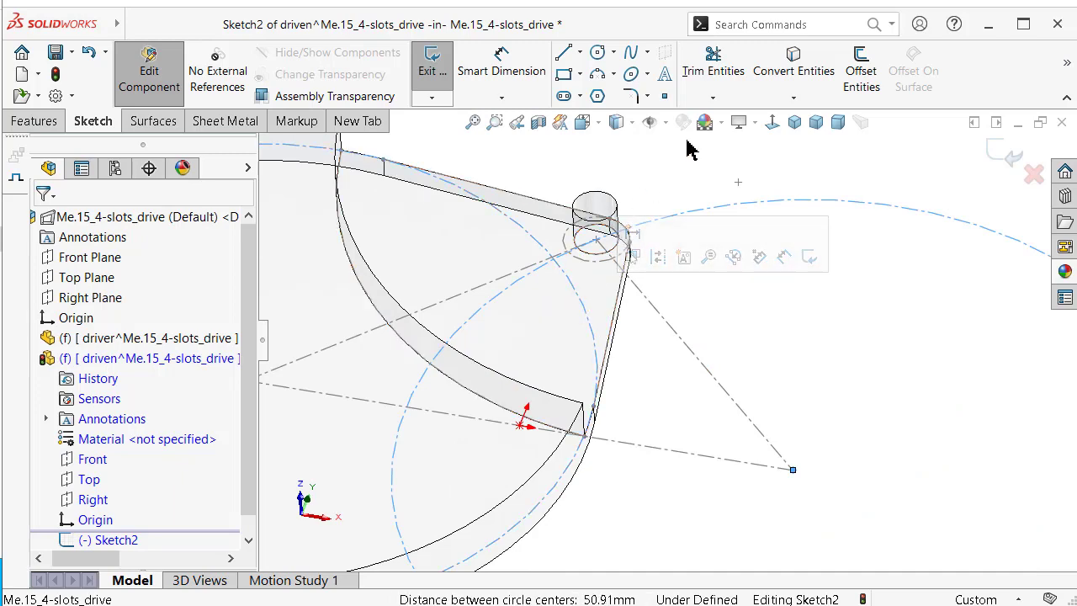
left_click(794, 63)
scroll(720, 172, "up", 2)
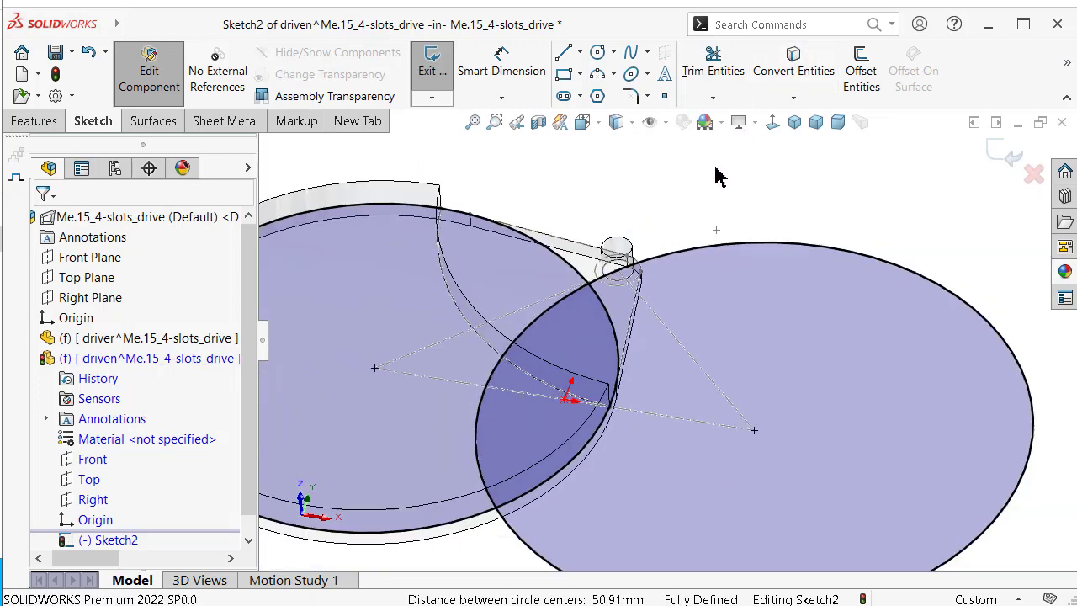
Step: Convert the layout's 36 mm line between the pin centre and the driven circle's centre into the sketch and make it construction geometry
left_click(773, 123)
scroll(671, 272, "down", 2)
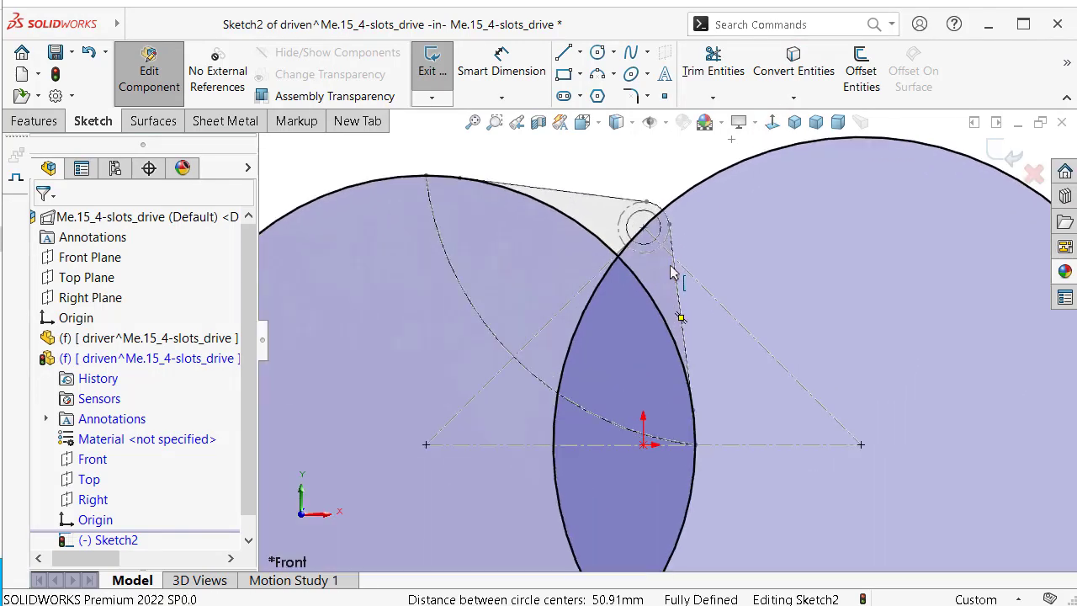
scroll(673, 276, "down", 1)
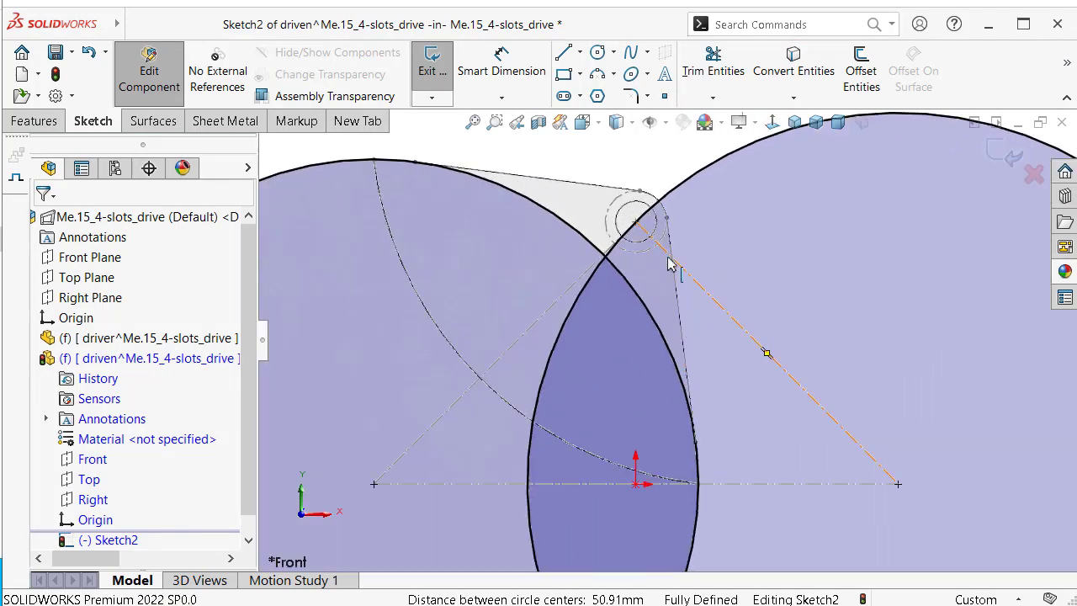
scroll(732, 210, "up", 1)
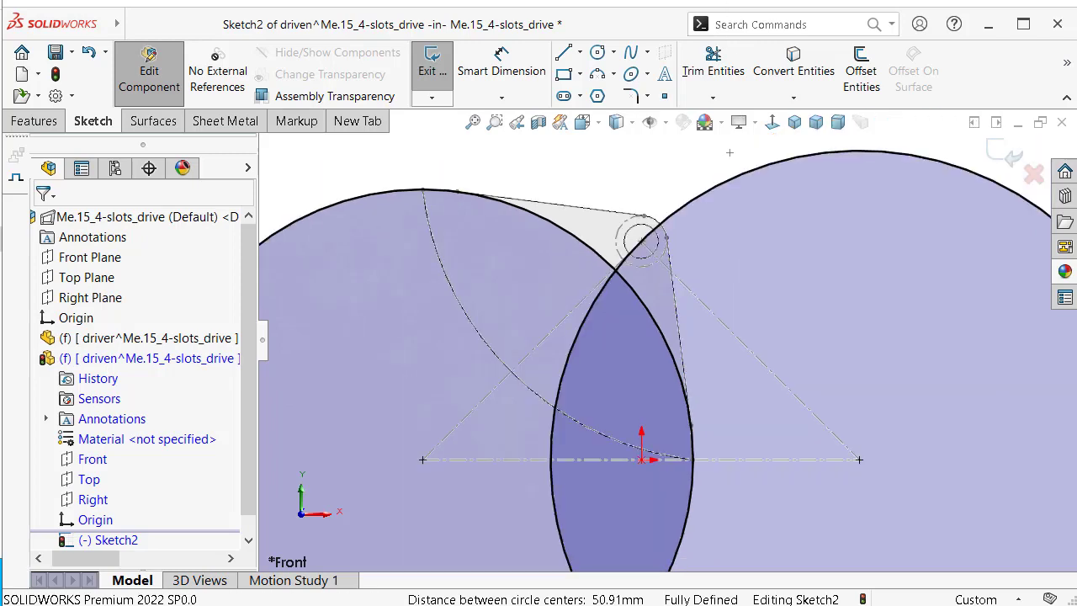
left_click(713, 63)
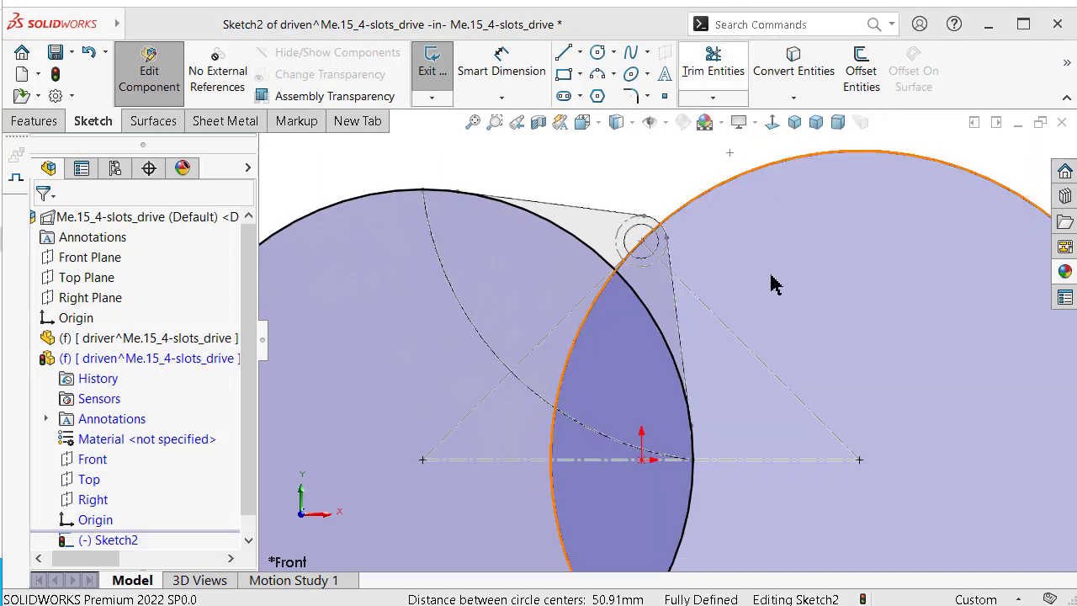
left_click(750, 354)
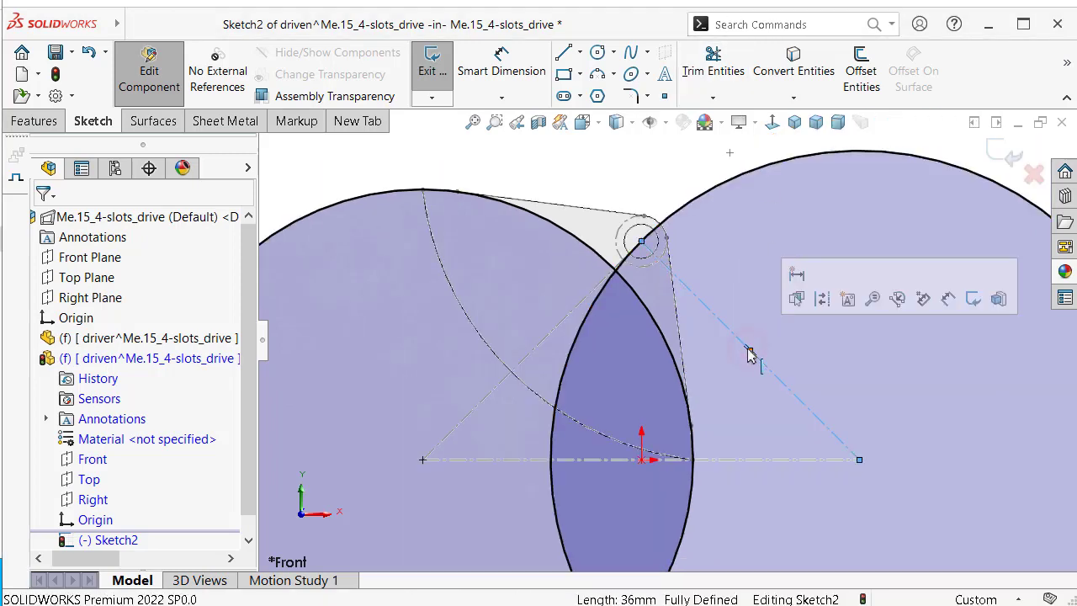
left_click(784, 71)
scroll(700, 177, "up", 1)
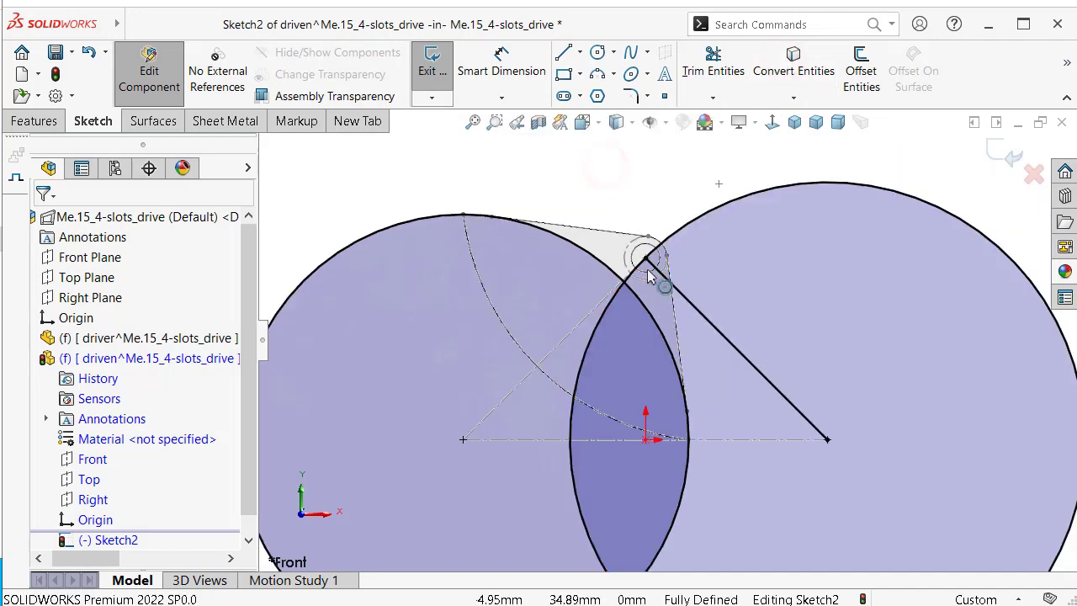
left_click(717, 334)
left_click(787, 278)
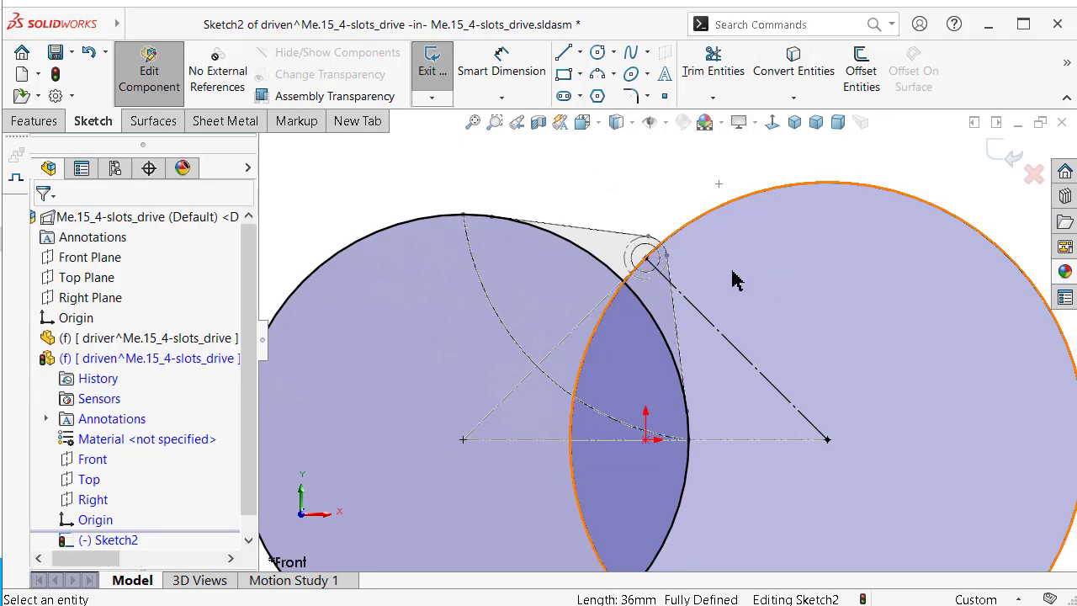
Step: Sketch a straight slot about 26 mm long between centres along the construction line, starting at the driver pin's centre
scroll(727, 280, "down", 1)
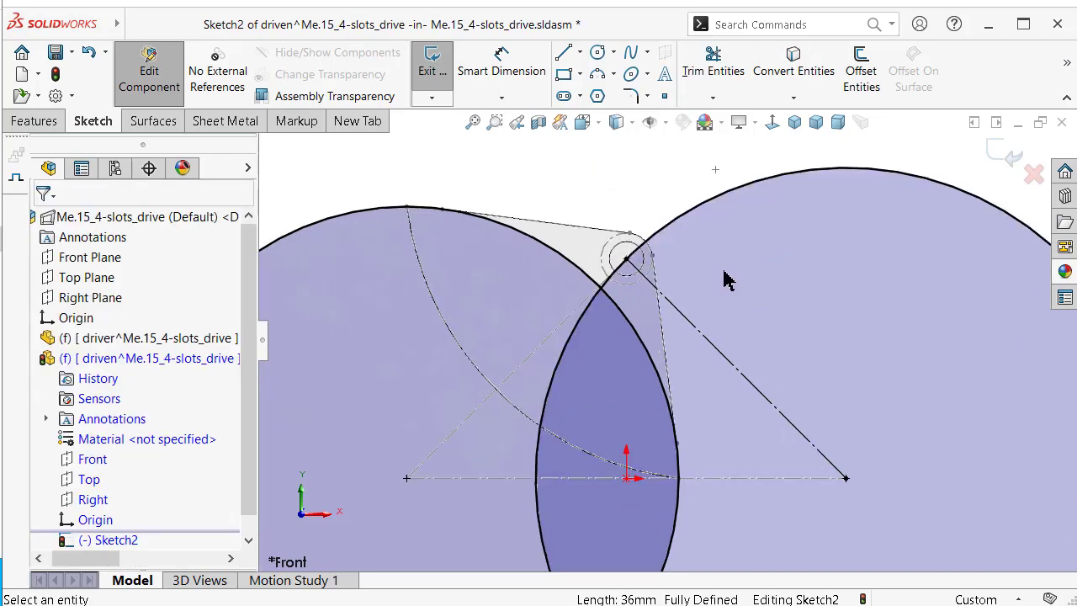
left_click(564, 96)
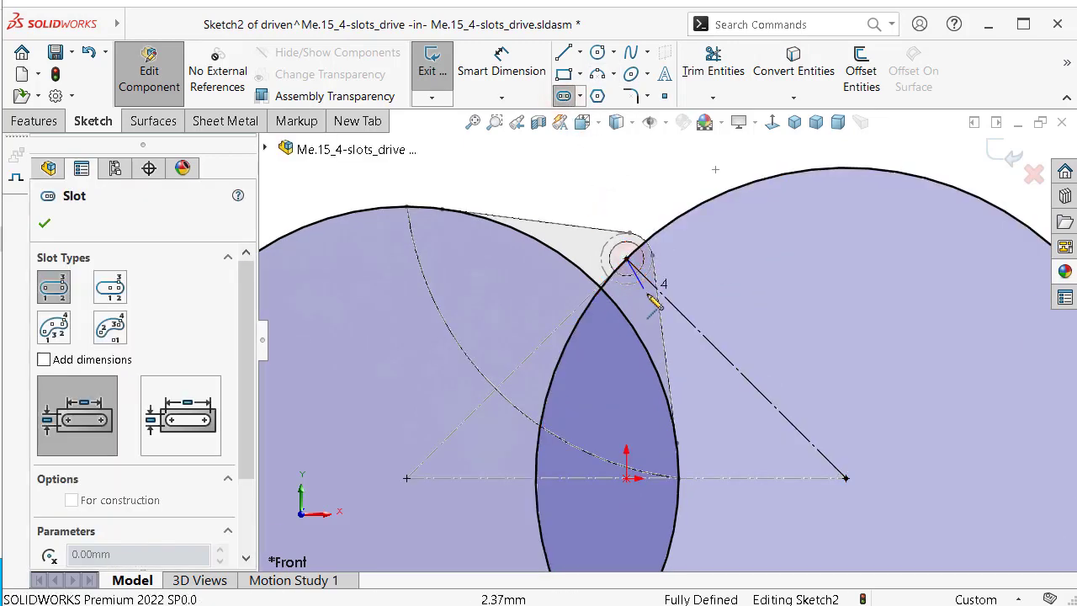
left_click(791, 427)
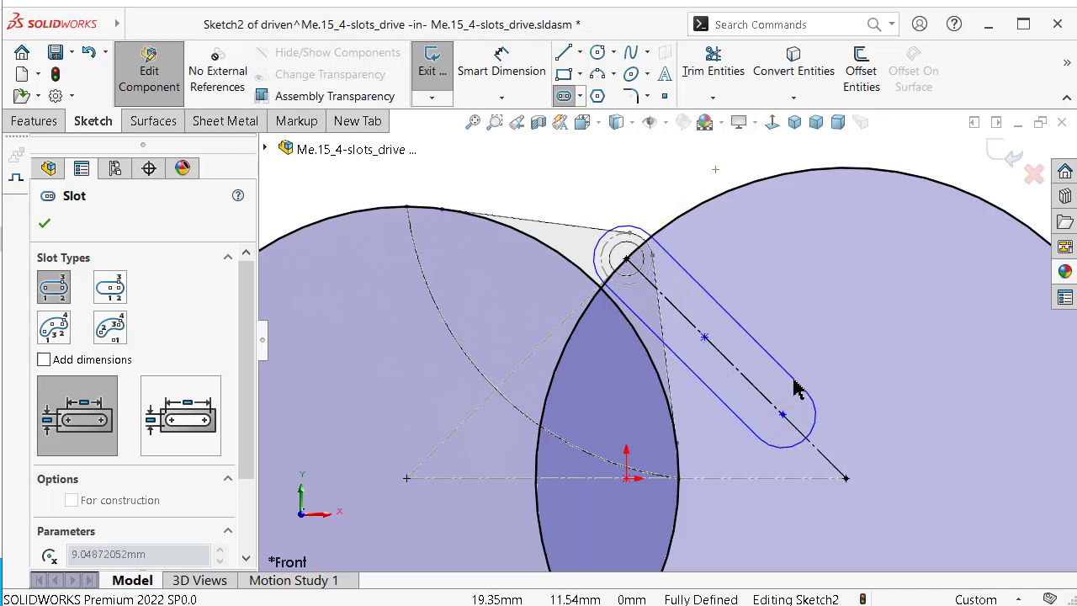
left_click(794, 384)
scroll(661, 217, "down", 3)
key("Escape")
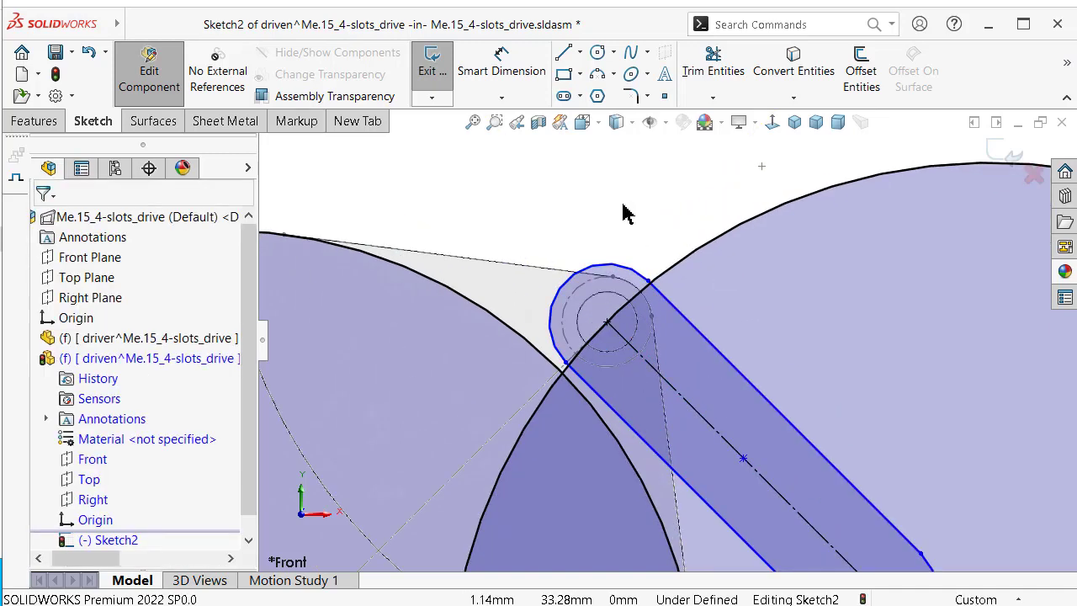
Step: Add a relation that matches the slot's outer end arc to the driver's pin circle
scroll(625, 211, "down", 2)
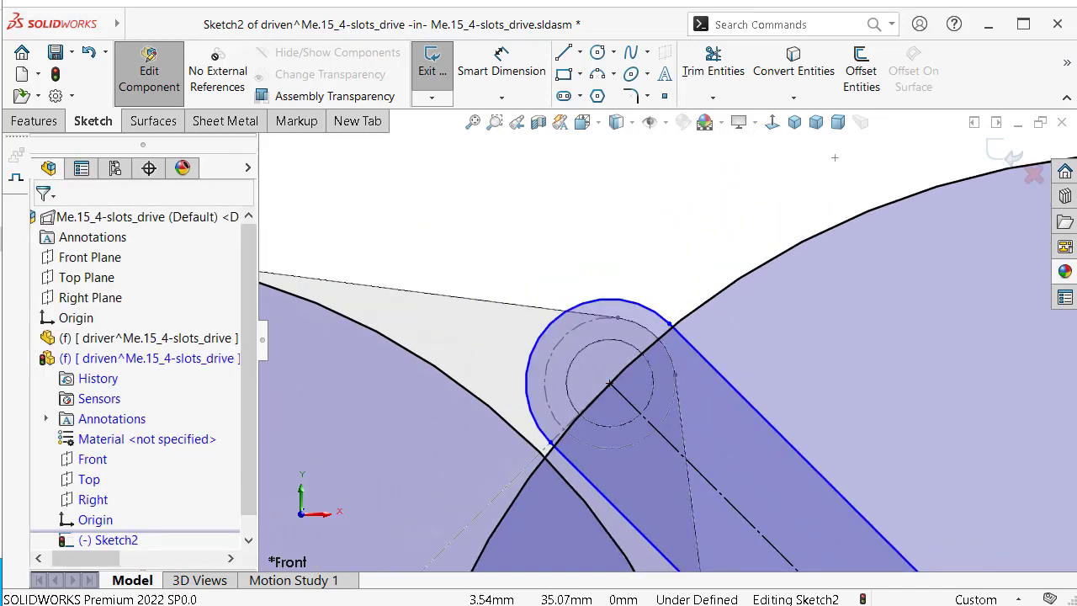
scroll(646, 226, "down", 2)
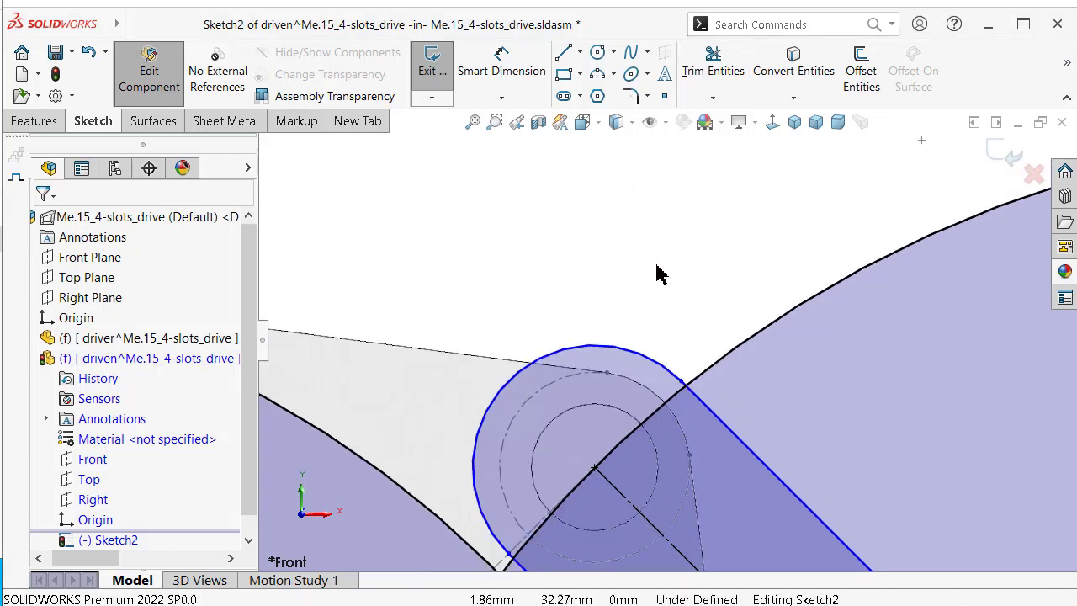
left_click(648, 360)
left_click(620, 413)
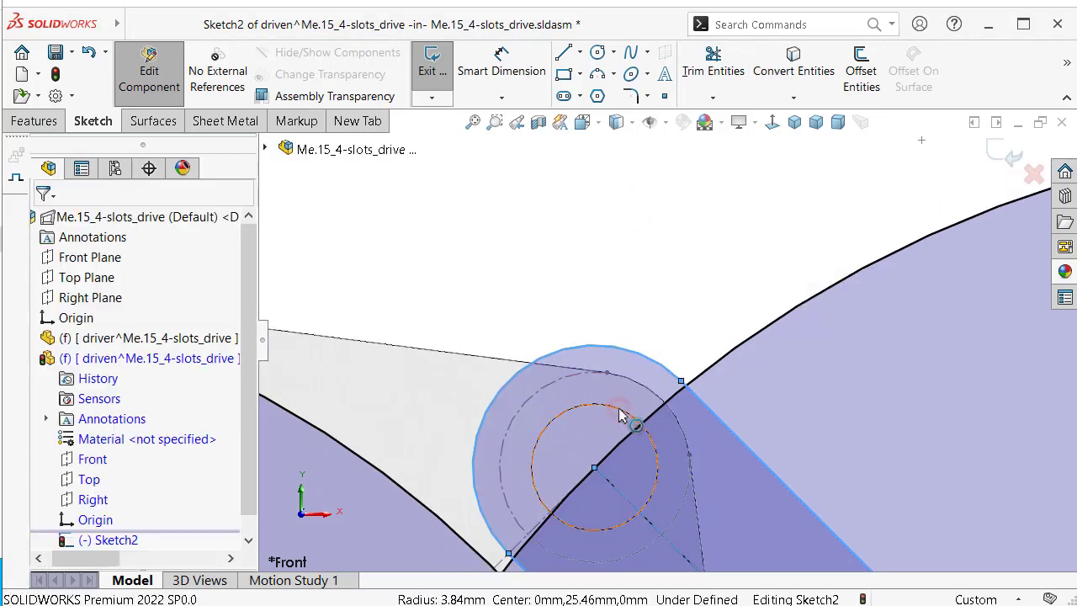
left_click(660, 358, "ctrl")
left_click(668, 333)
key("Escape")
scroll(657, 308, "up", 4)
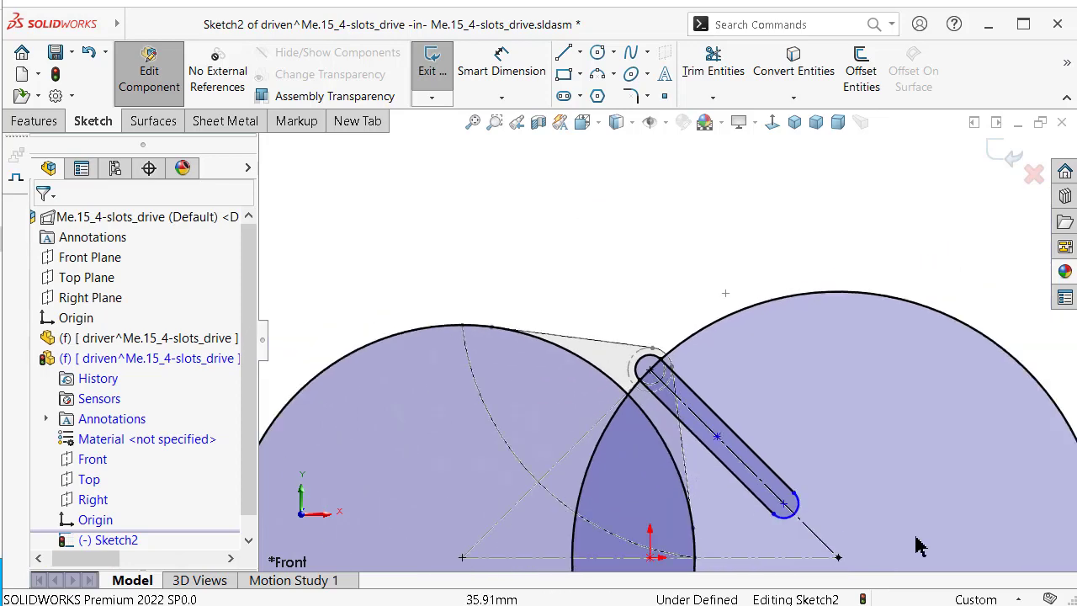
Step: Dimension the slot's straight side and set its length to 22 mm
right_click_drag(604, 255, 605, 211)
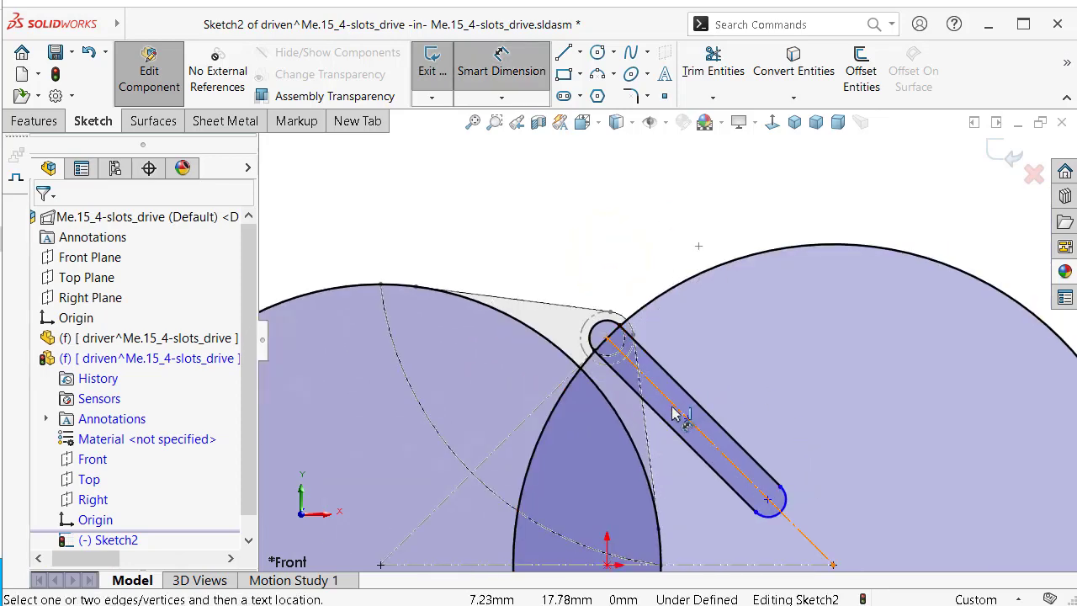
left_click(673, 412)
key("Escape")
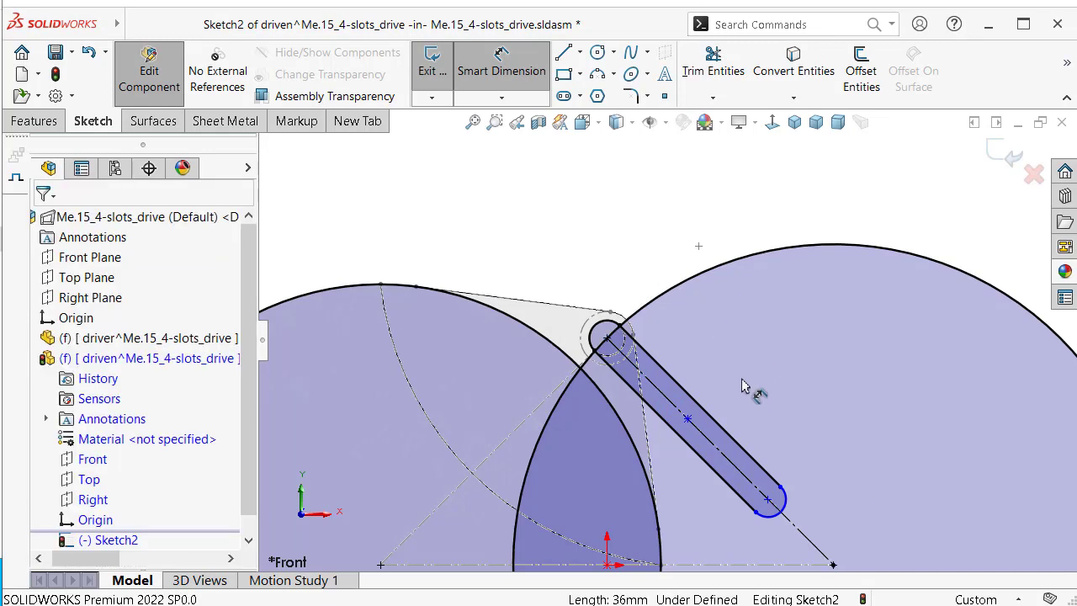
left_click(714, 416)
left_click(779, 403)
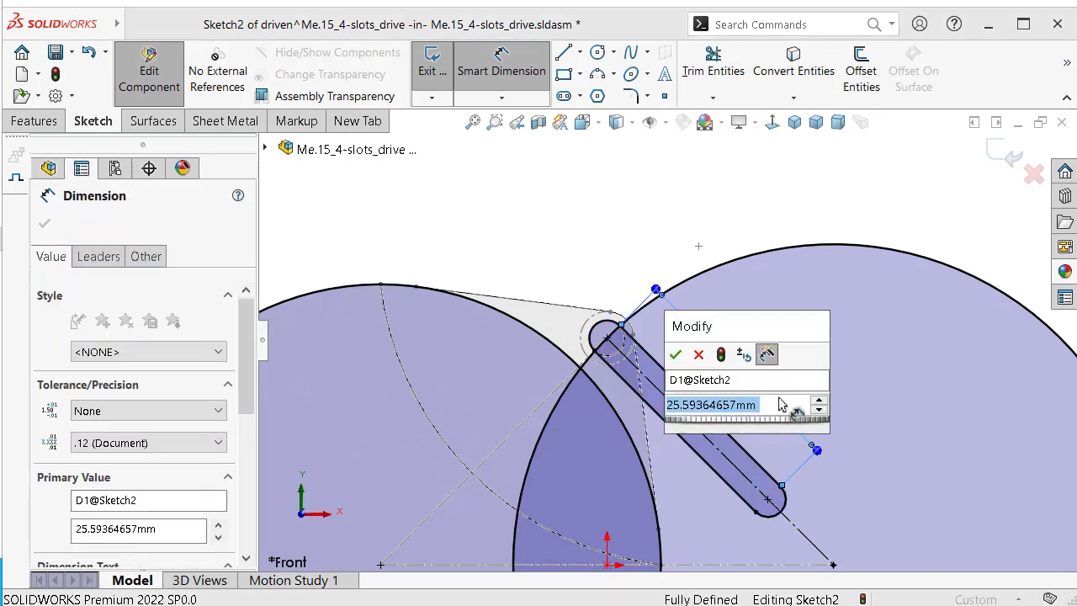
type("22")
key("Return")
left_click(632, 122)
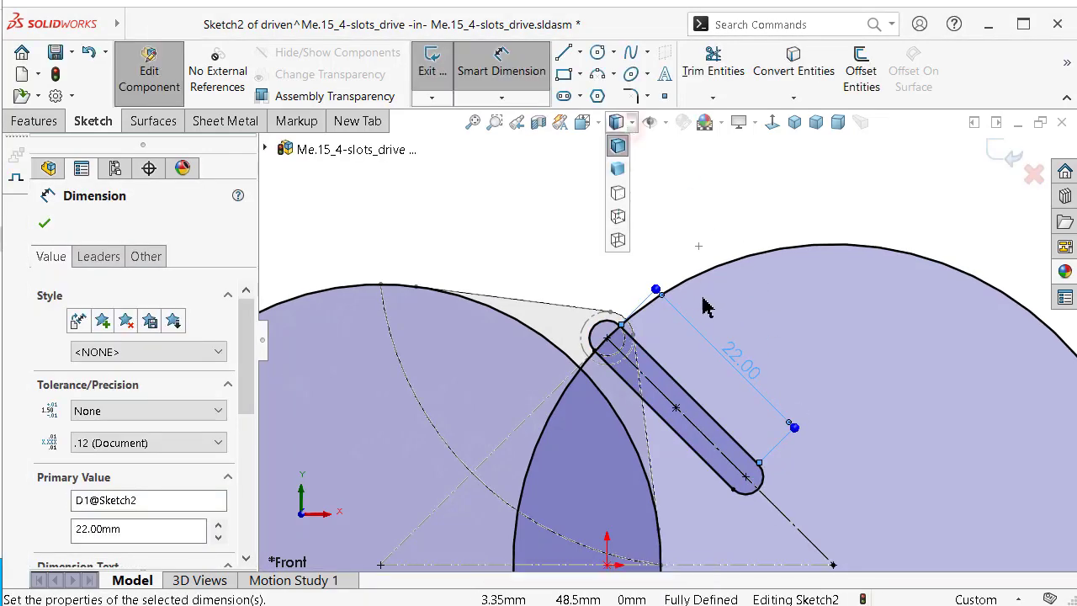
Step: Trim away the part of the driver's 63 mm circle that lies outside the driven 72 mm circle
scroll(712, 190, "up", 6)
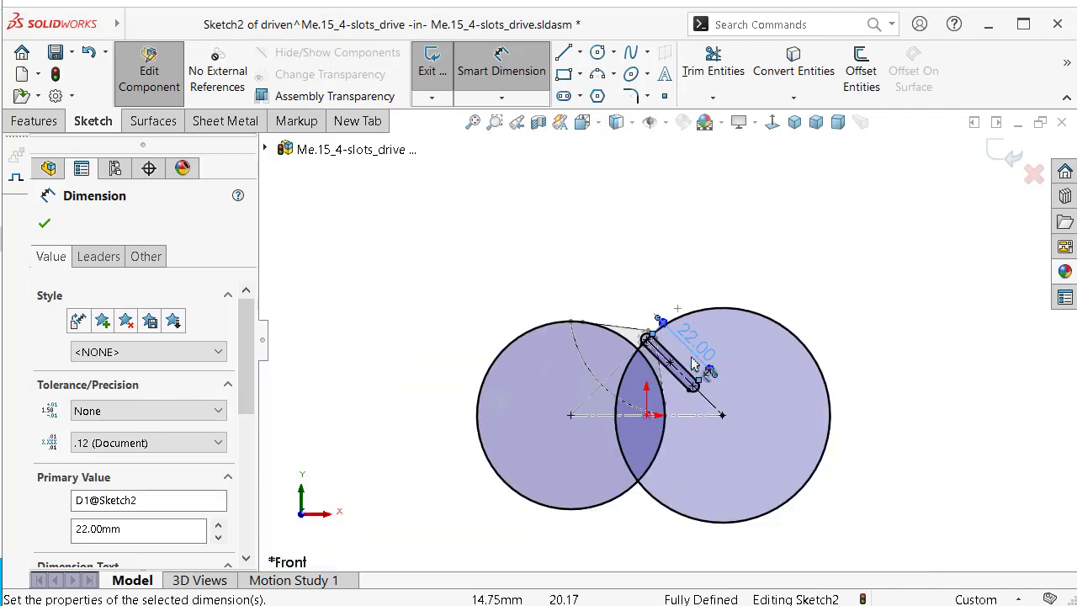
scroll(689, 362, "down", 3)
left_click(714, 63)
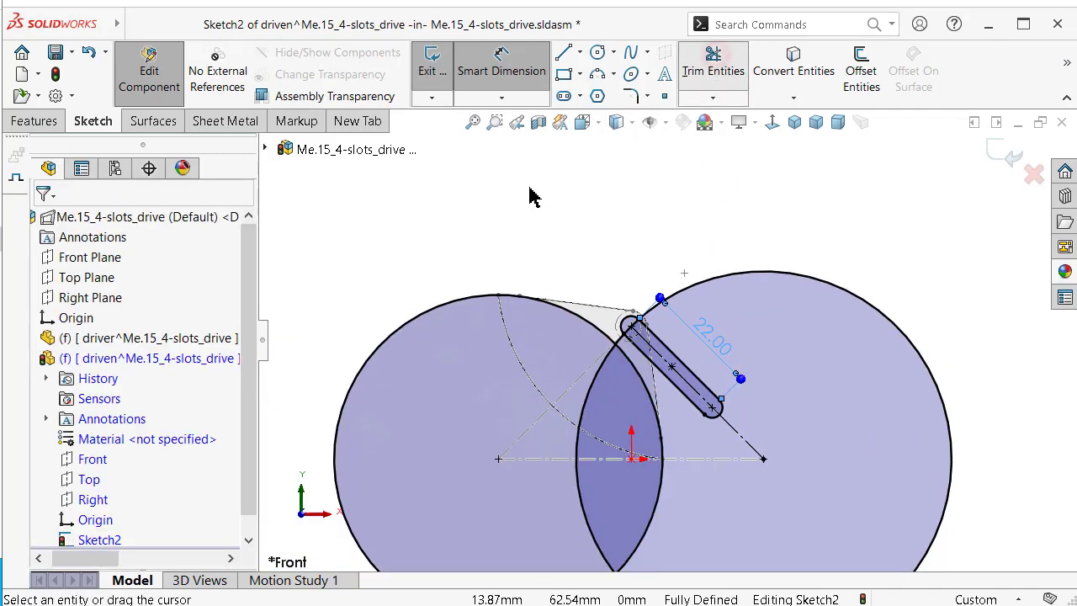
left_click_drag(435, 259, 446, 330)
scroll(627, 465, "down", 2)
scroll(688, 477, "up", 2)
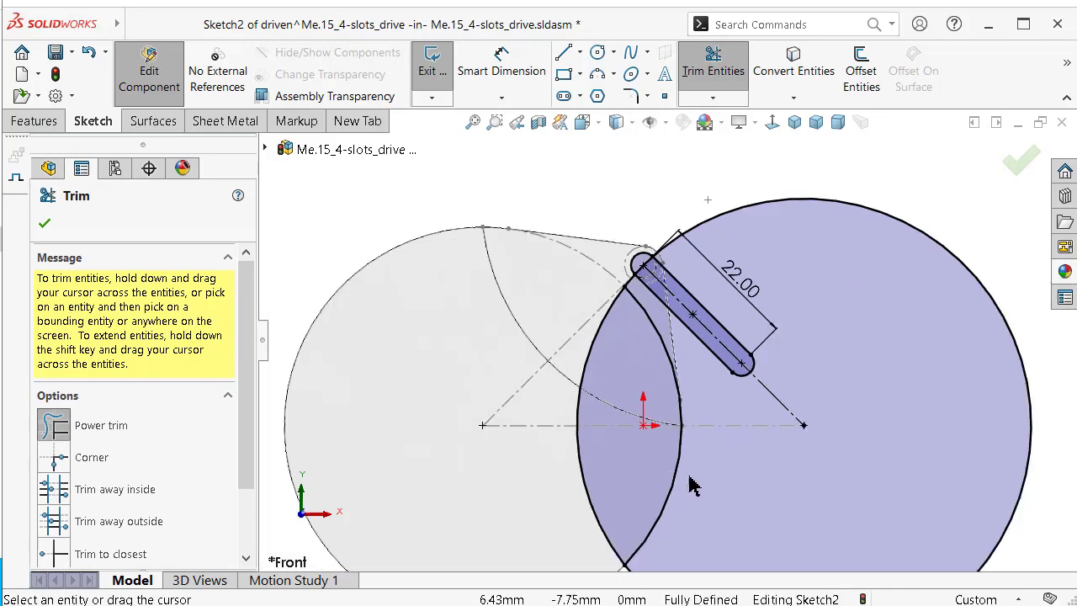
scroll(733, 487, "down", 1)
key("Escape")
Step: Create a circular sketch pattern of the slot and the trimmed arc, with 4 equally spaced instances over 360 degrees around the driven circle's centre
scroll(739, 467, "up", 2)
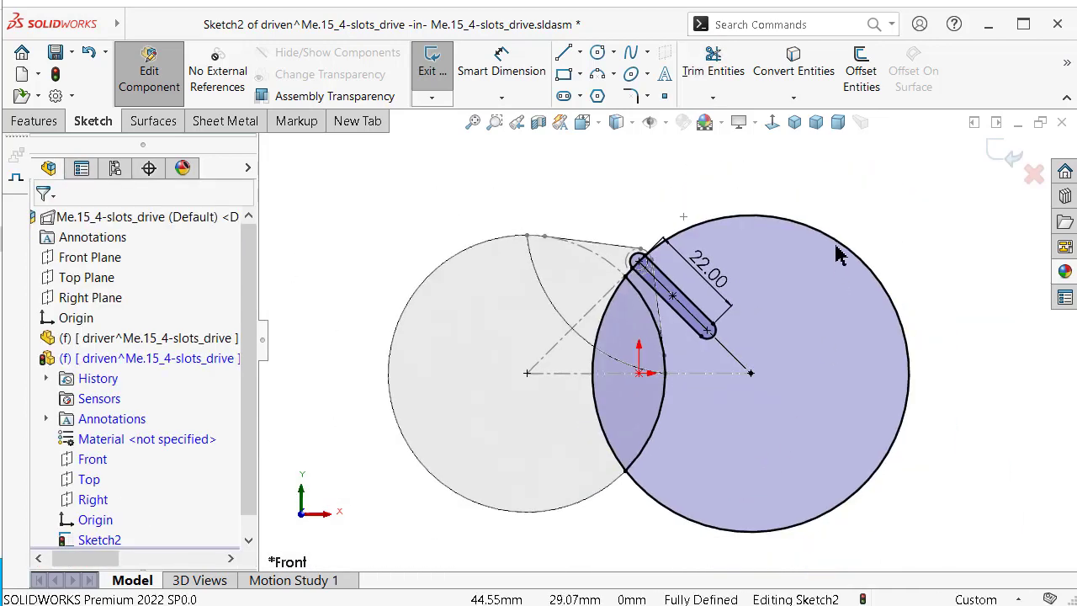
scroll(872, 360, "down", 2)
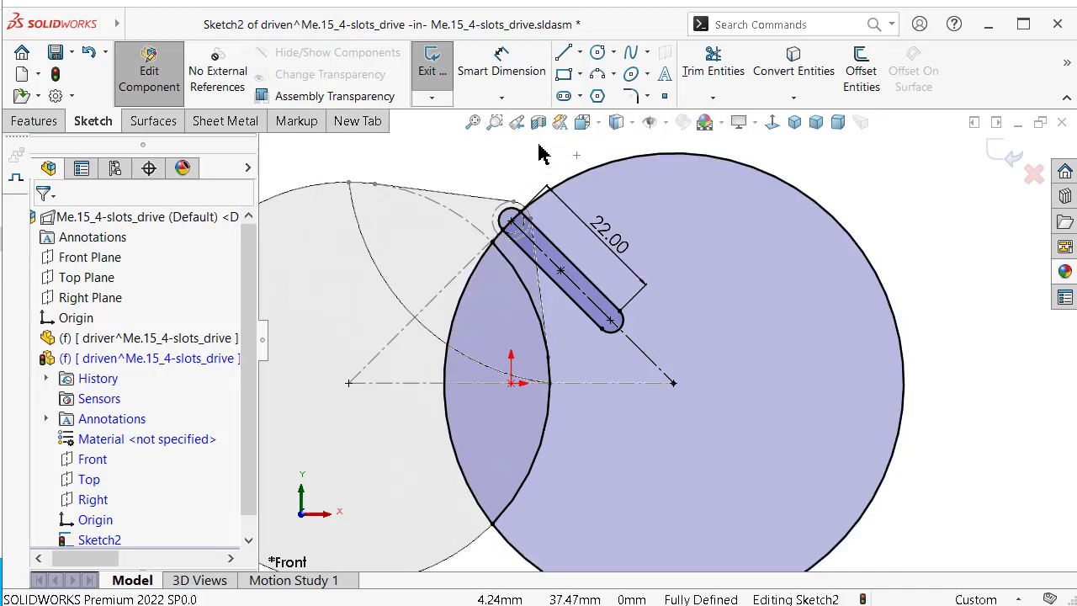
mouse_move(1065, 67)
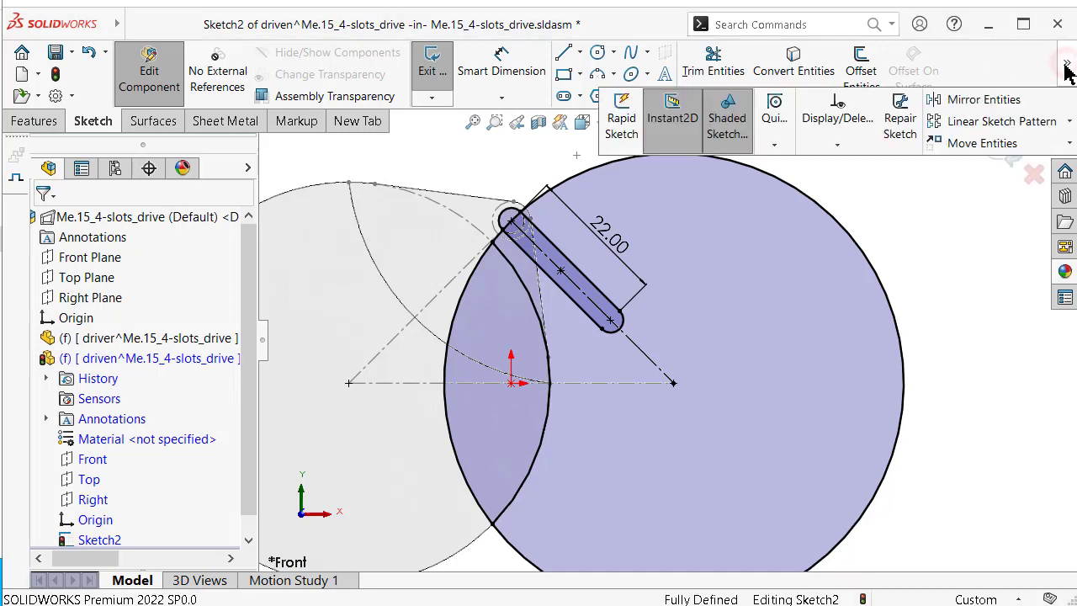
left_click(1070, 122)
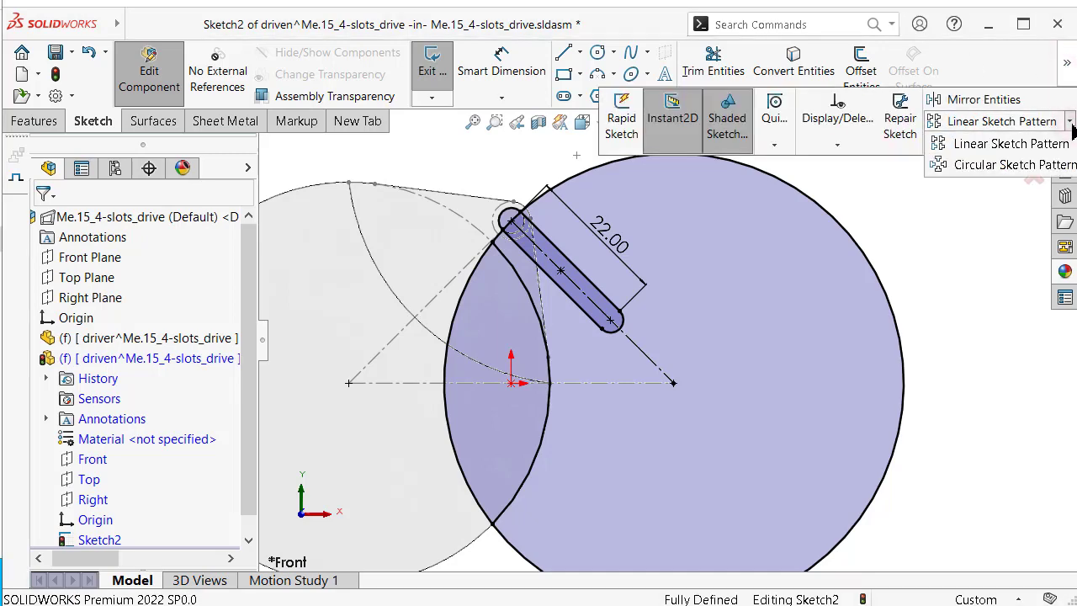
left_click(980, 164)
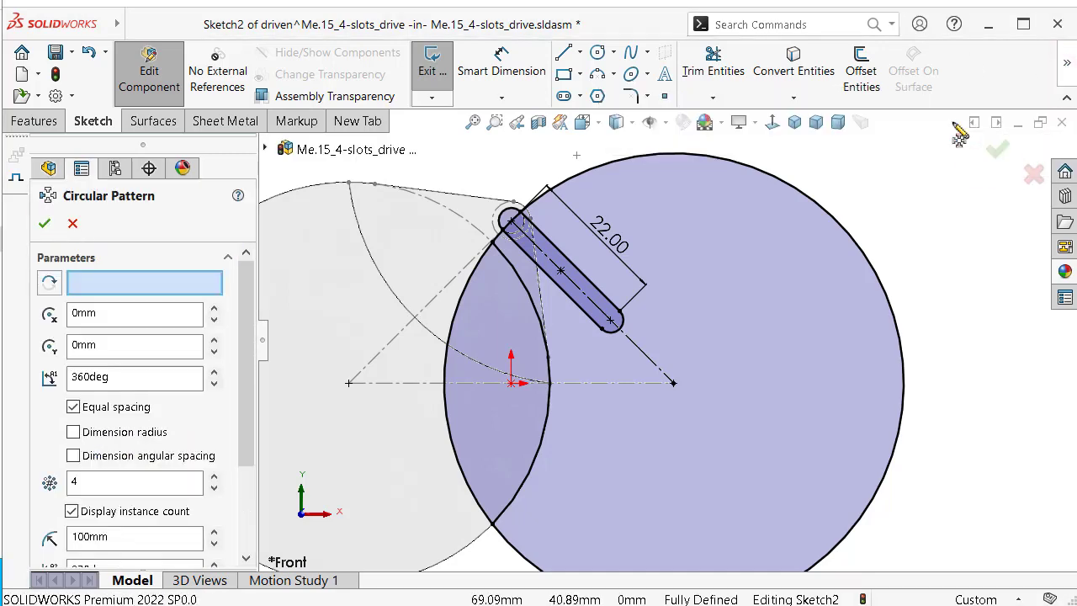
left_click(123, 287)
left_click(674, 390)
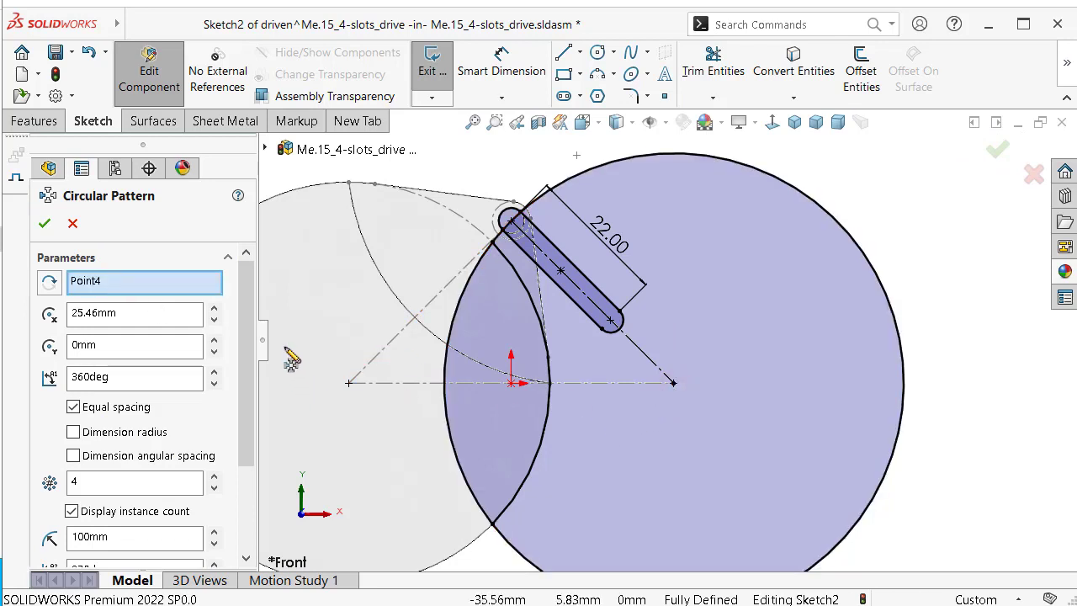
left_click_drag(249, 340, 243, 432)
left_click(176, 492)
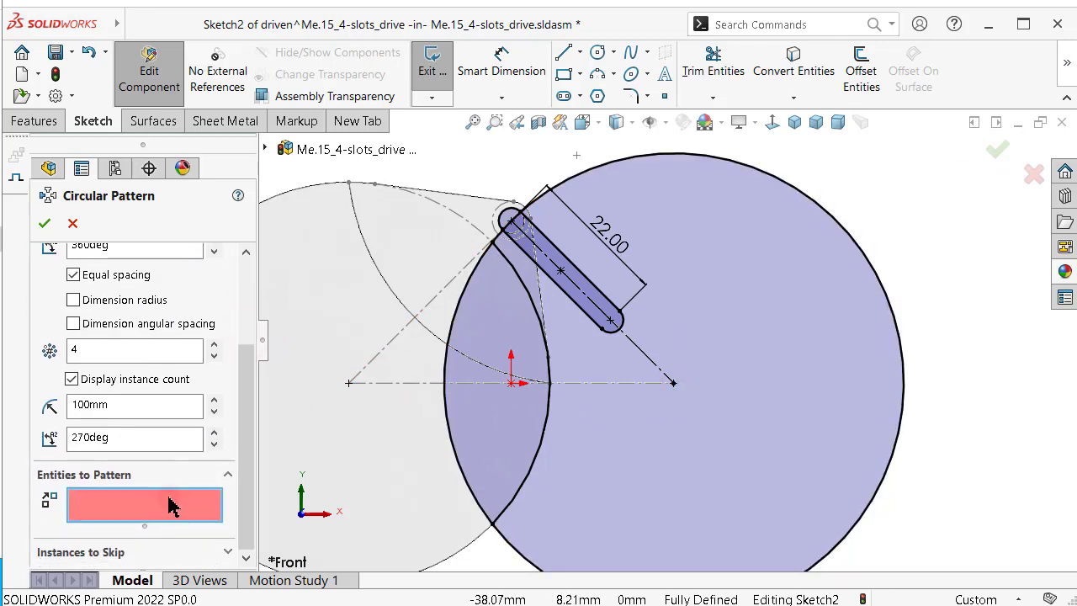
left_click(612, 313)
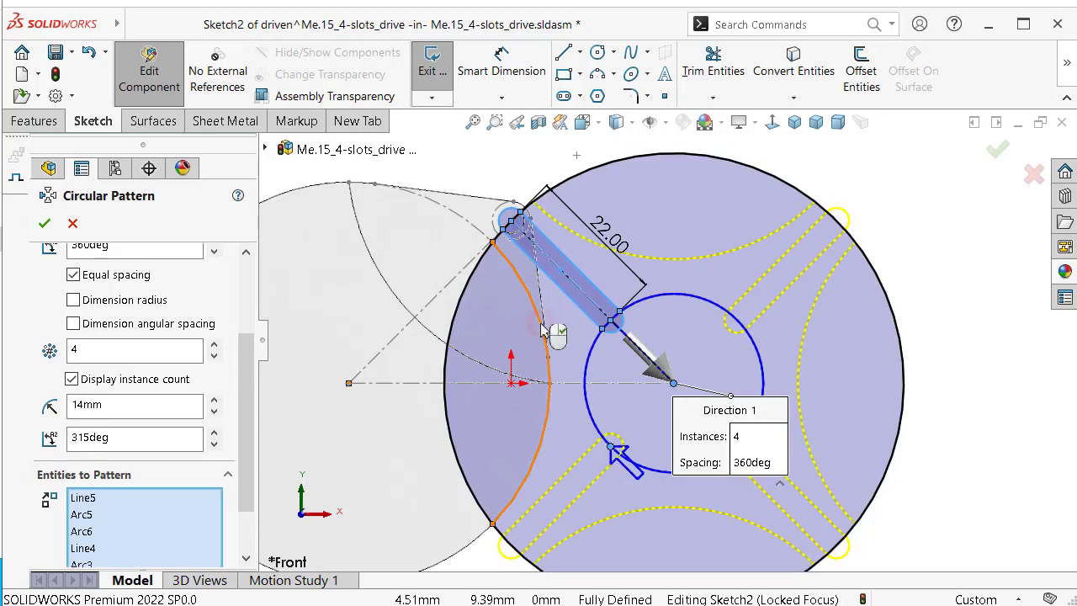
left_click(1000, 152)
scroll(761, 240, "down", 3)
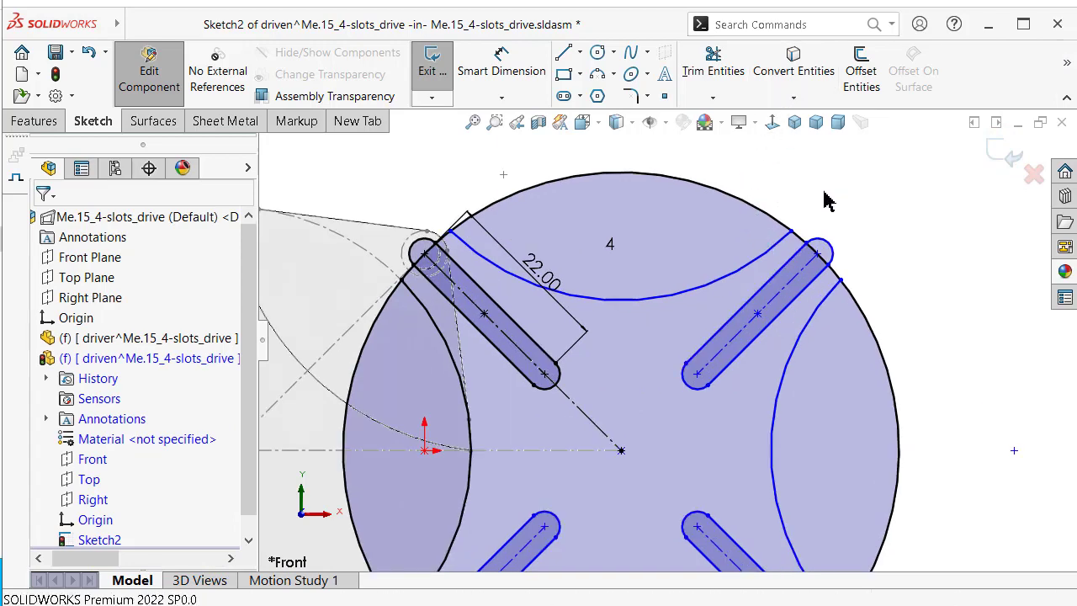
left_click(767, 259)
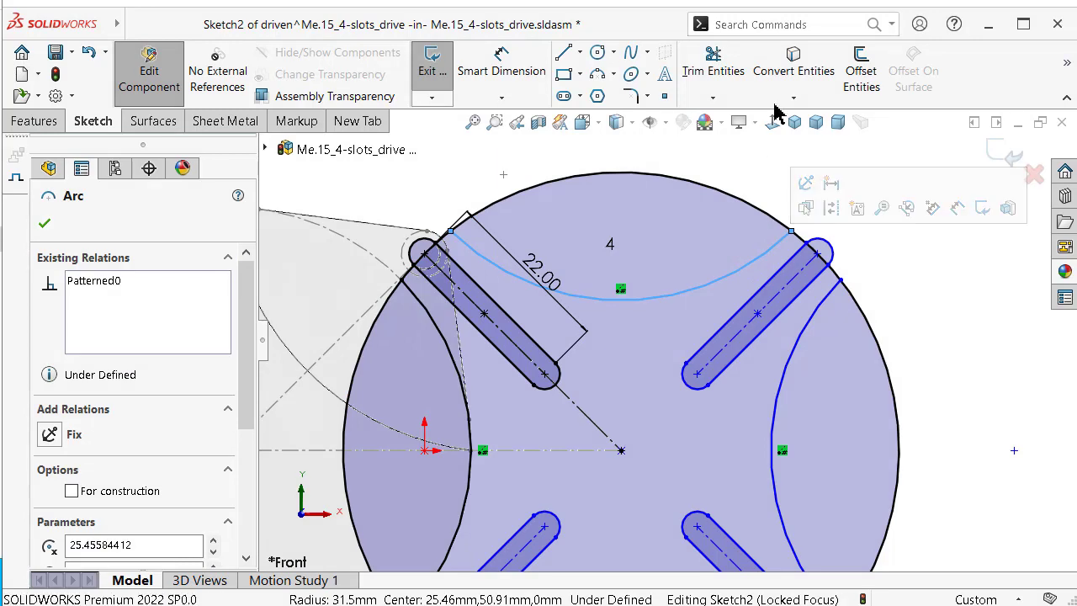
left_click(747, 163)
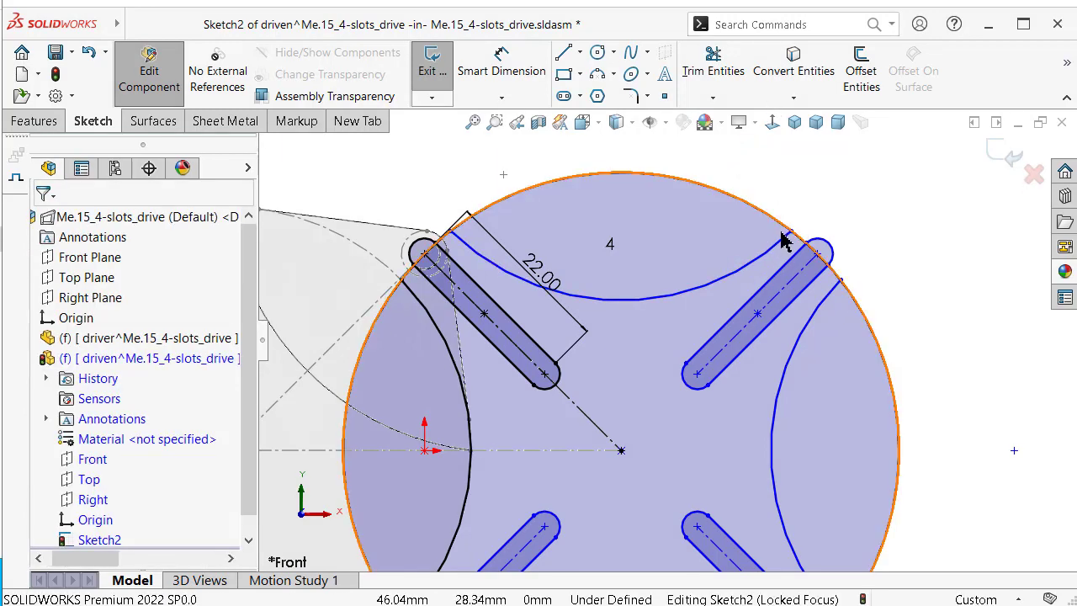
left_click(791, 100)
left_click(720, 149)
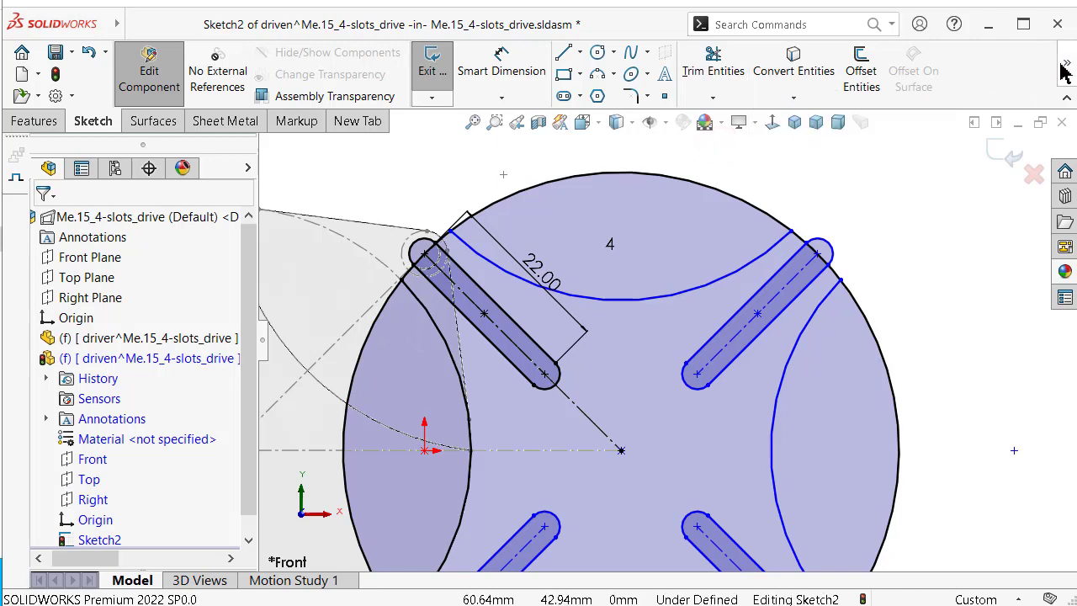
mouse_move(1063, 72)
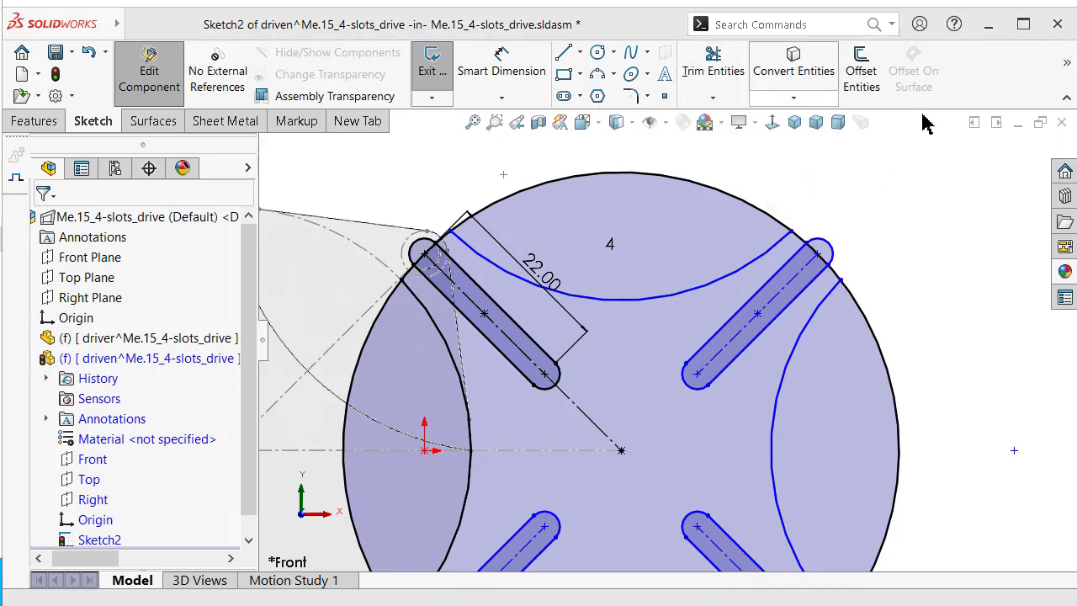
Step: Fully define the sketch by calculating relations and dimensions for the patterned arc and the patterned slot's outer end arc
left_click(836, 147)
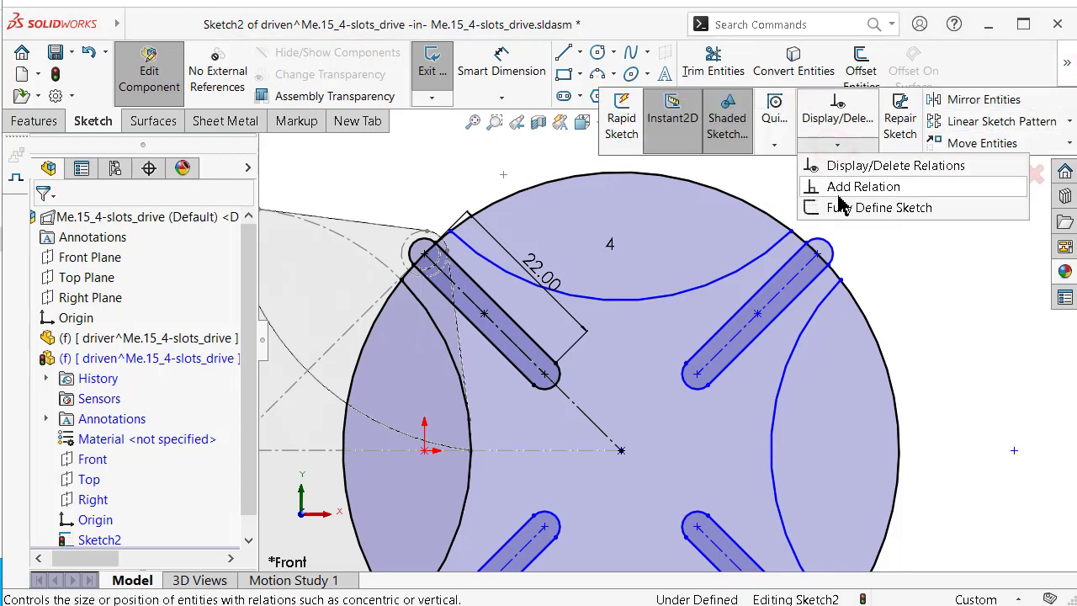
left_click(839, 207)
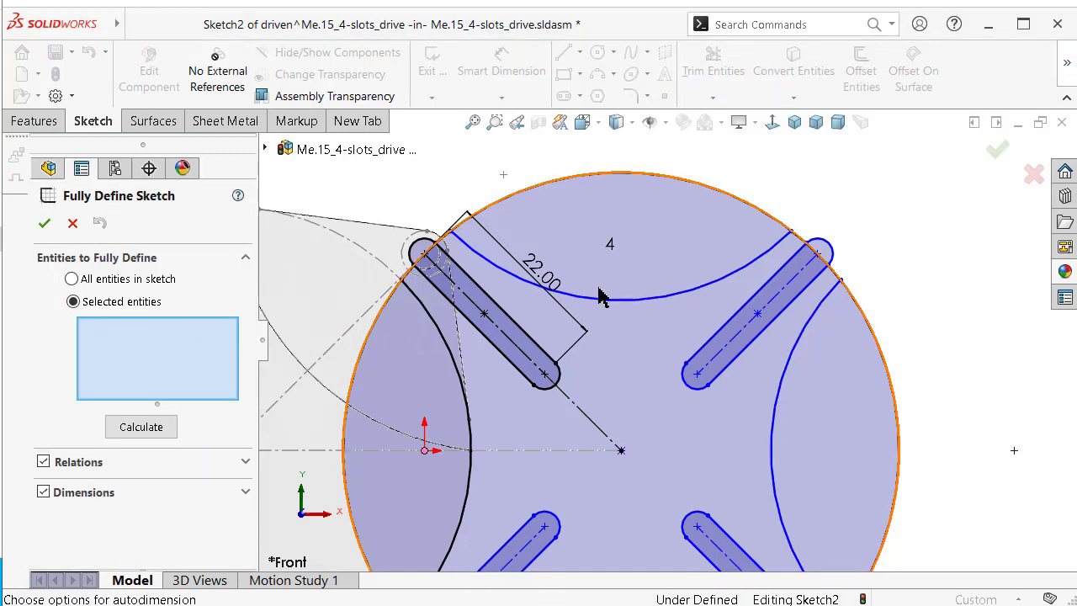
left_click(628, 300)
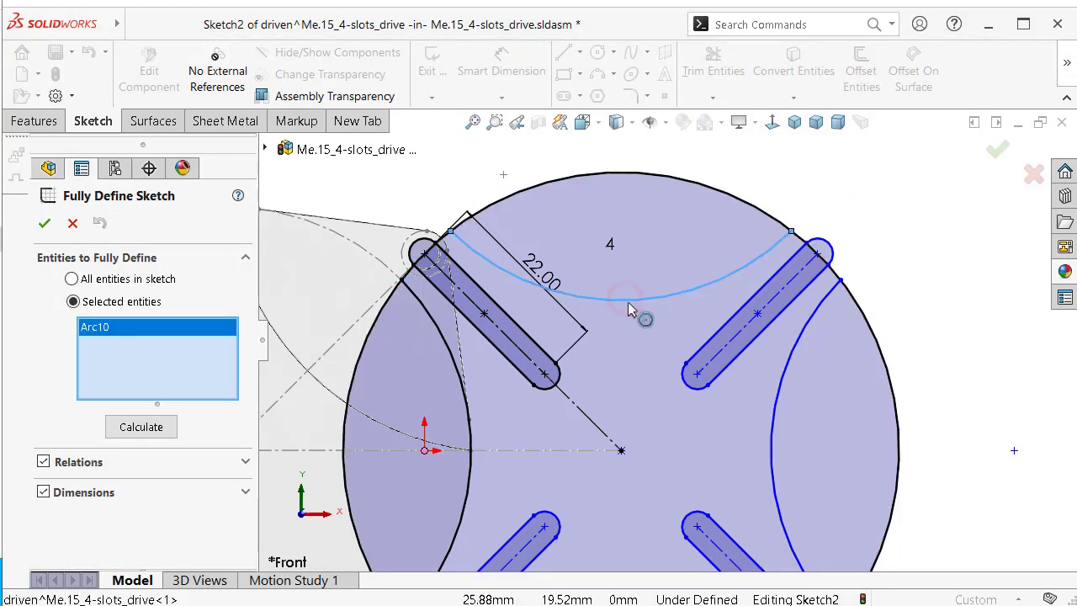
left_click(835, 254)
left_click(145, 426)
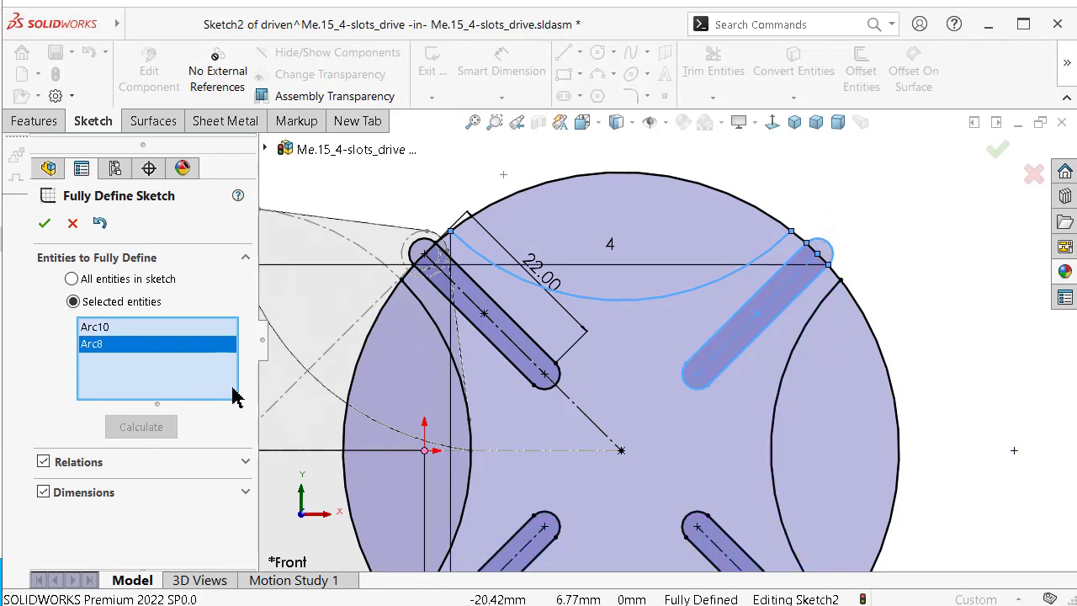
left_click(45, 223)
key("f")
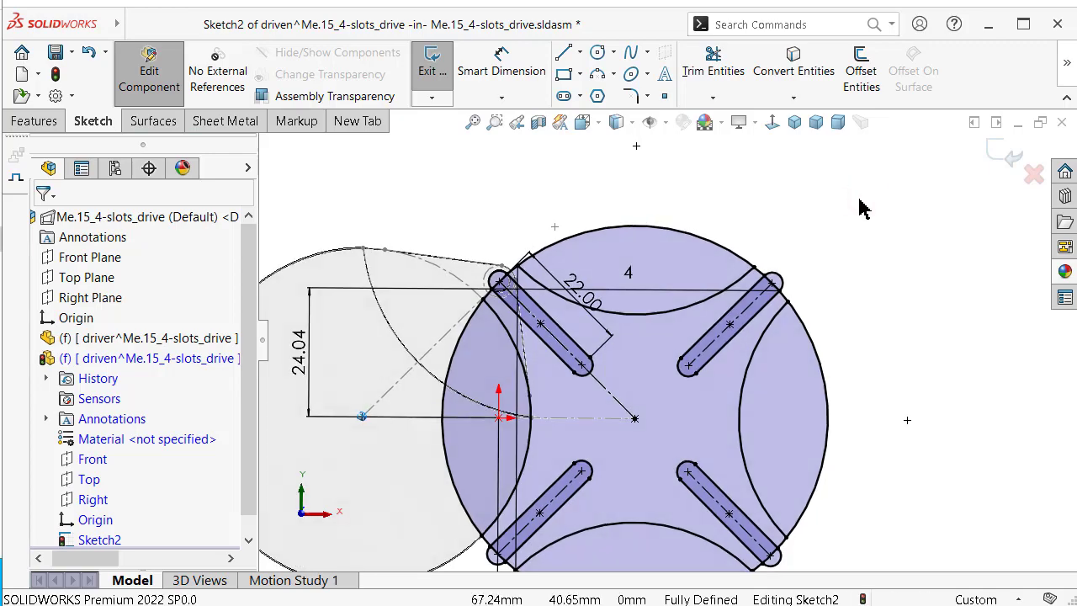
Step: Extrude the star-shaped region between the four slots and the four concave arcs to a blind depth of 4 mm
middle_click_drag(859, 199, 850, 201)
left_click(35, 123)
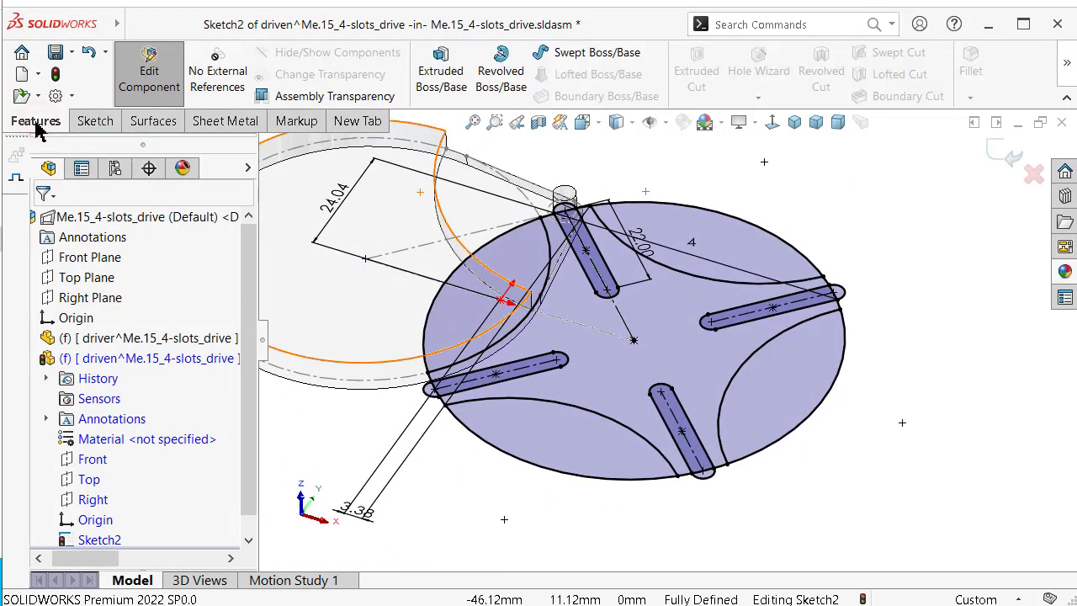
left_click(441, 71)
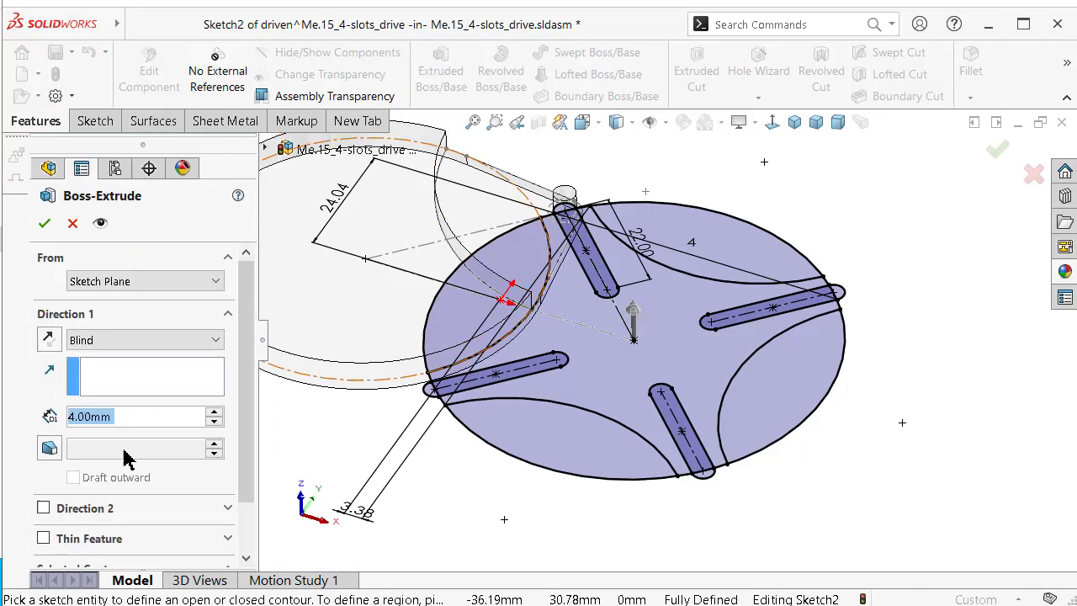
left_click(684, 369)
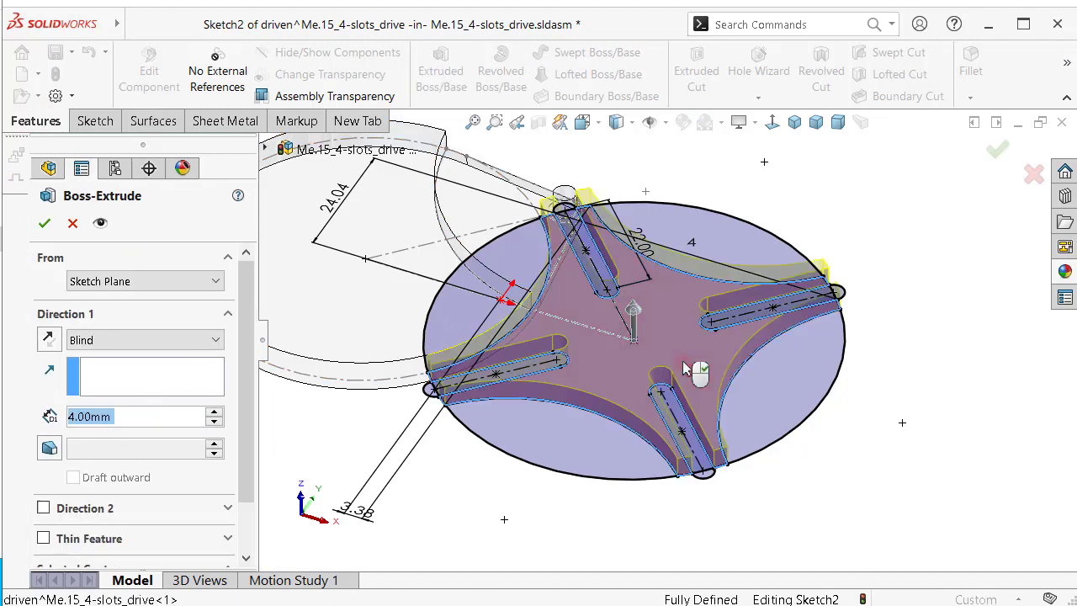
left_click(997, 151)
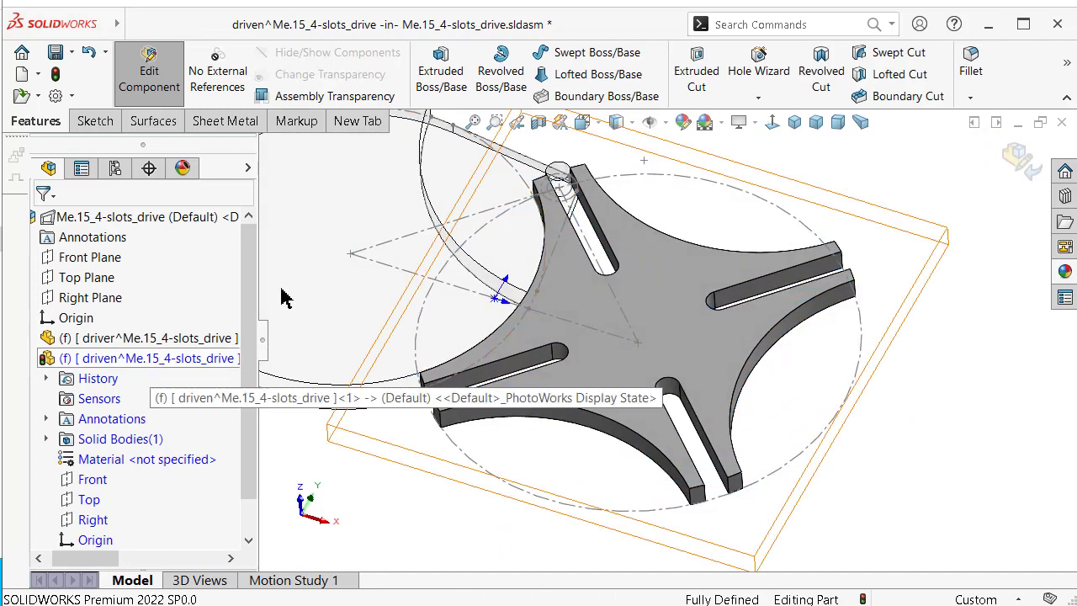
Step: Give the driven part a light orange colour from the standard swatch and return to the assembly
left_click(179, 360)
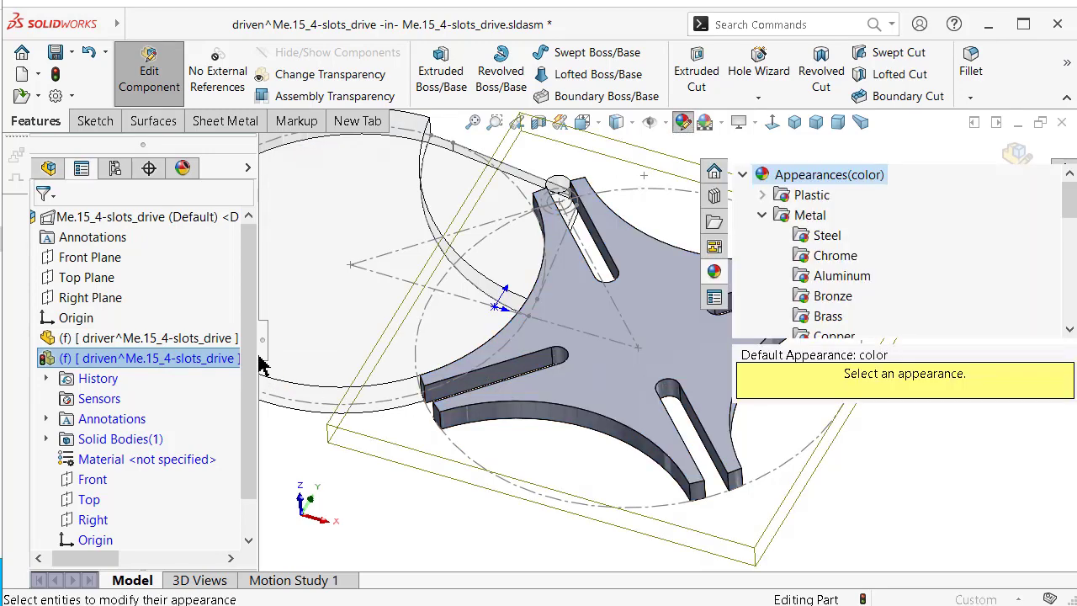
left_click_drag(247, 336, 247, 417)
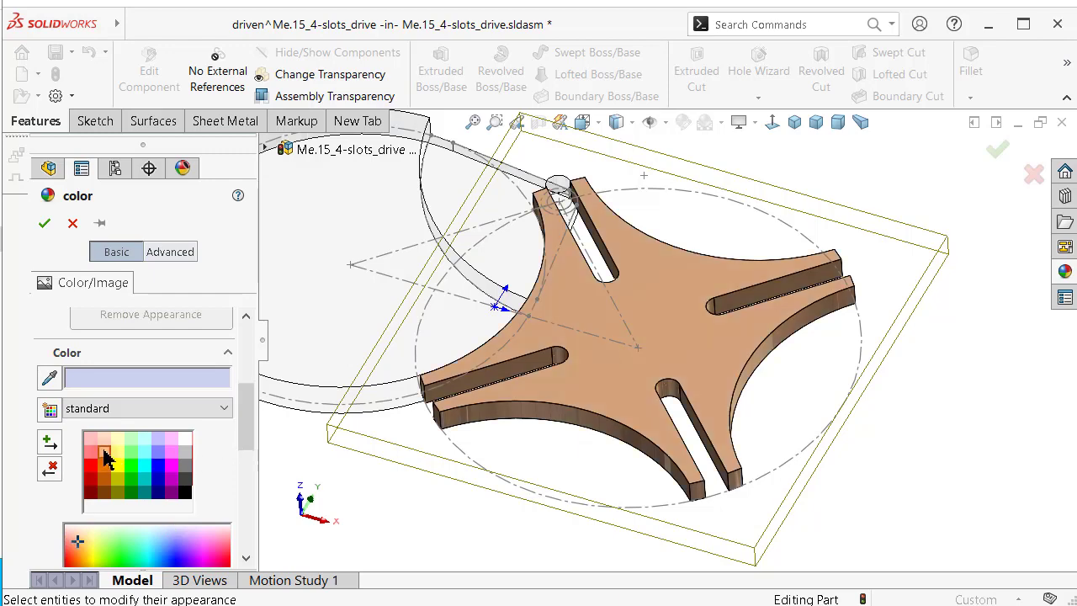
left_click(43, 224)
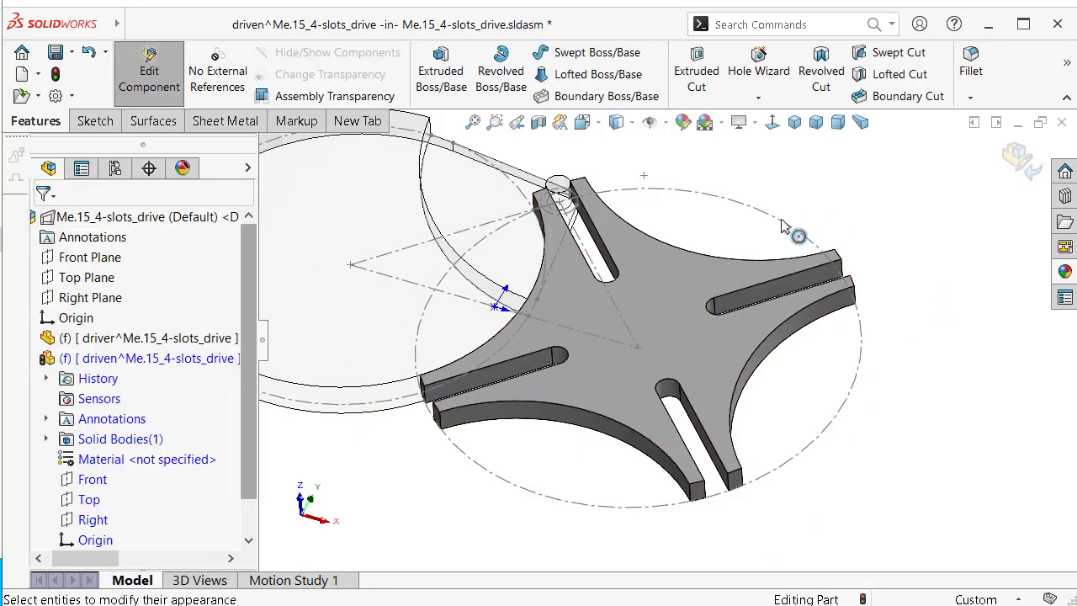
left_click(1031, 166)
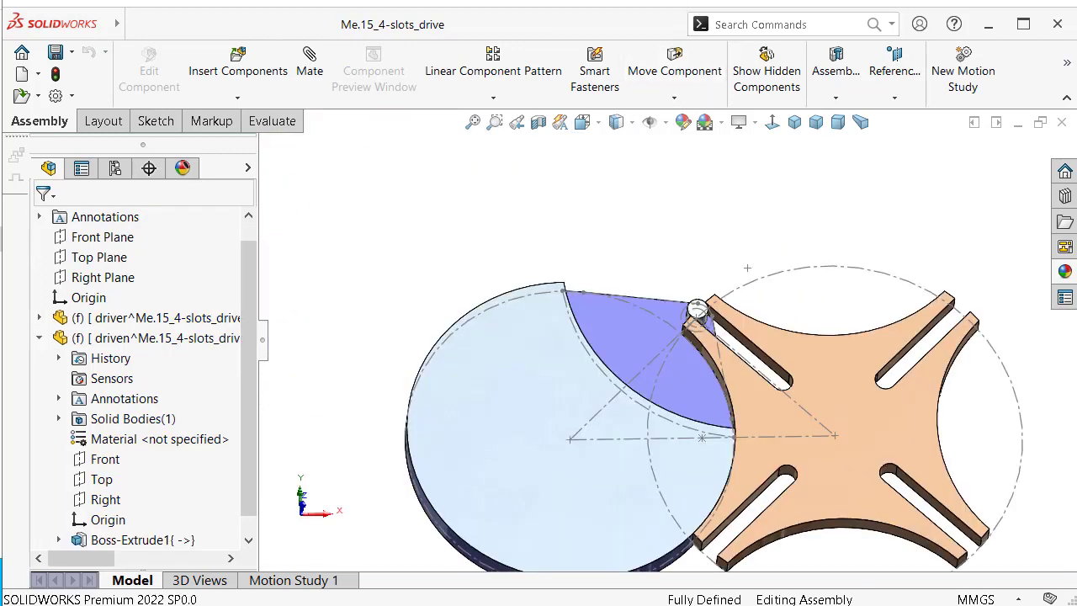
Step: Reopen the driven part's extrusion sketch and draw a circle about 9.6 mm in diameter at the centre of the driven circle
left_click(134, 341)
scroll(150, 477, "down", 1)
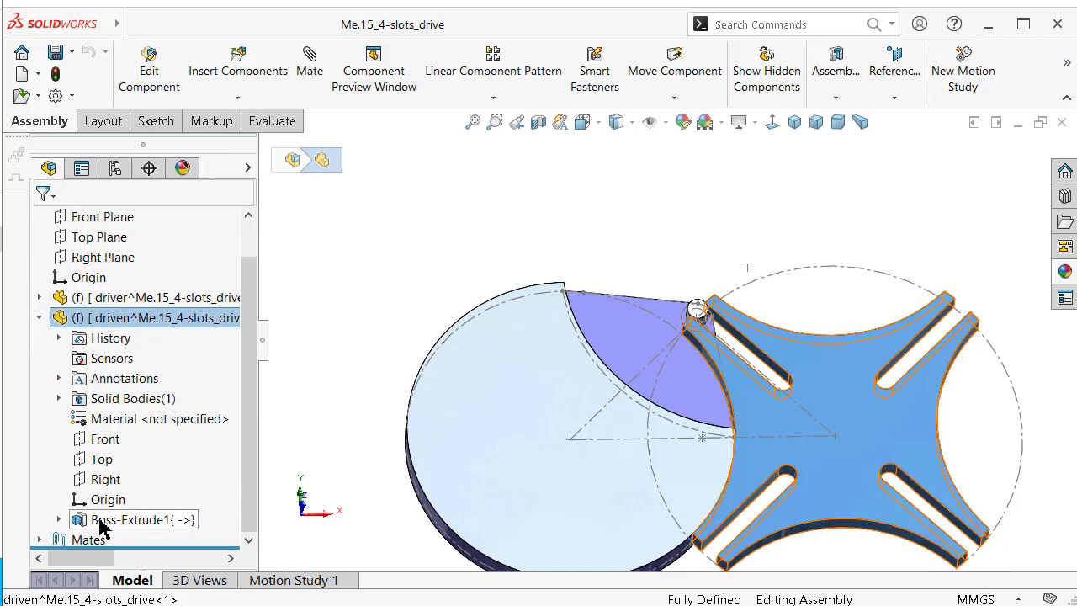
left_click(59, 520)
left_click(131, 539)
left_click(153, 486)
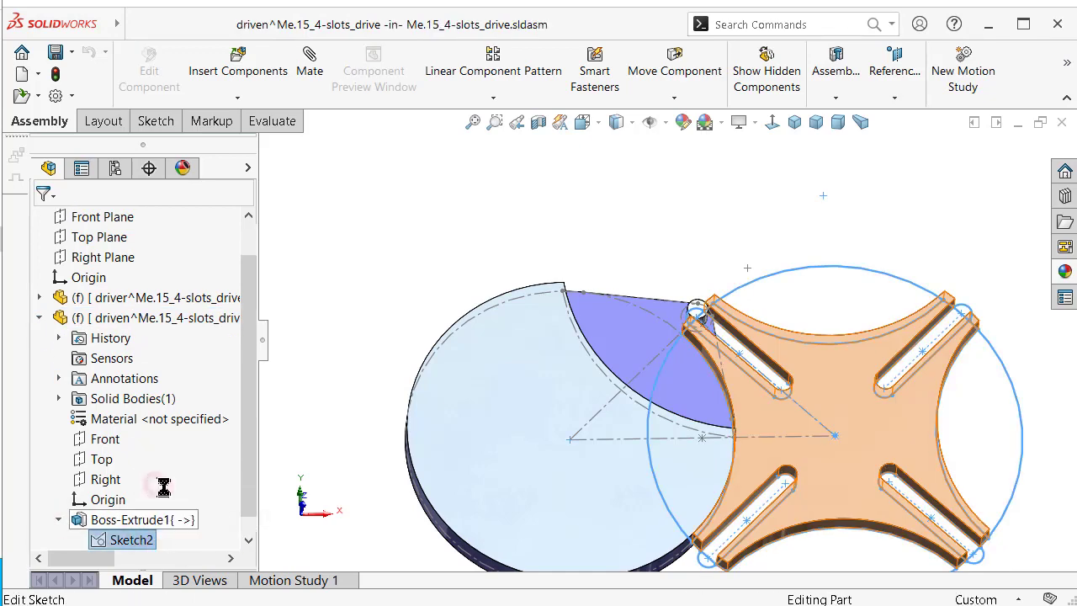
left_click(599, 53)
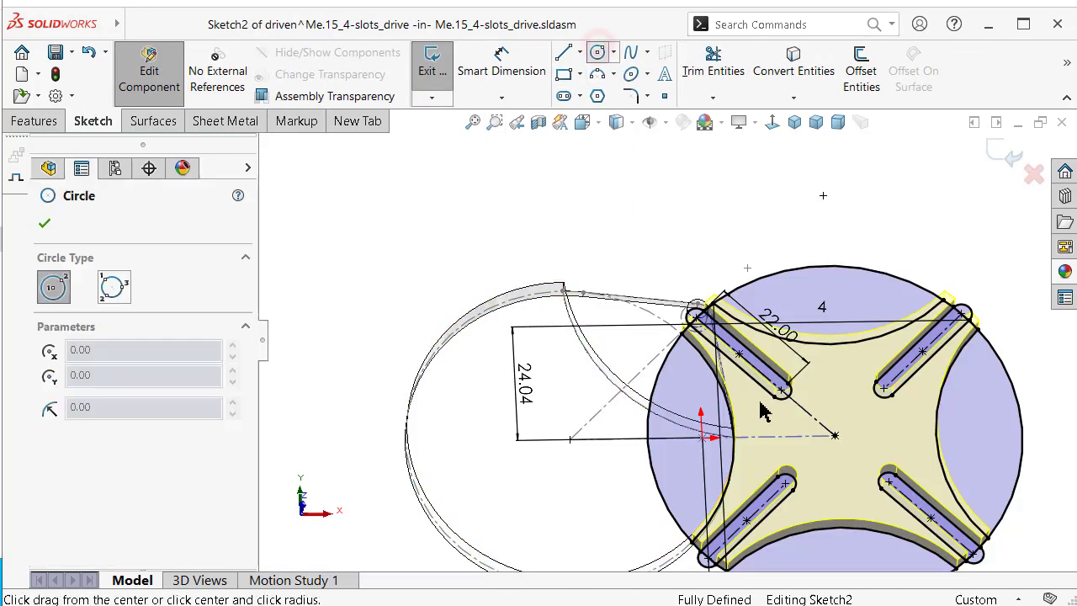
left_click(835, 435)
left_click(859, 431)
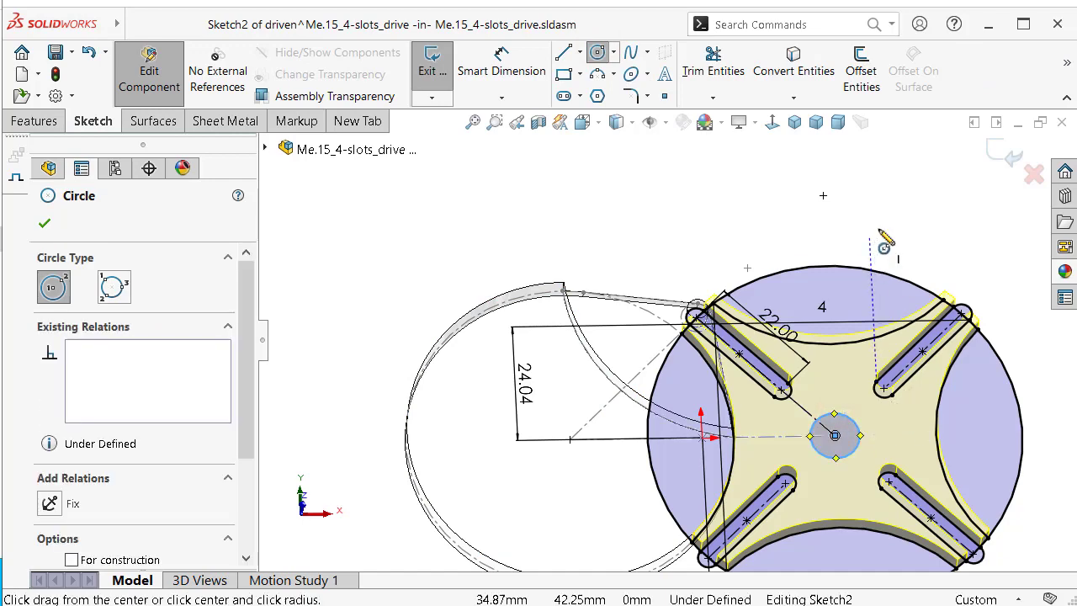
Step: Dimension the centre circle's diameter at its drawn size, close the sketch and return to the assembly
right_click_drag(884, 240, 884, 216)
left_click(858, 433)
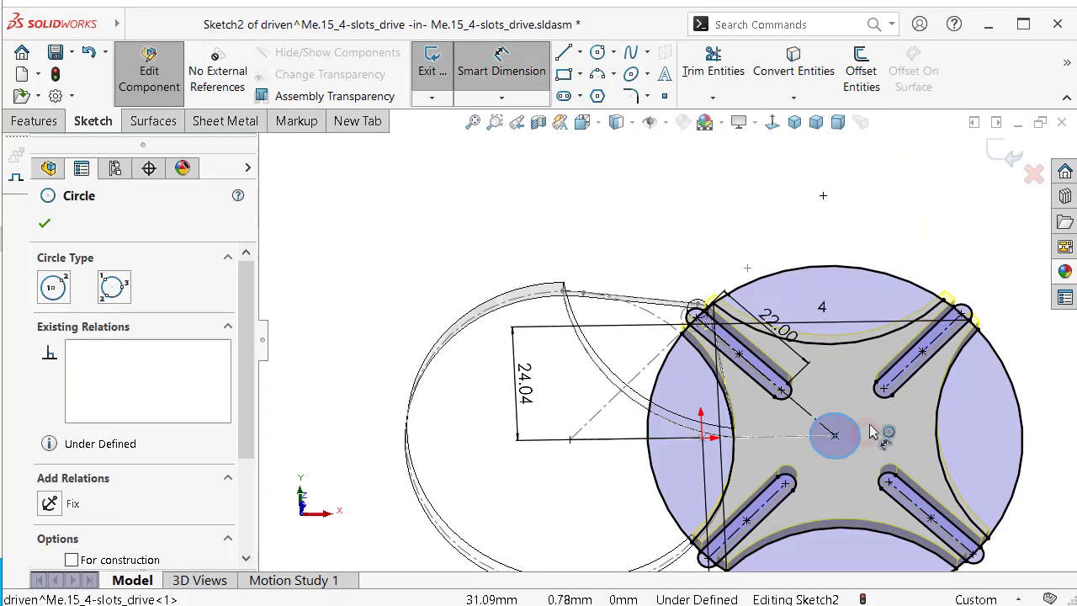
left_click(892, 240)
key("Return")
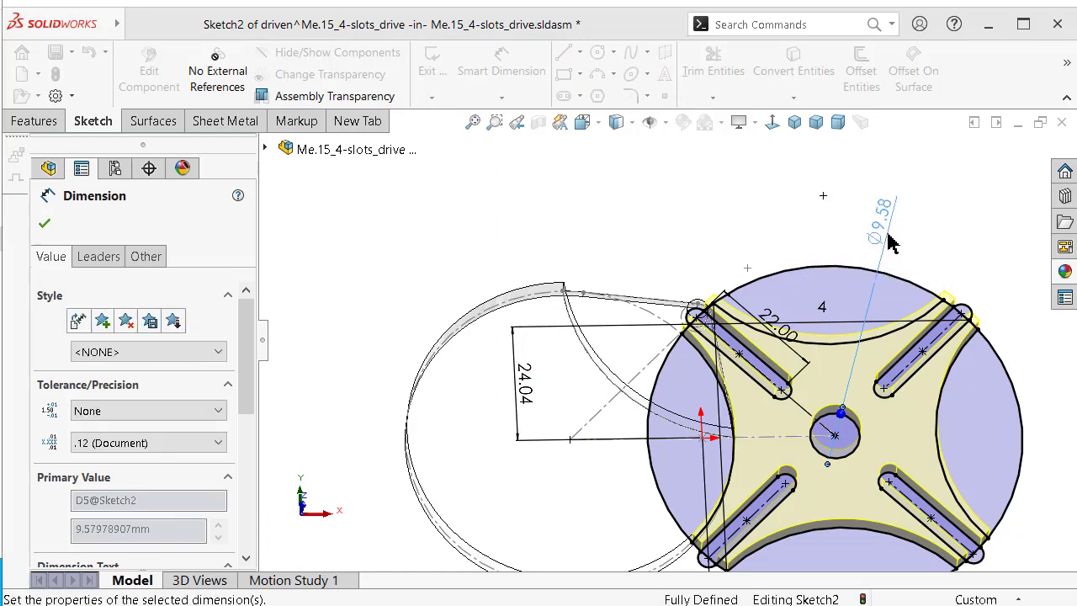
left_click(996, 152)
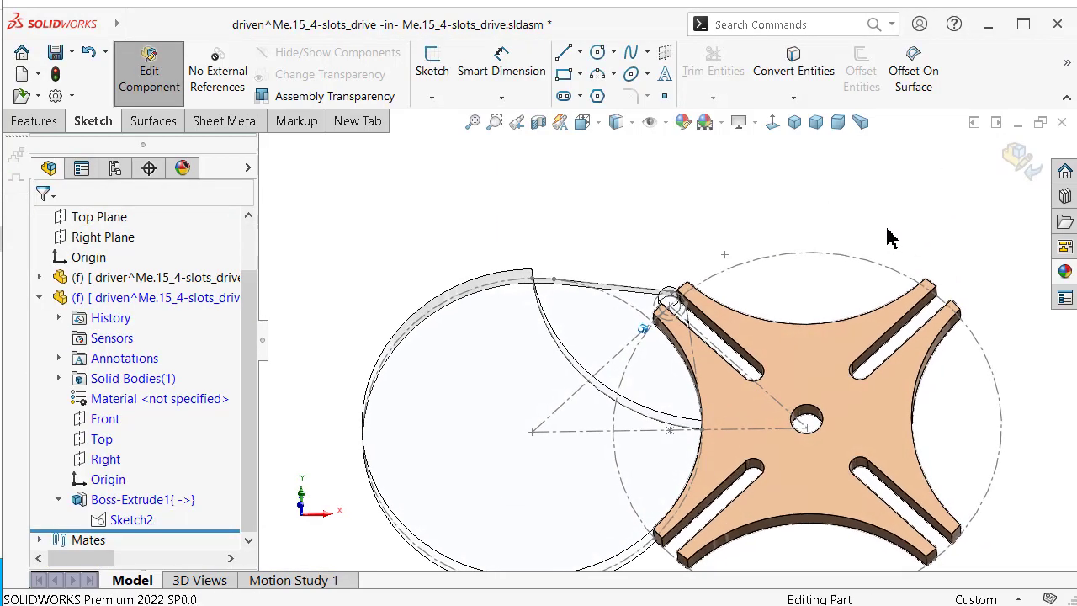
left_click(1017, 158)
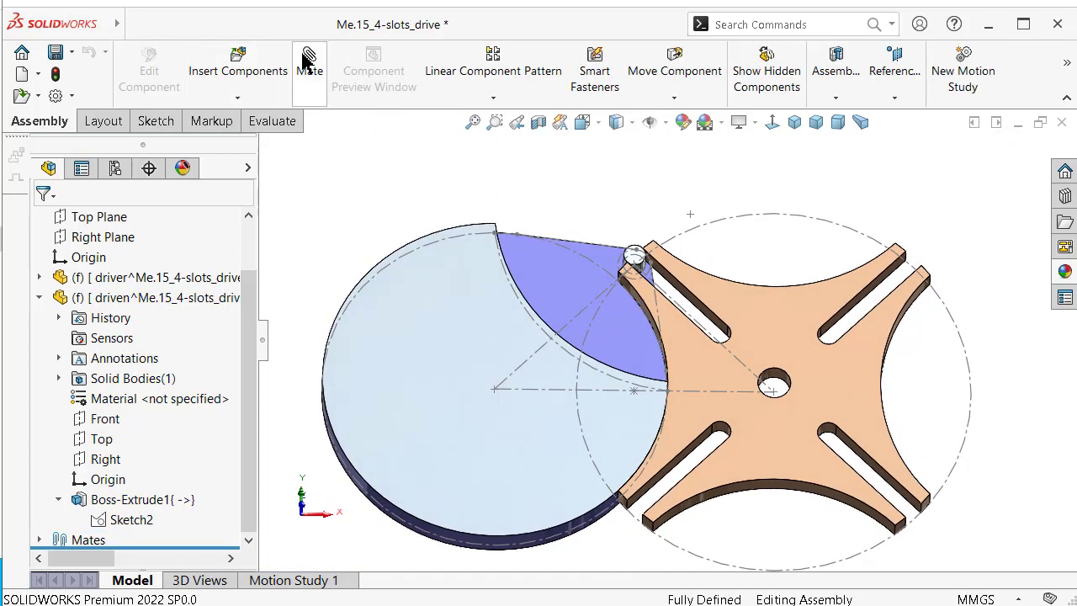
Step: Add a coincident mate between the driver's pin-carrying face and the assembly's Front Plane
left_click(38, 297)
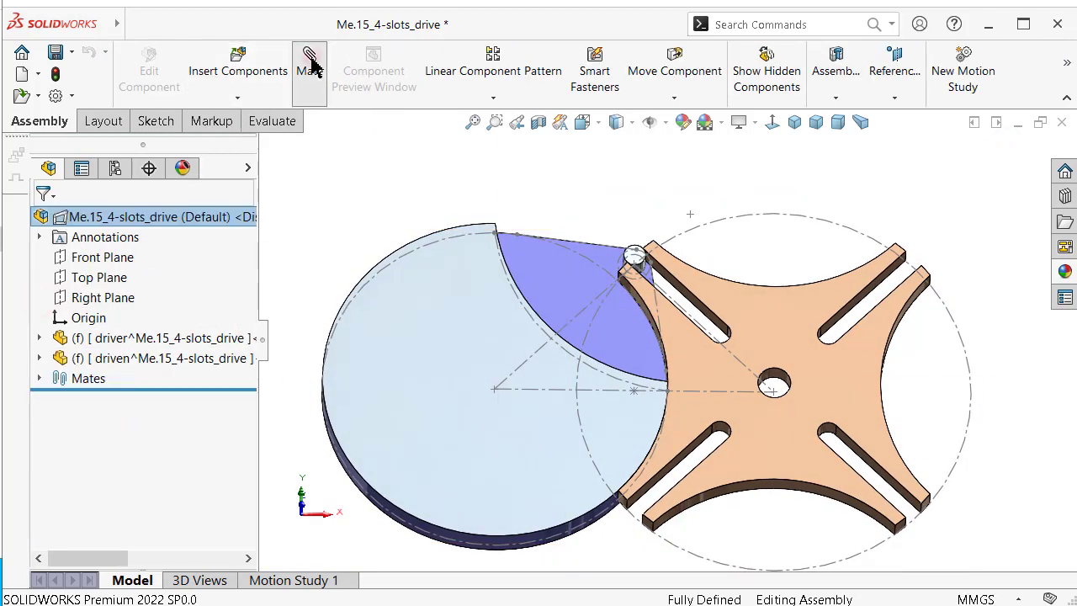
left_click(318, 87)
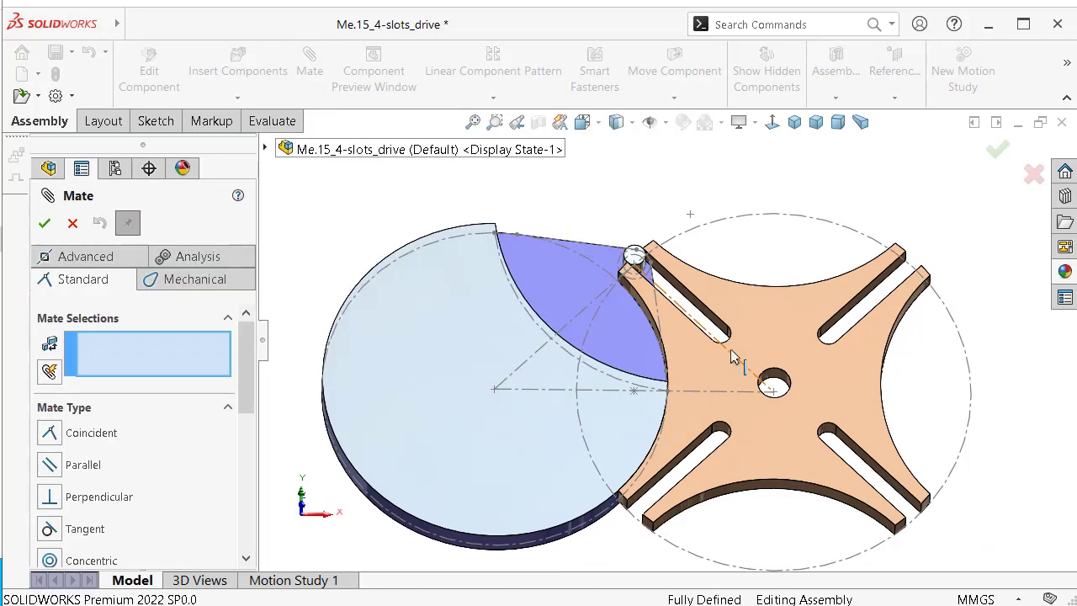
middle_click_drag(690, 277, 707, 332)
left_click(569, 326)
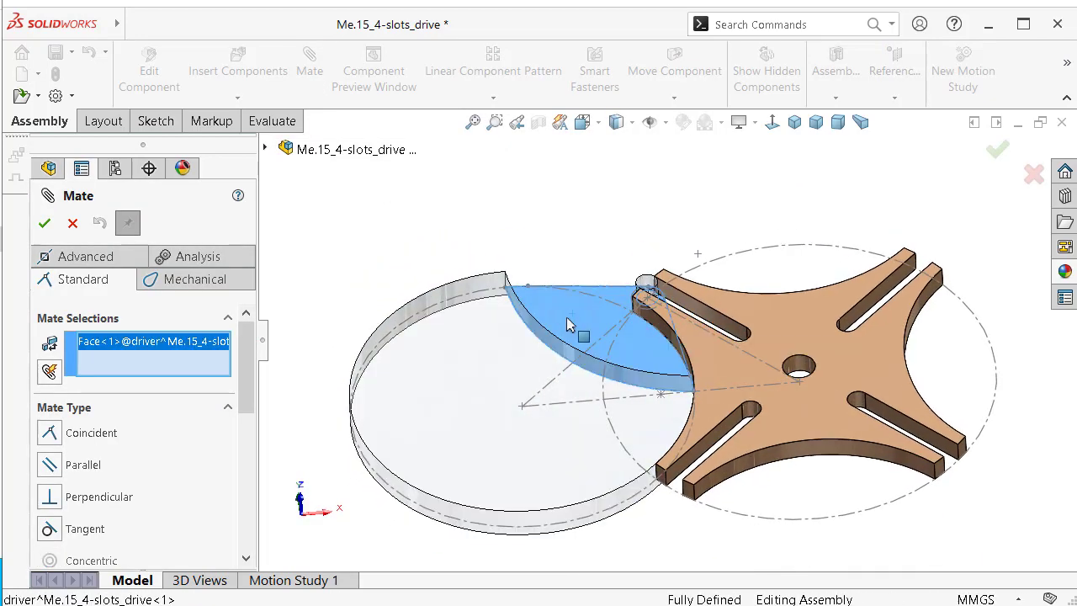
left_click(266, 149)
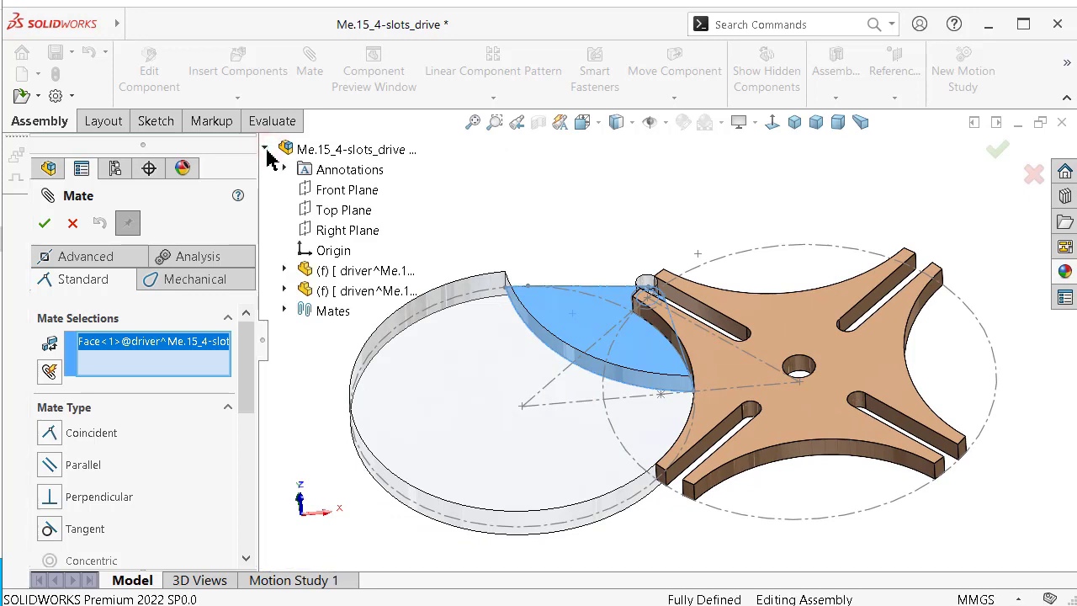
left_click(338, 199)
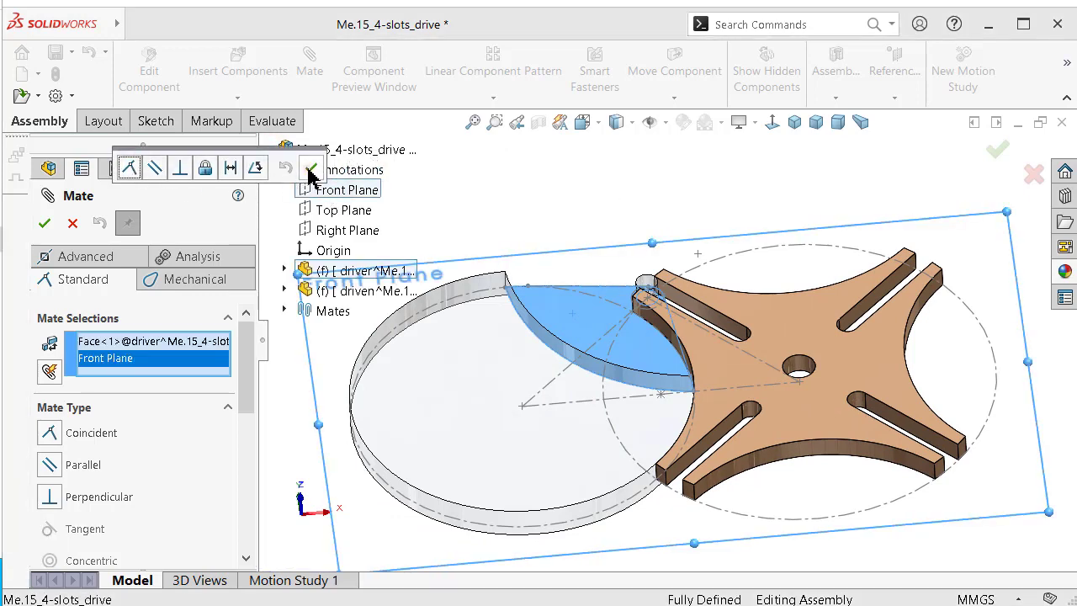
middle_click_drag(600, 349, 477, 422)
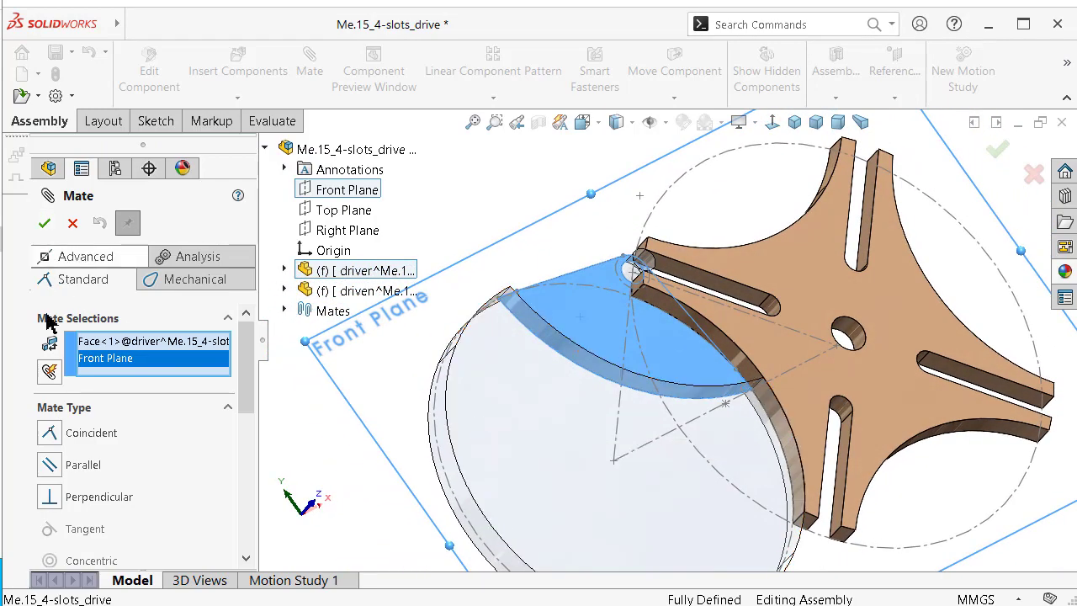
left_click(53, 435)
left_click(45, 224)
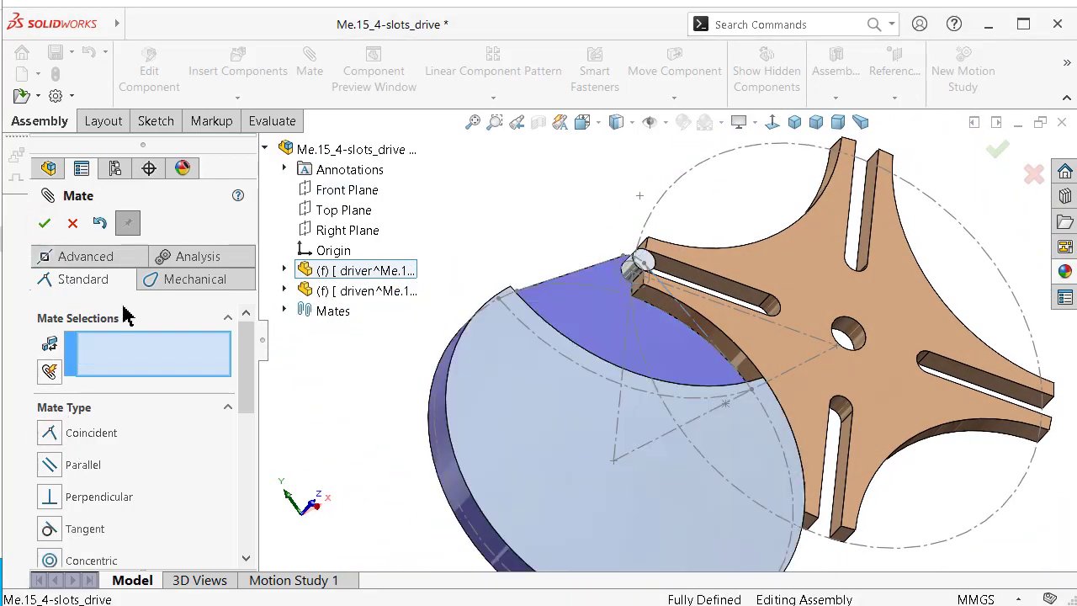
Step: Add a concentric mate between the driver disc's outer cylindrical face and the driver circle in the layout sketch
scroll(374, 398, "down", 2)
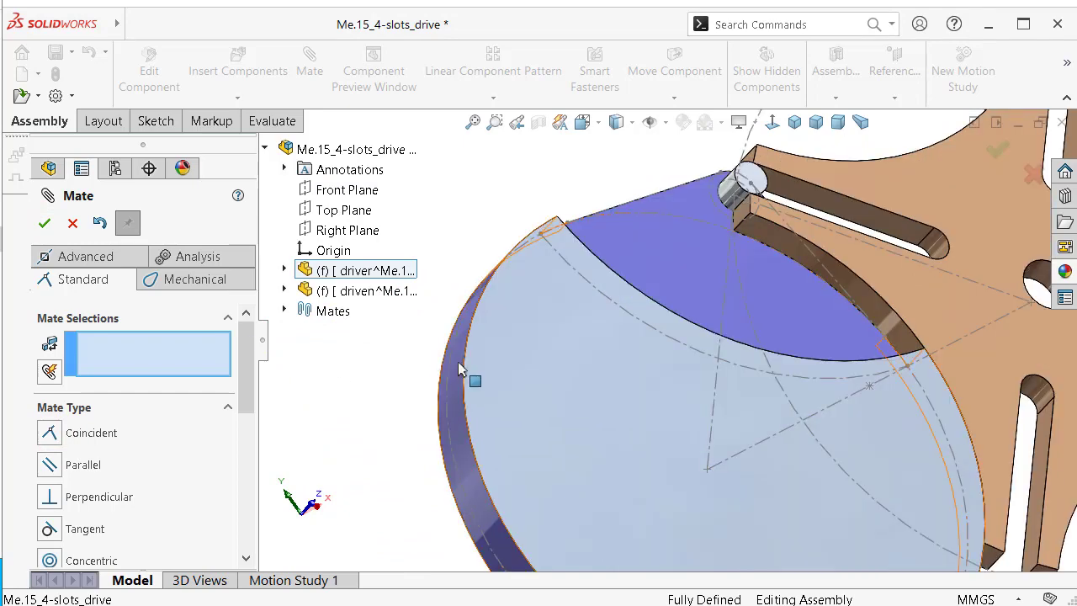
left_click(461, 368)
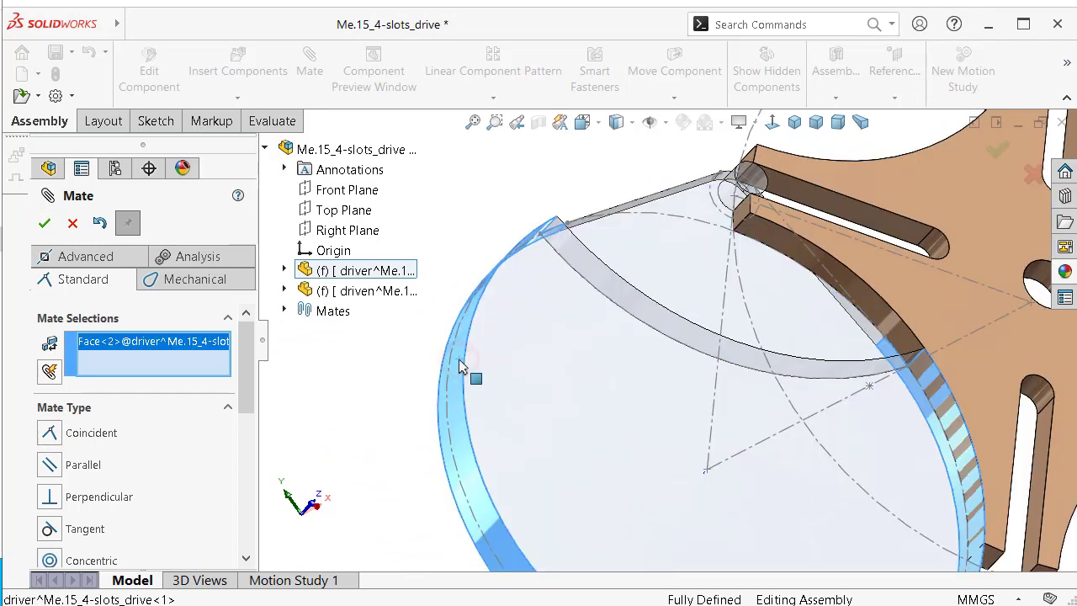
left_click(670, 221)
left_click(741, 194)
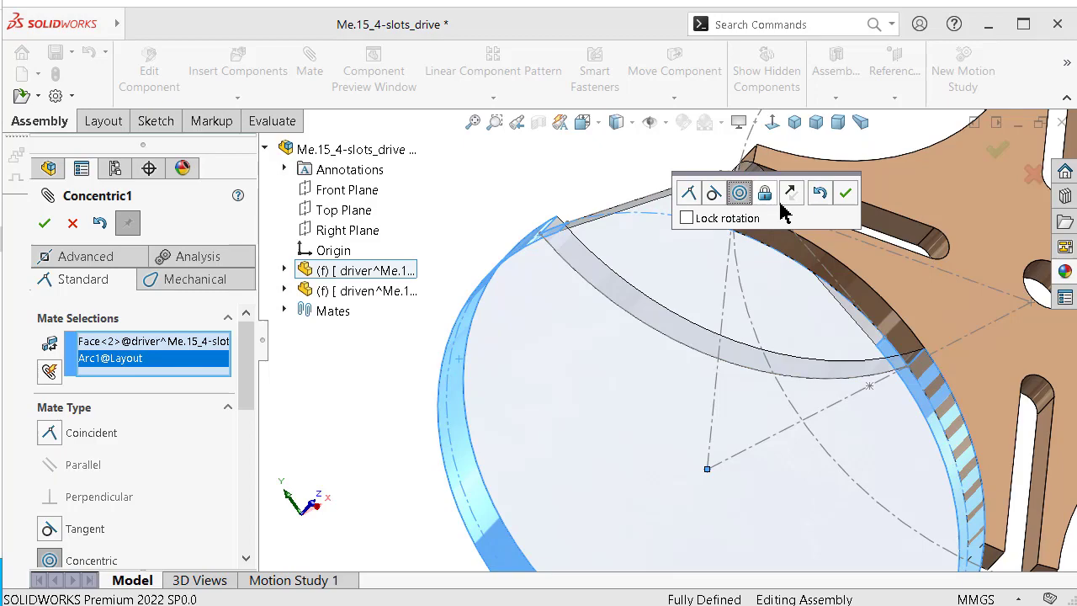
left_click(846, 193)
Step: Add a coincident mate between the driver's pin-carrying face and the back face of the driven part
middle_click_drag(734, 258, 682, 264)
scroll(688, 254, "up", 1)
left_click(547, 233)
middle_click_drag(640, 355, 740, 249)
left_click(740, 249)
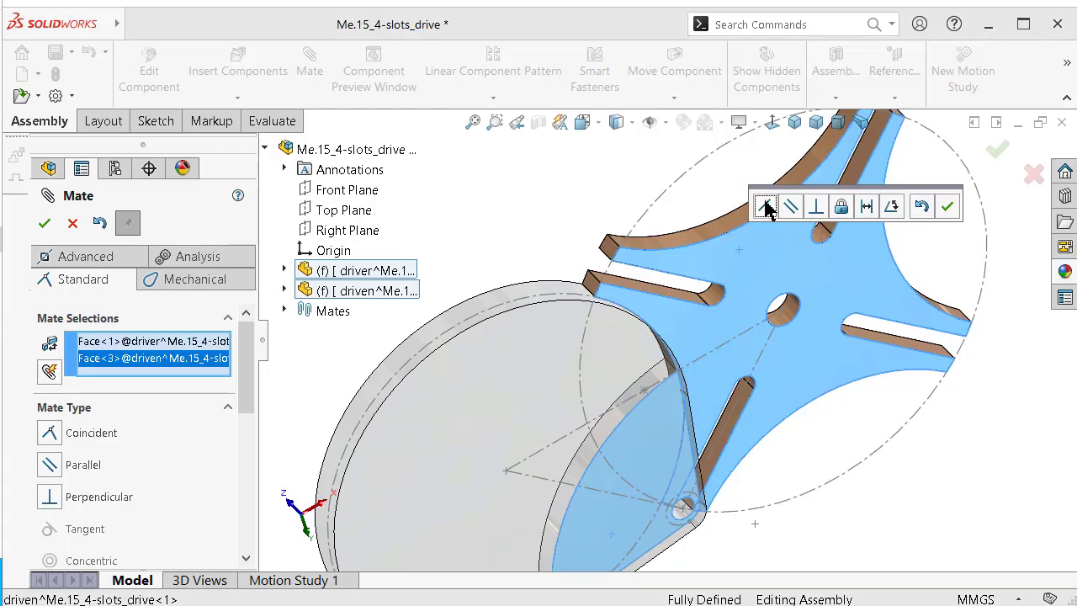
left_click(970, 206)
Step: Add a concentric mate between the driven part's centre hole and the driven circle in the layout sketch
middle_click_drag(974, 216, 875, 238)
left_click(761, 309)
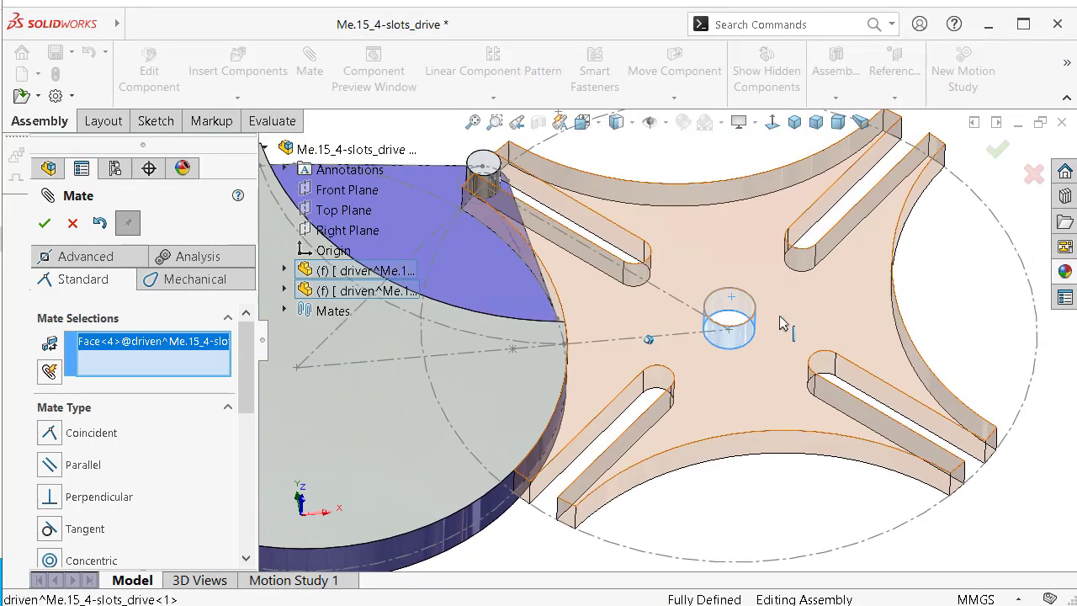
middle_click_drag(781, 324, 885, 320)
left_click(880, 319)
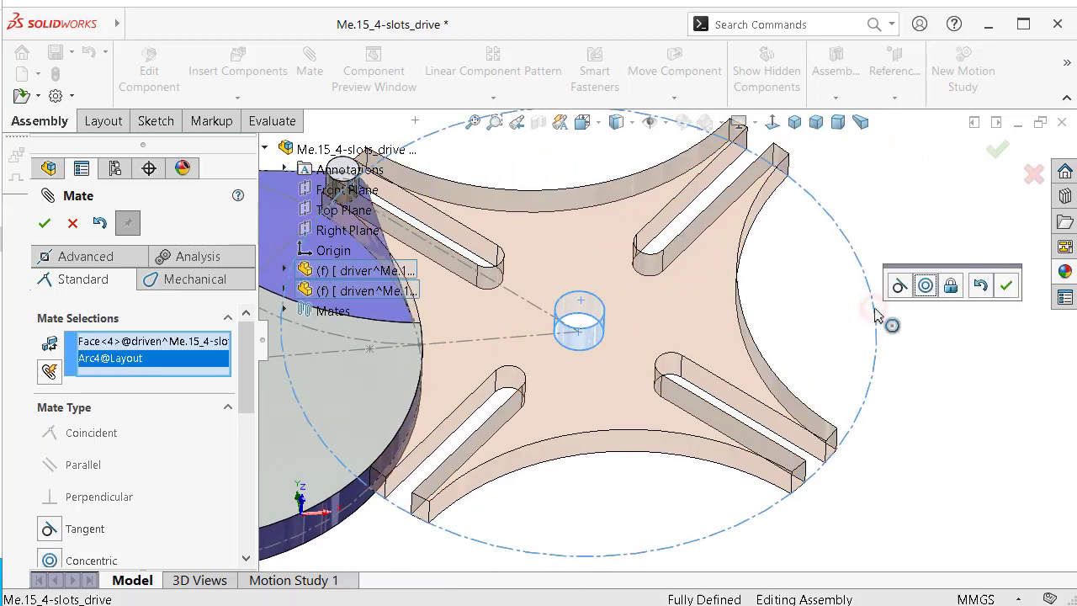
left_click(925, 287)
left_click(1030, 286)
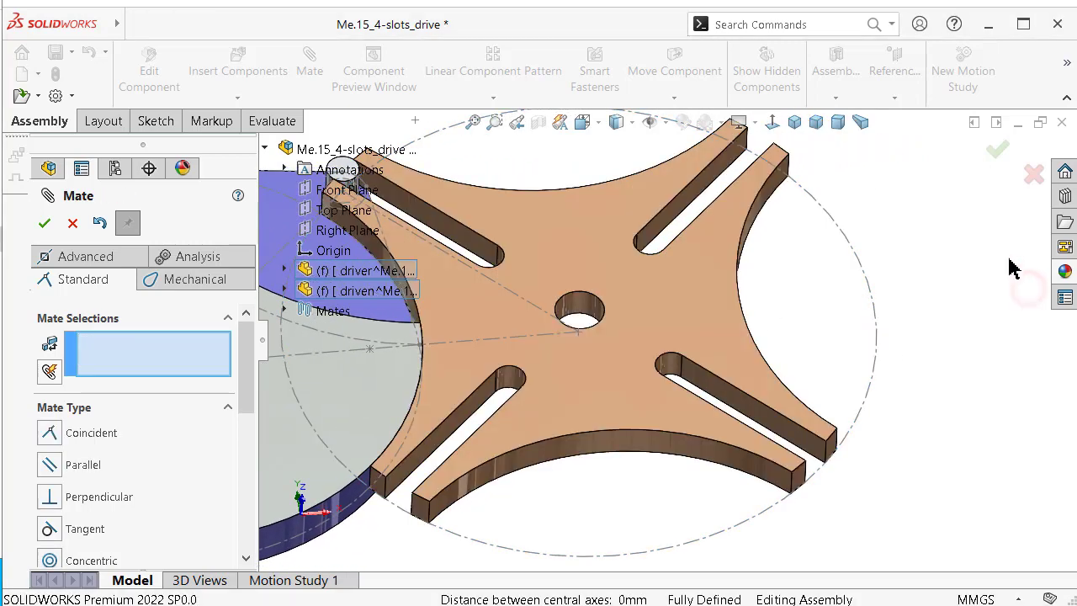
Step: Finish mating and float both the driver and the driven components so they can move within their mates
left_click(996, 162)
left_click(209, 340)
right_click(209, 341)
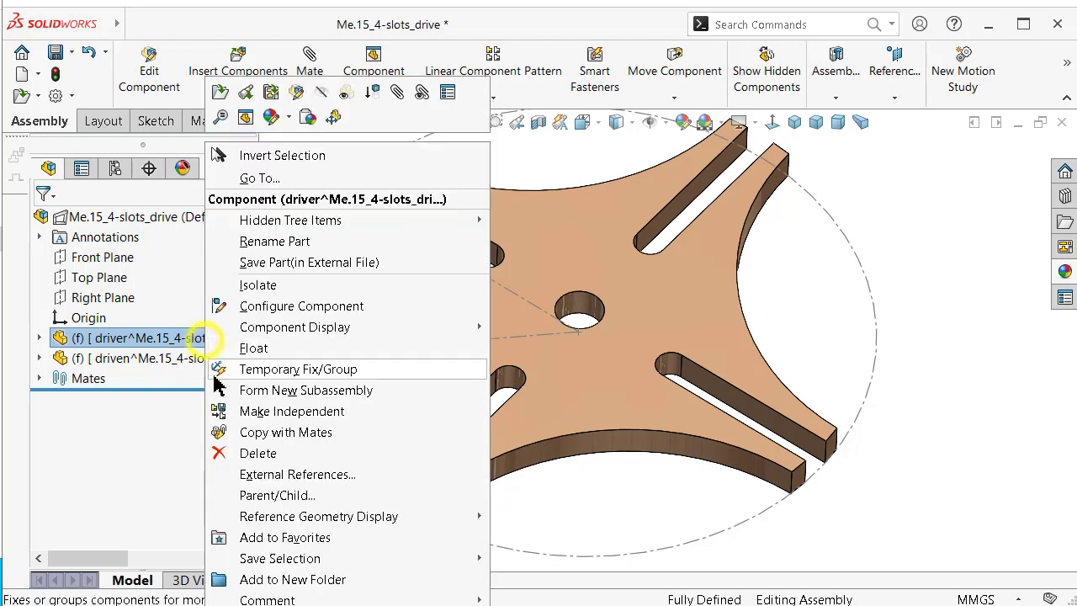
left_click(261, 348)
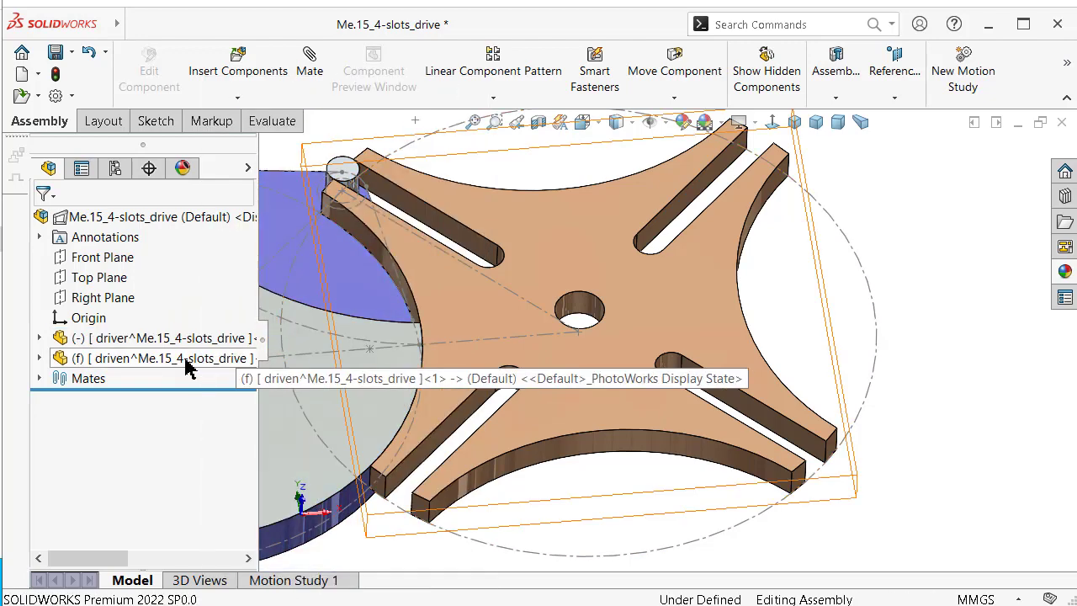
left_click(185, 359)
right_click(186, 359)
left_click(247, 346)
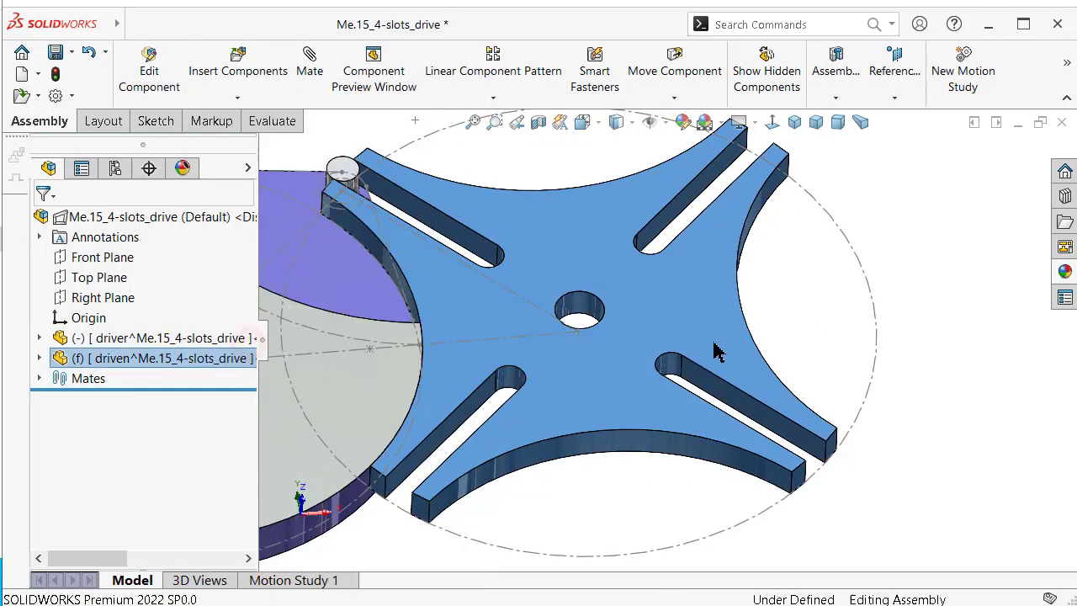
left_click(941, 282)
Step: Enable the SOLIDWORKS Motion add-in and set the study type of Motion Study 1 to Motion Analysis
left_click(296, 580)
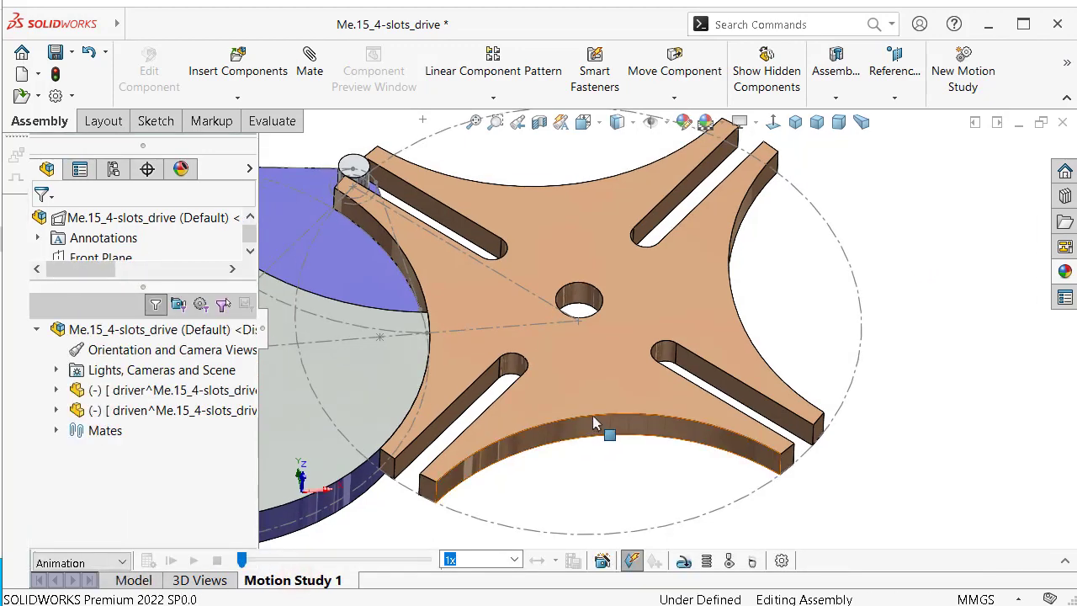
left_click(103, 563)
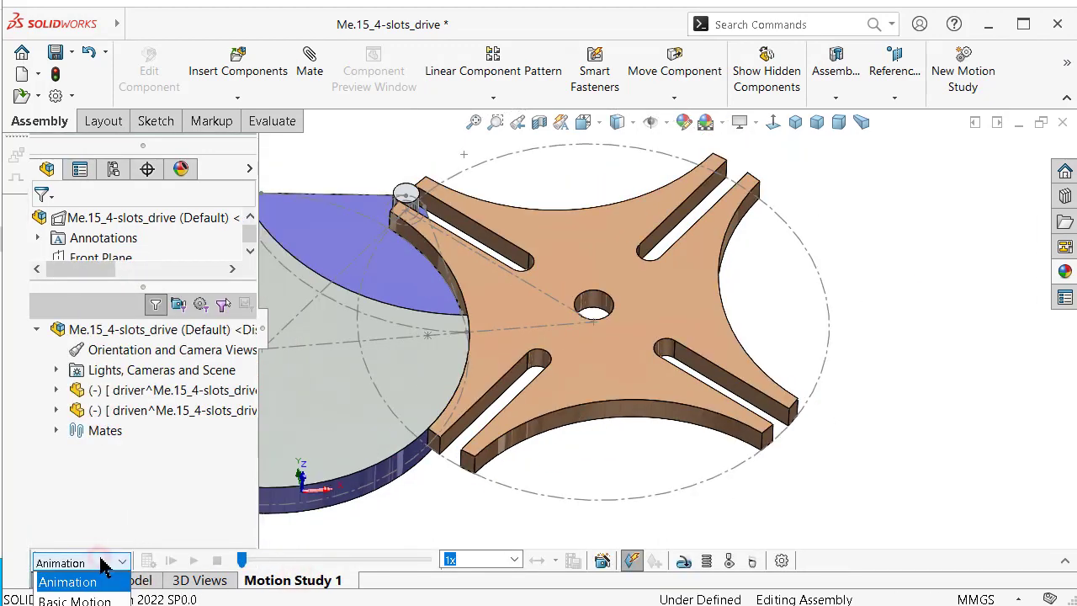
left_click(827, 26)
type("add")
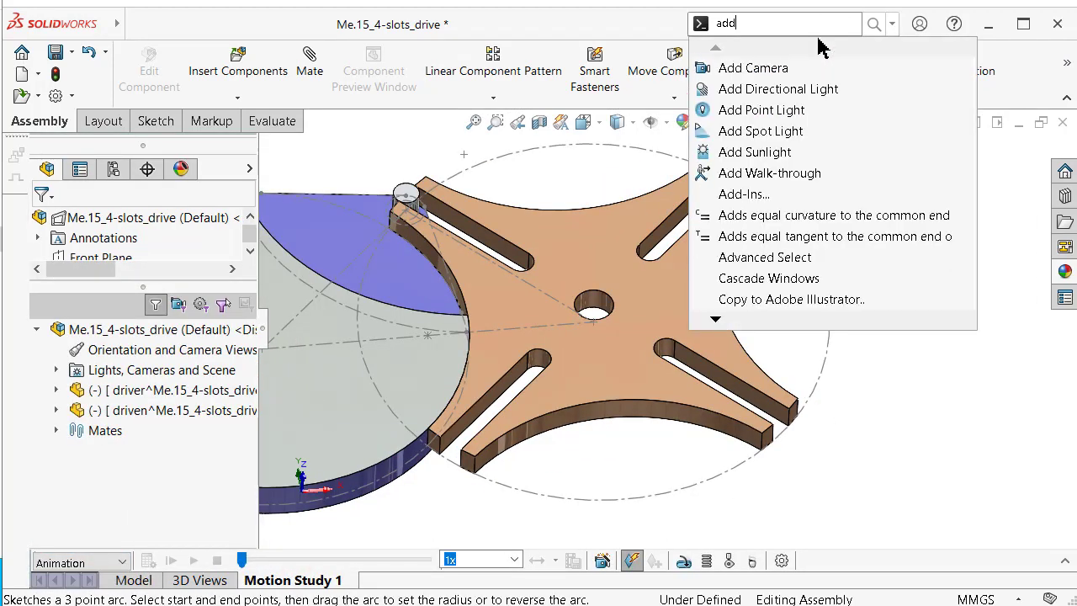
left_click(791, 73)
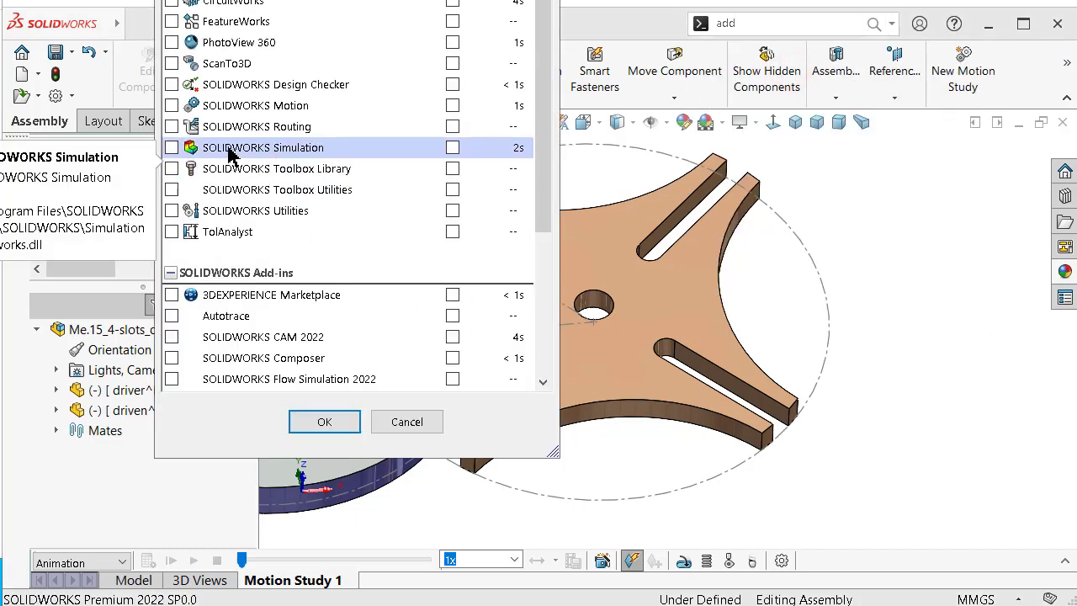
left_click(172, 105)
left_click(322, 422)
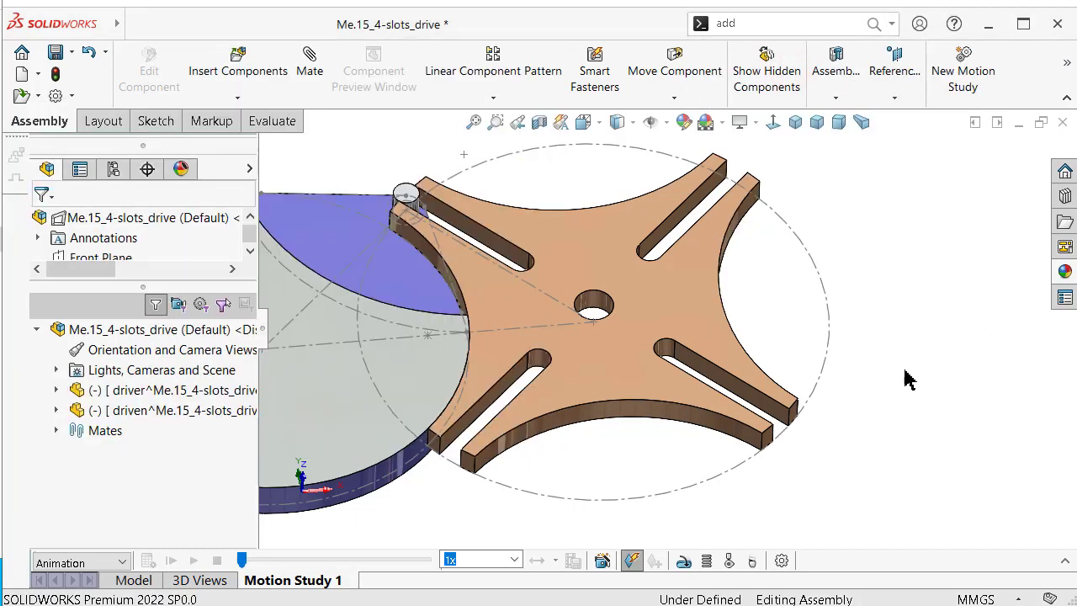
left_click(91, 563)
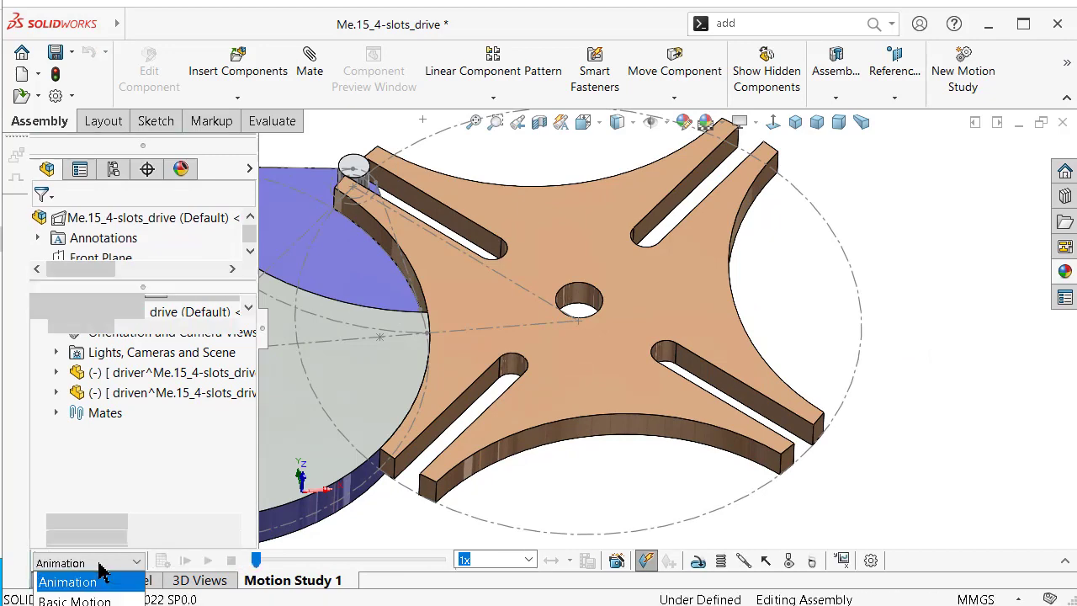
left_click(308, 528)
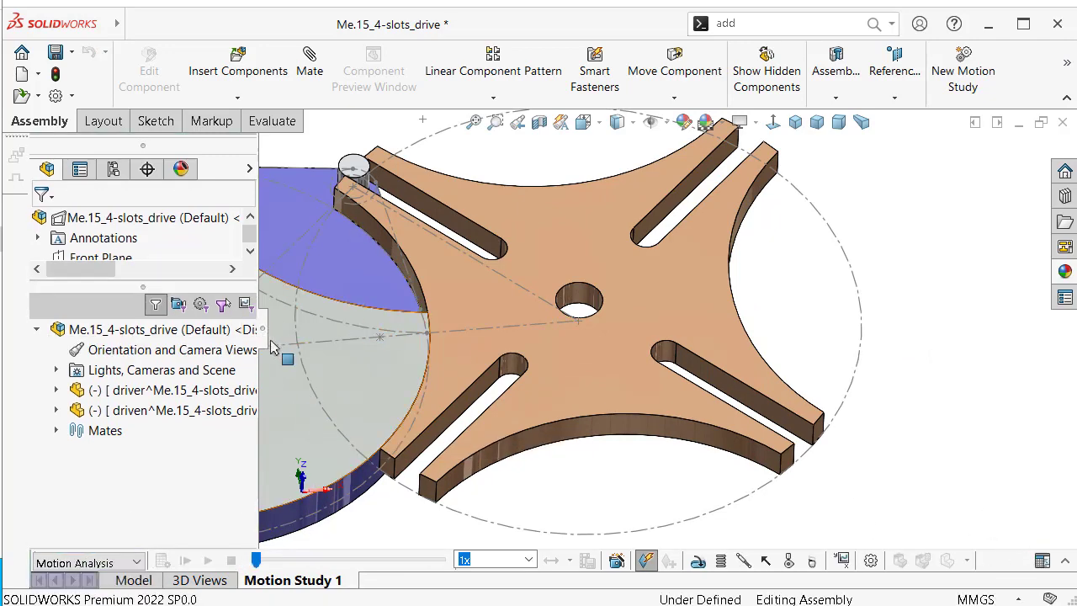
Step: Add a constant-speed rotary motor on the outer cylindrical face of the driver disc
middle_click_drag(812, 409, 804, 376)
scroll(801, 409, "up", 1)
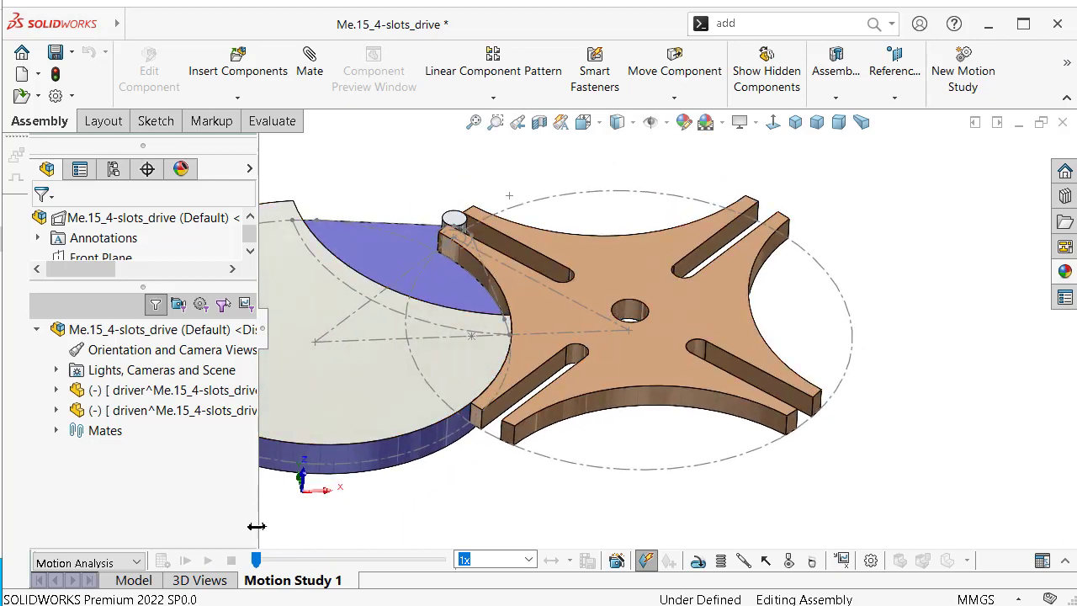
left_click(698, 561)
mouse_move(249, 364)
left_mouse_down()
mouse_move(253, 392)
mouse_move(250, 361)
left_mouse_up()
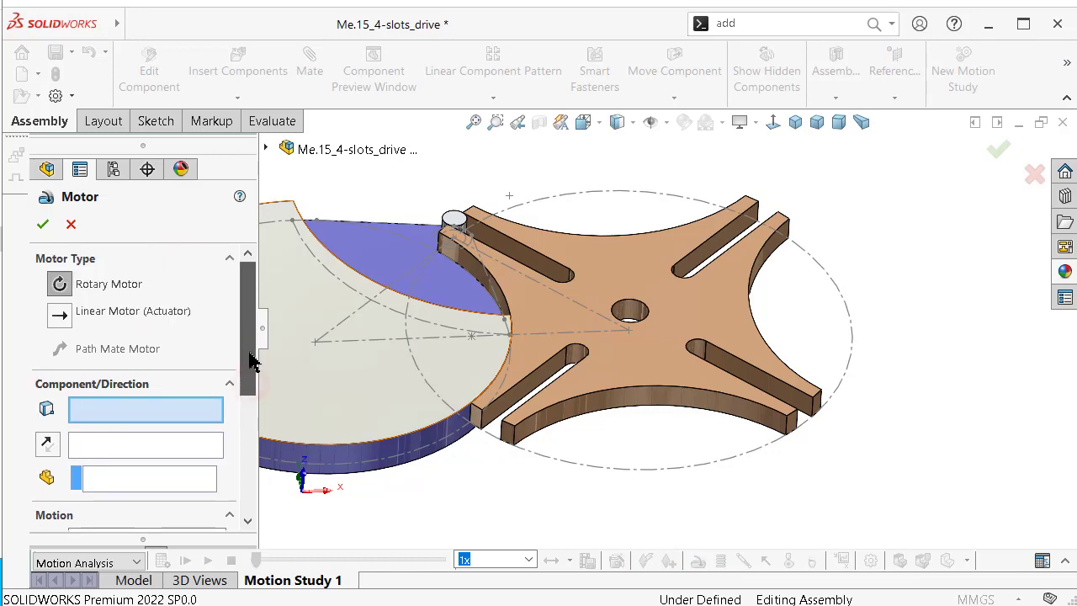
left_click(403, 448)
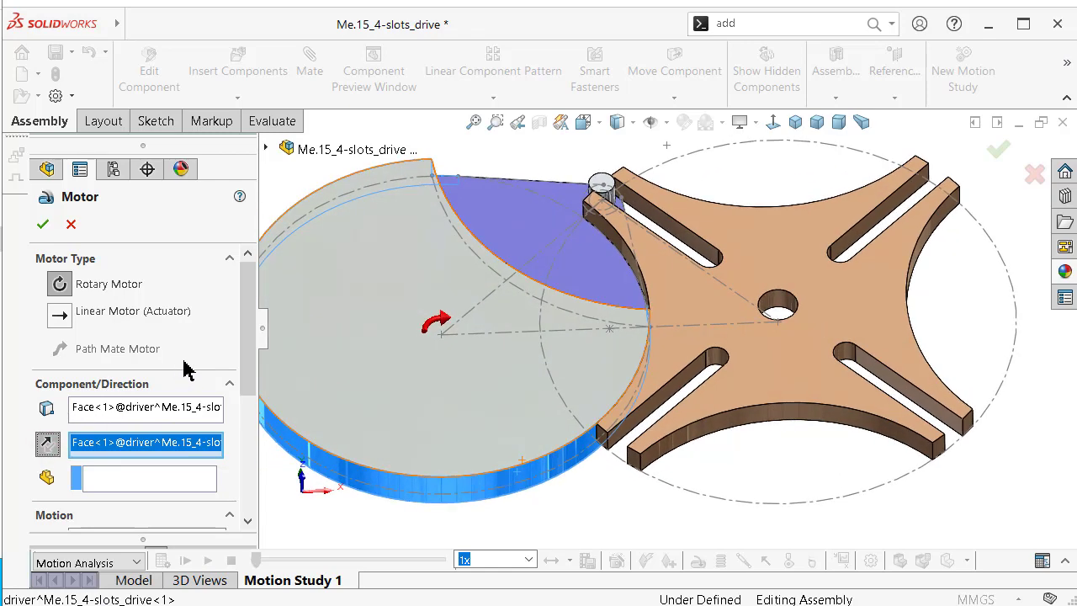
scroll(250, 345, "down", 3)
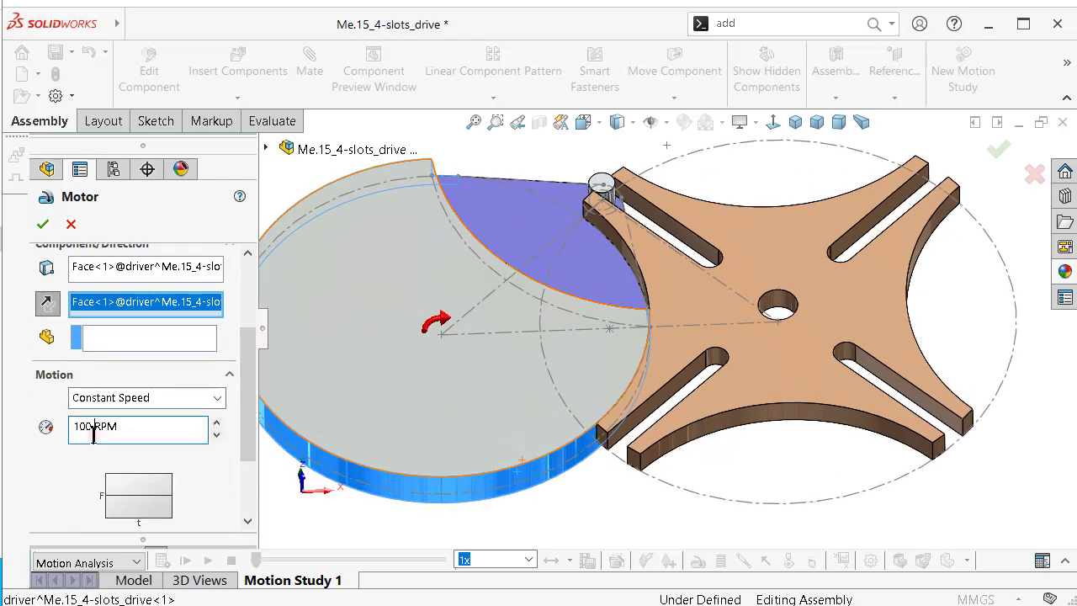
left_click(43, 225)
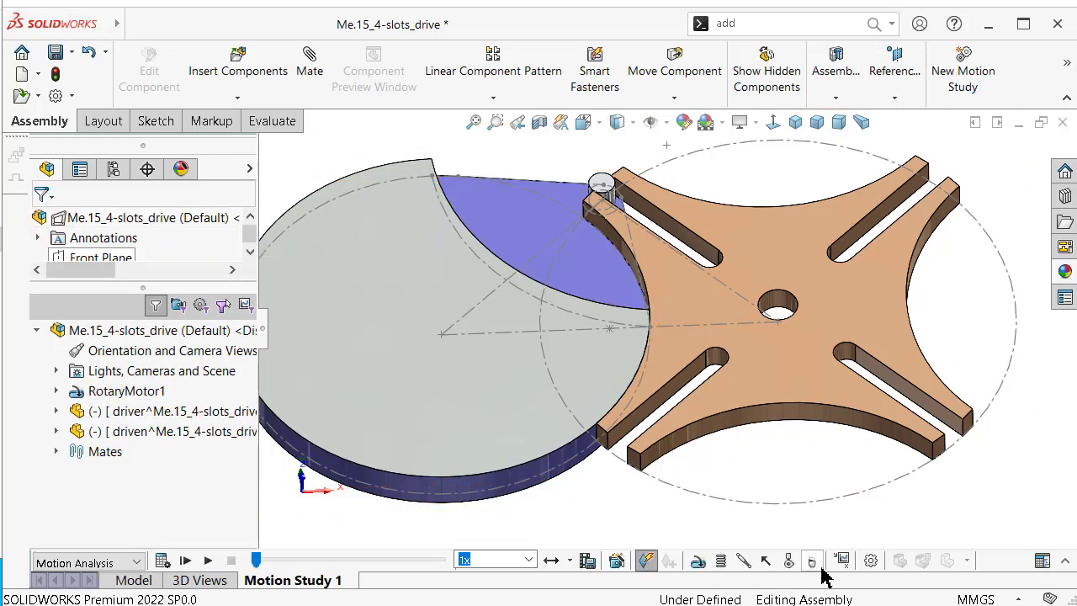
Step: Set the Motion Analysis frame rate to 20 frames per second in the motion study properties
left_click(870, 561)
double_click(55, 367)
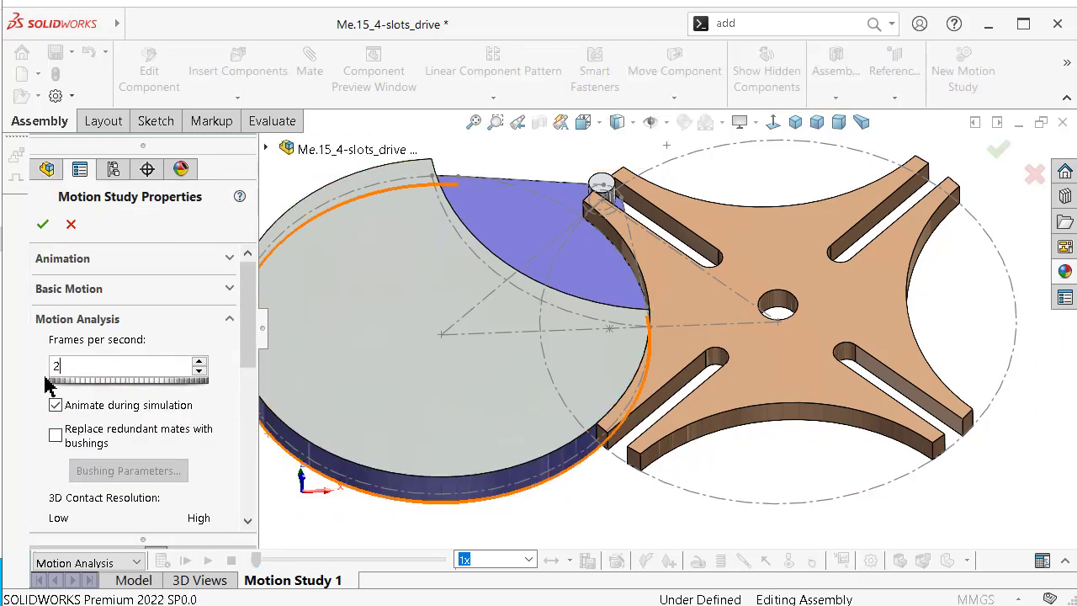
type("20")
left_click(43, 224)
left_click(646, 561)
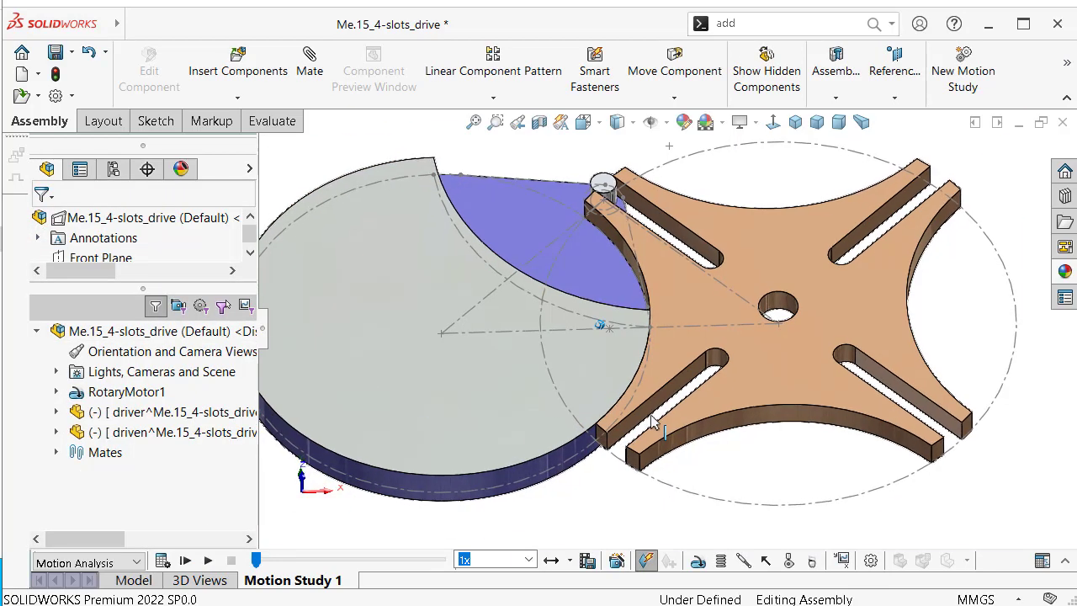
Step: Add a solid body contact between the driver and the driven part, using Acrylic for both materials
left_click(788, 561)
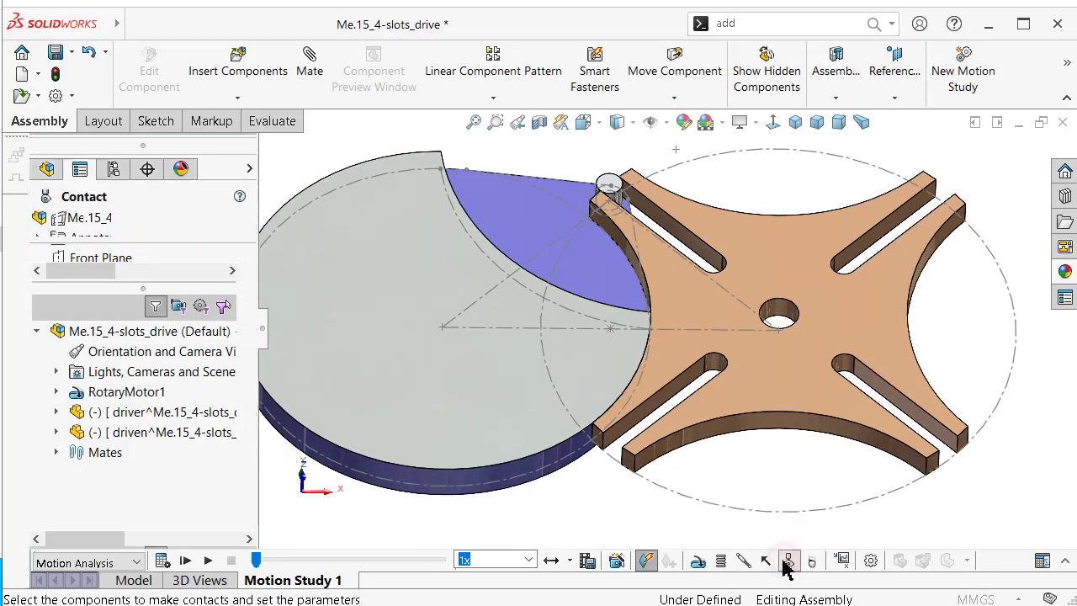
scroll(216, 392, "down", 5)
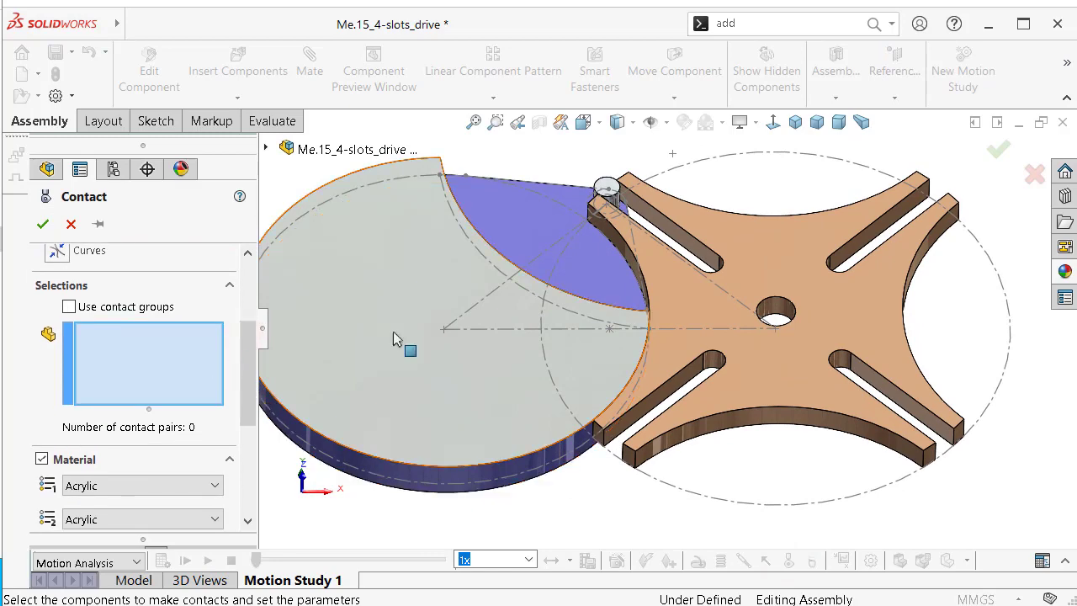
left_click(536, 240)
left_click(765, 272)
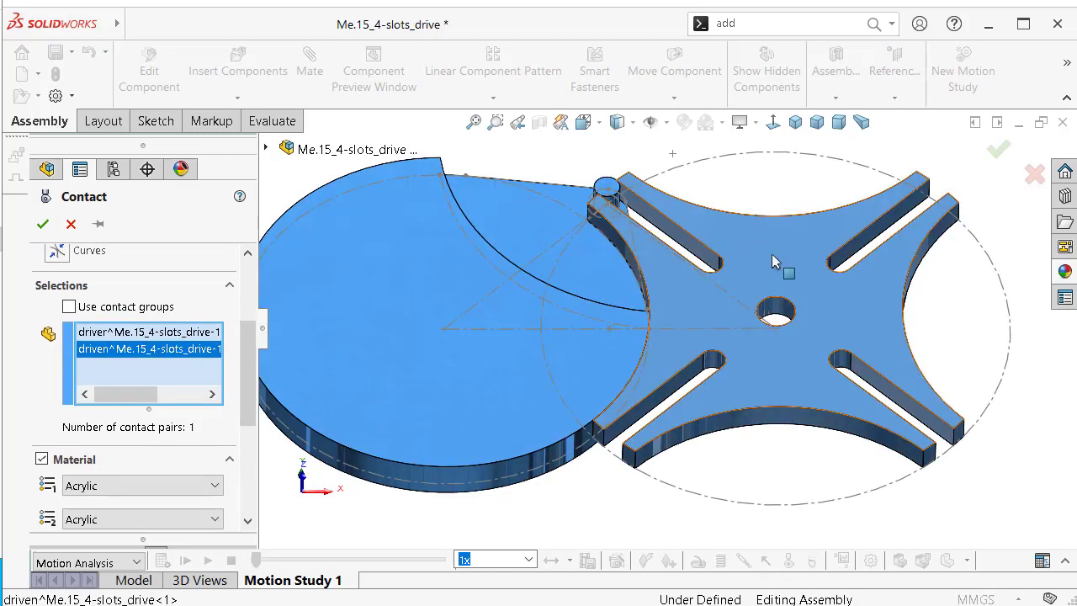
left_click(1002, 152)
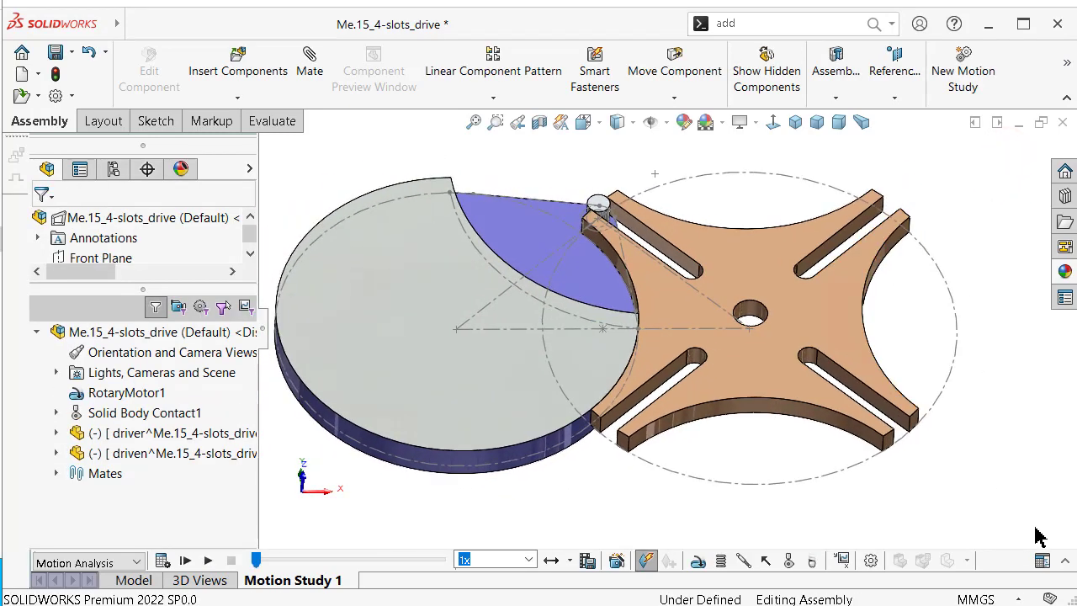
Step: Extend the motion study duration to 10 seconds and calculate the study
left_click(1062, 560)
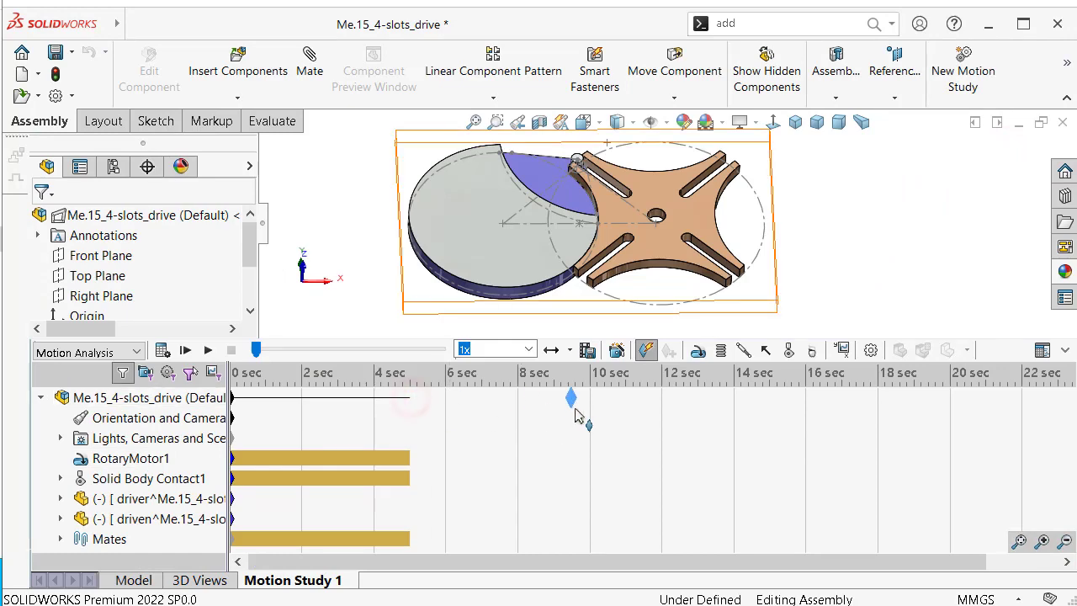
left_click_drag(595, 418, 584, 424)
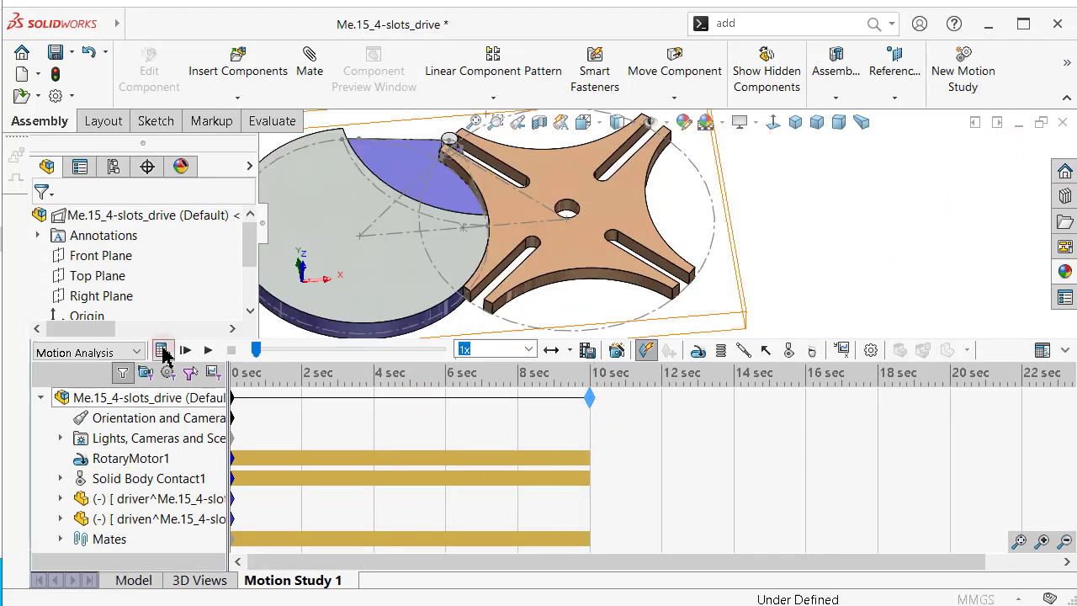
left_click(160, 350)
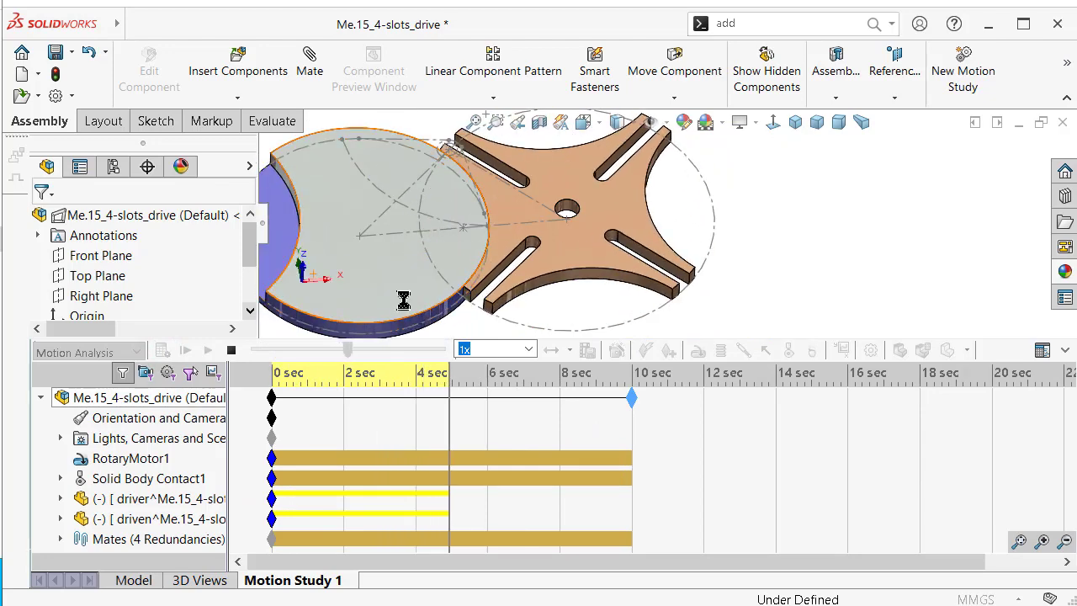
left_click(1066, 350)
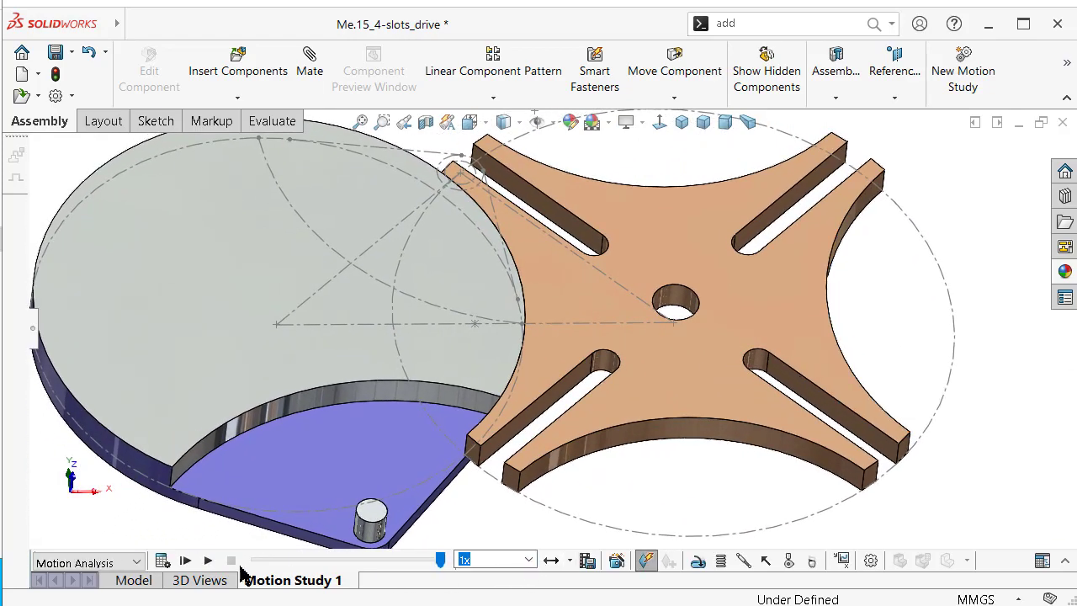
Step: Play back the calculated motion from an angled view and hide the layout sketch
left_click(208, 562)
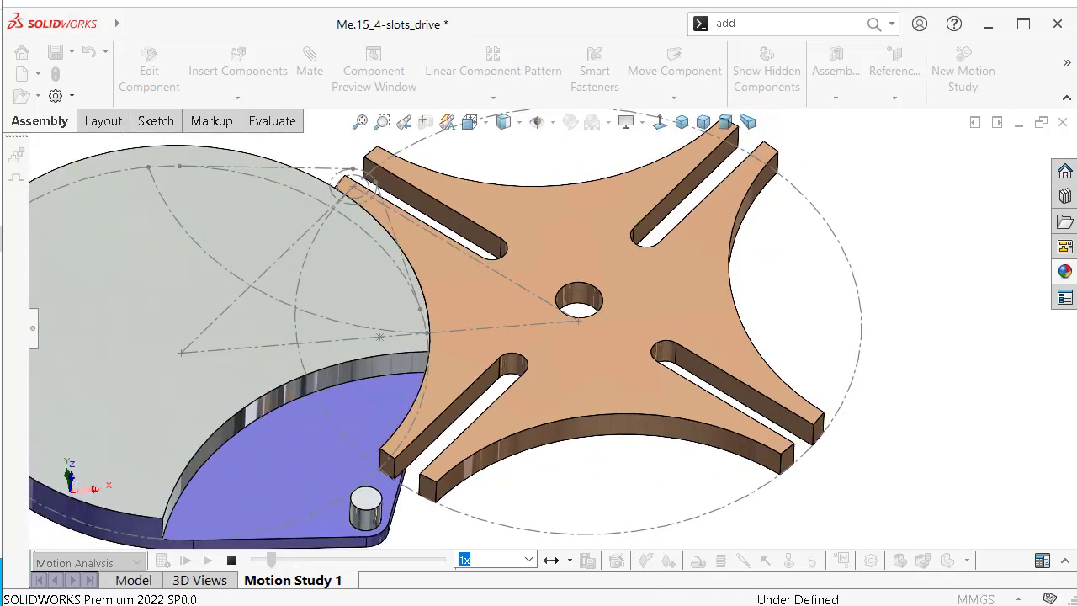
left_click(746, 124)
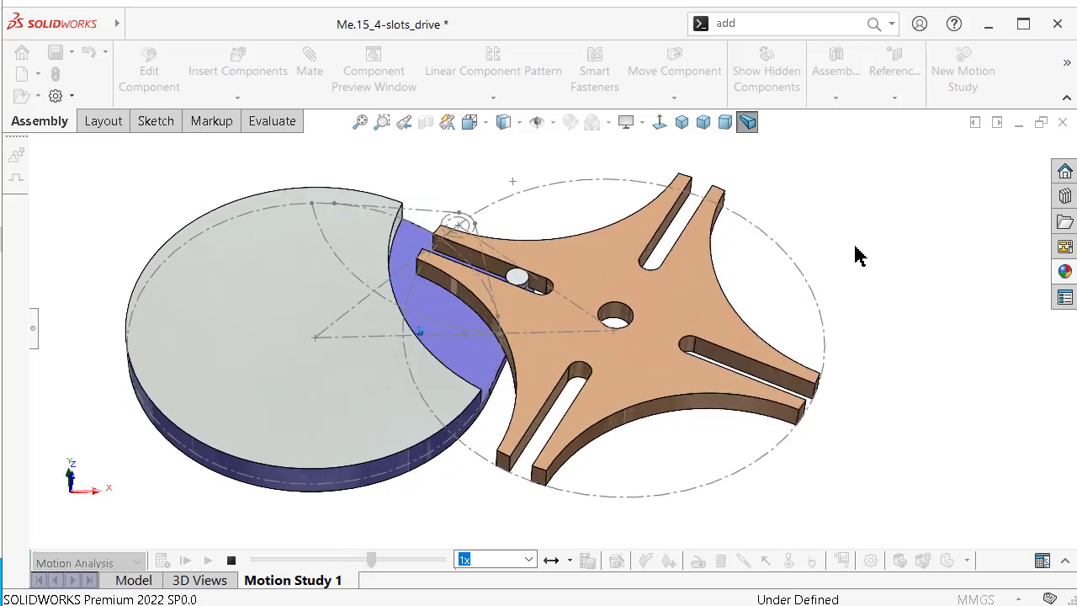
left_click(654, 121)
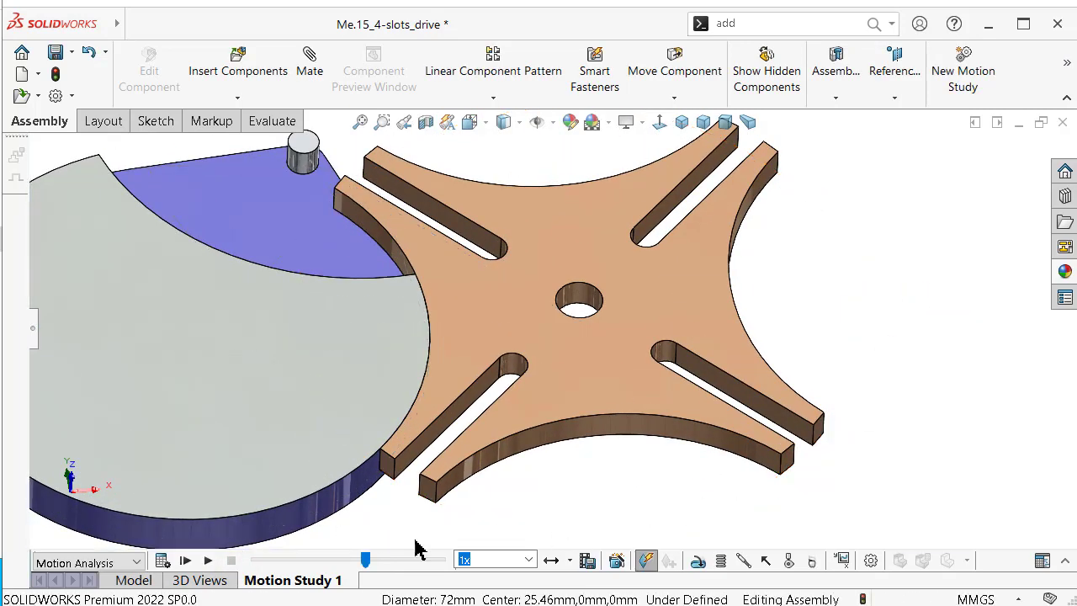
Step: Replay the motion study and examine the pin driving the slots from the front and at an angle
left_click(214, 561)
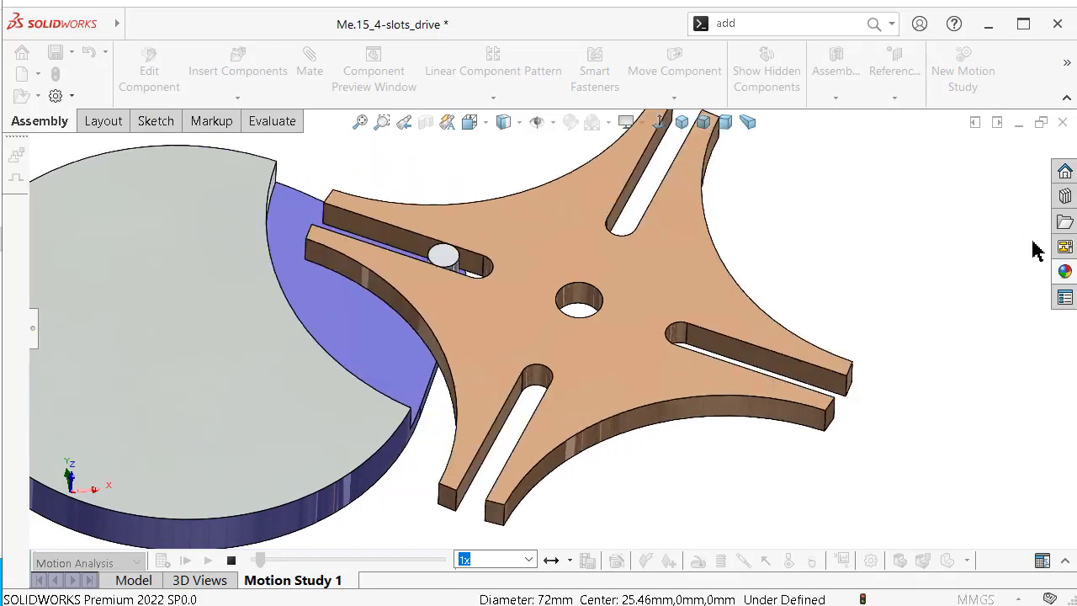
left_click(659, 122)
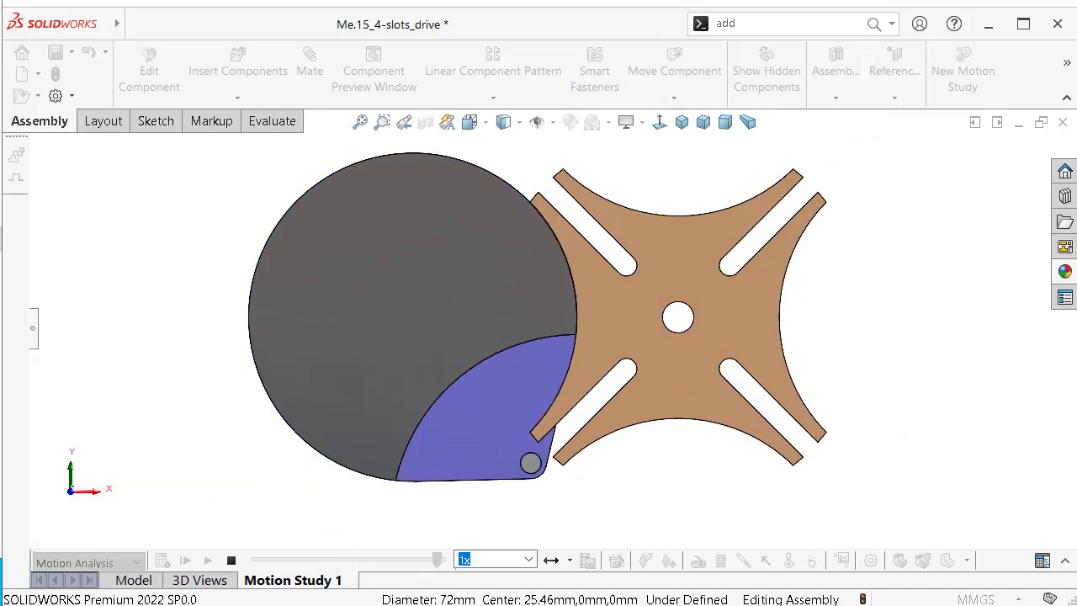
key("ctrl+shift+z")
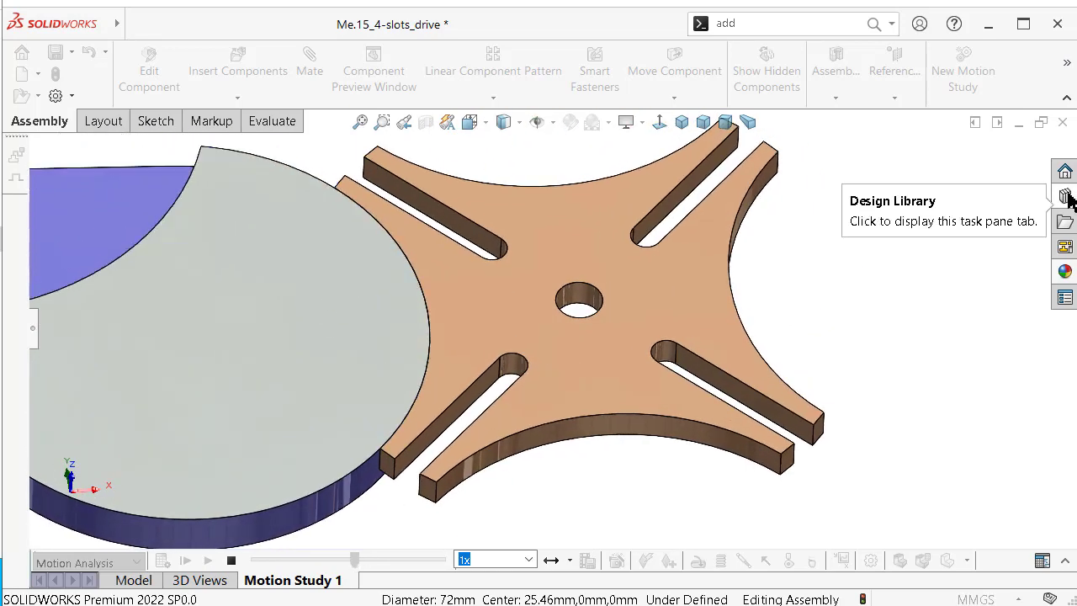
left_click(529, 560)
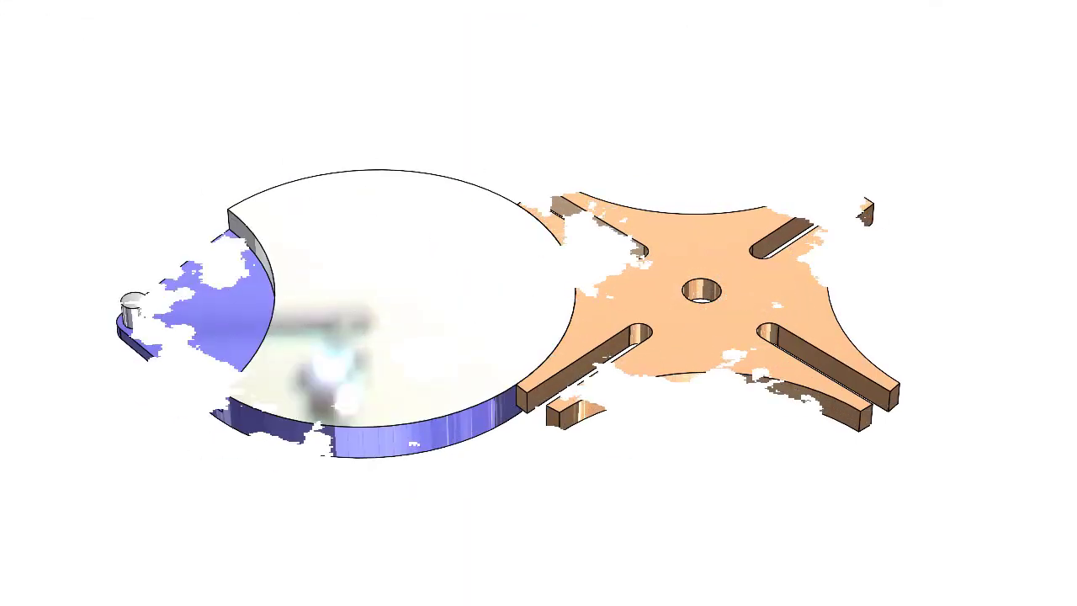
key("ctrl+8")
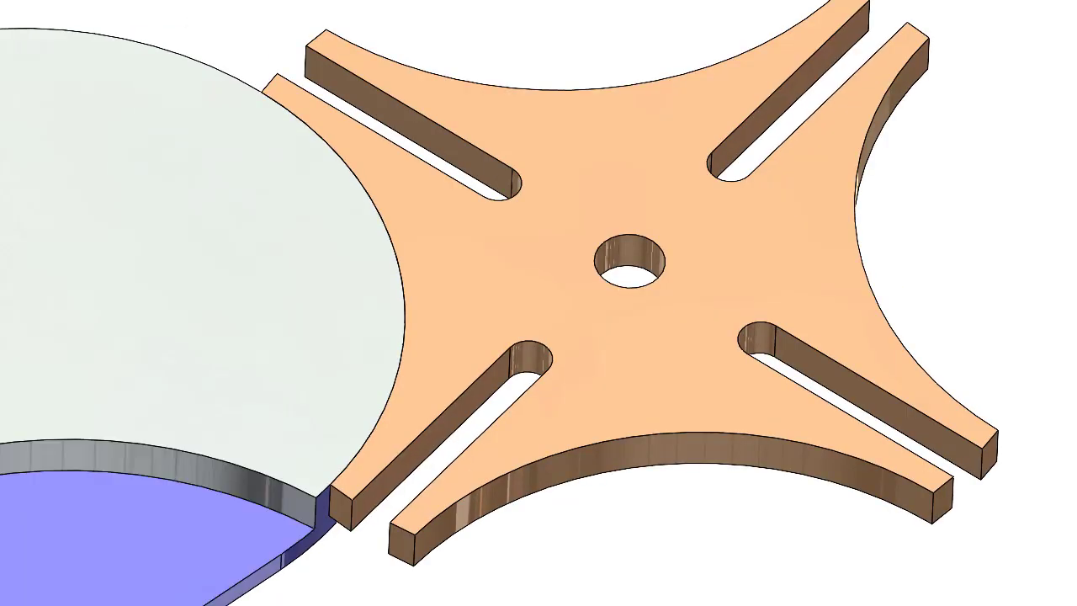
key("ctrl+8")
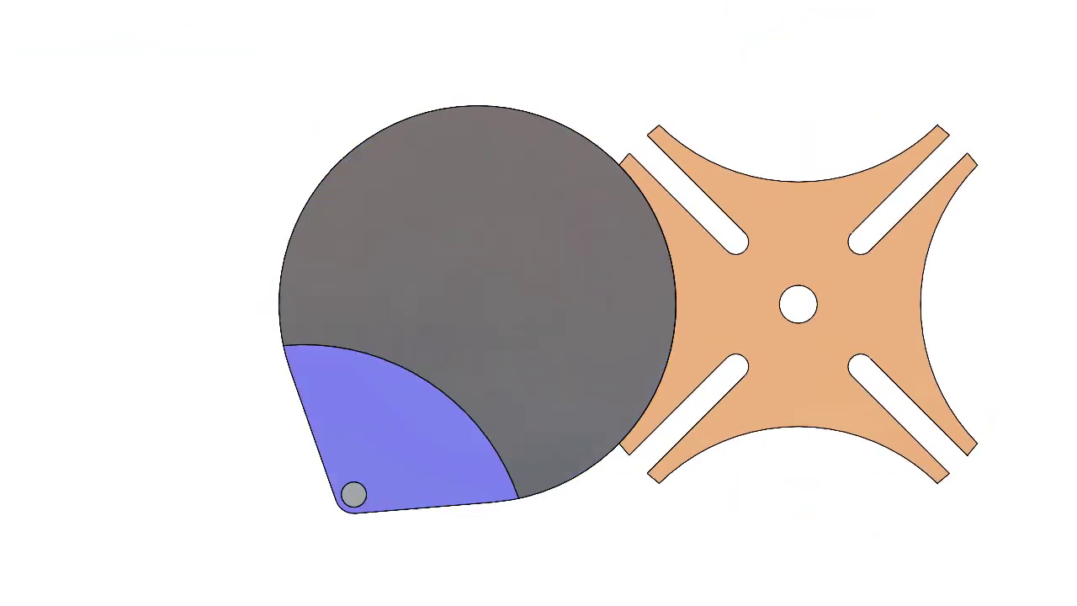